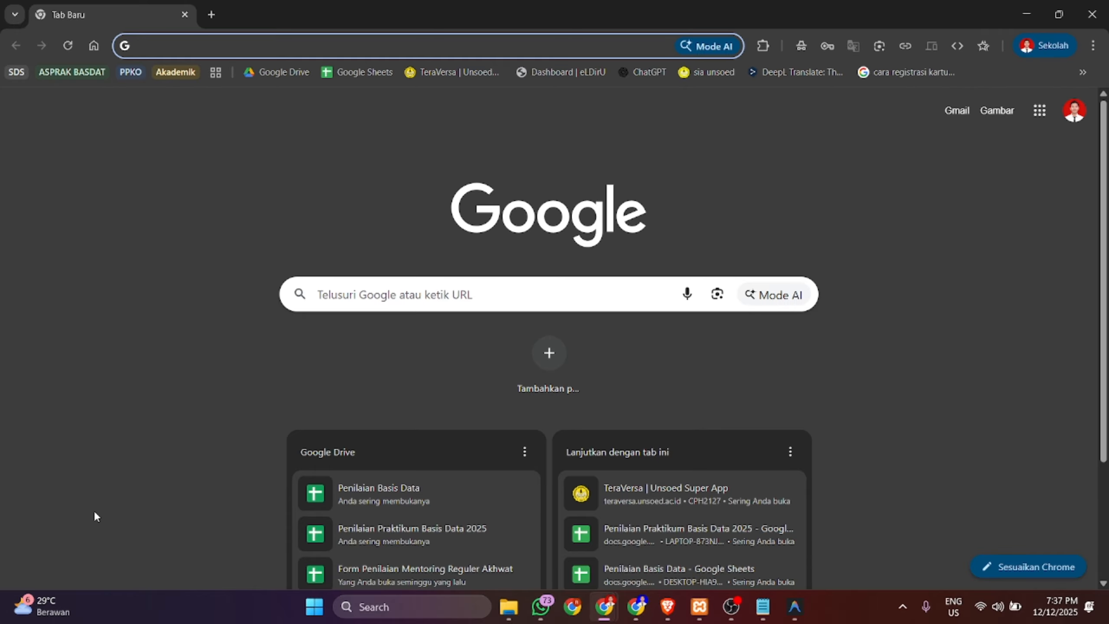
- Load the hosting account's cPanel login address from autocomplete and log in
text(bee)
key(Right)
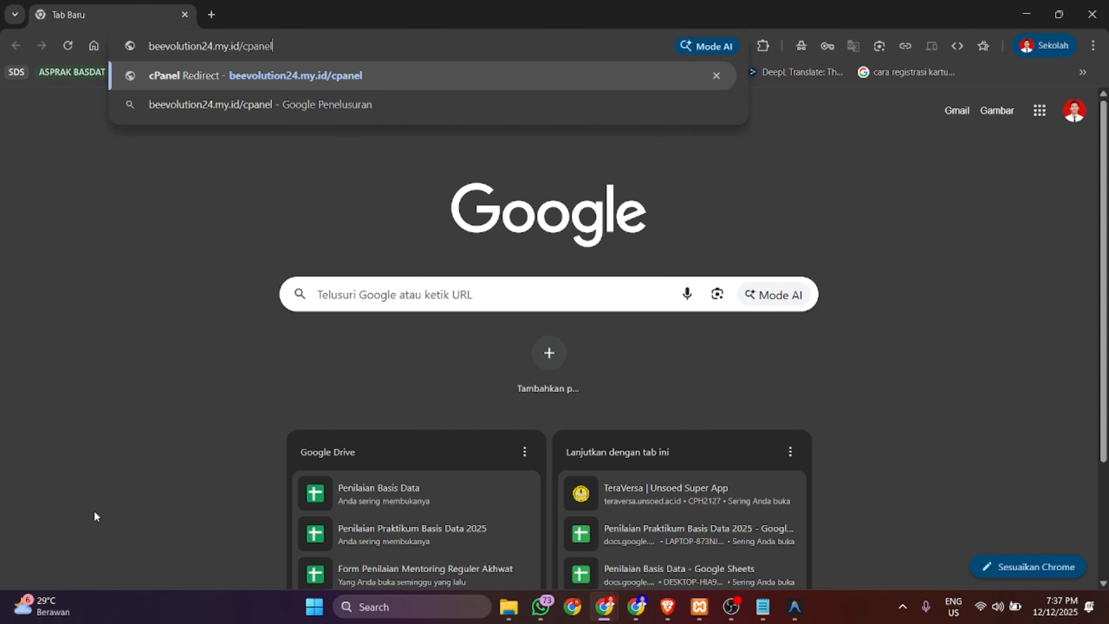
key(ctrl+shift+Left)
key(Return)
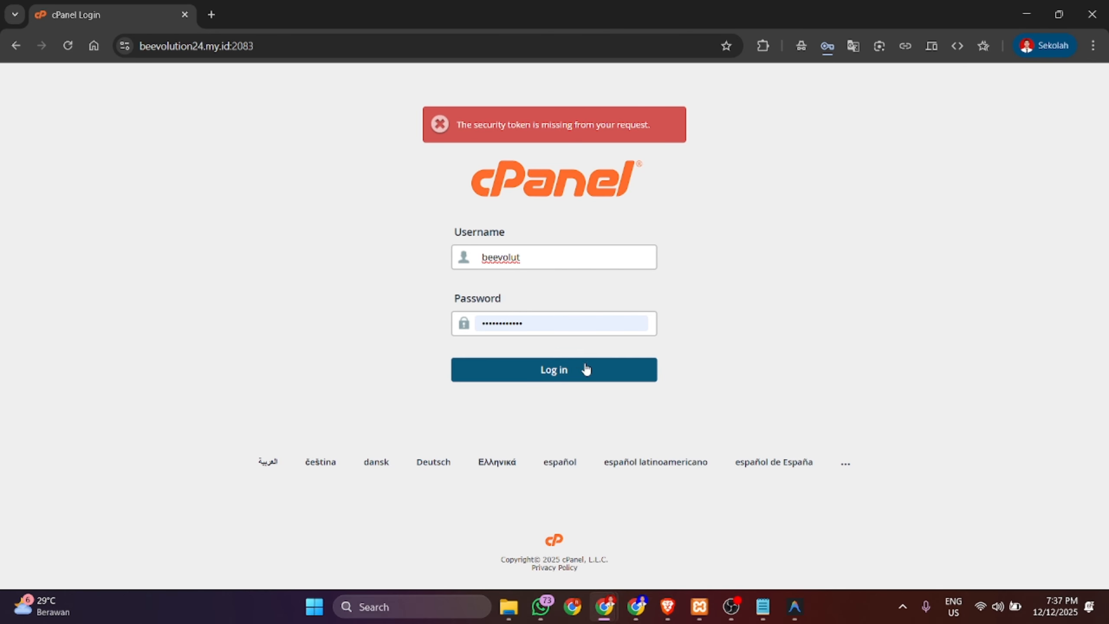
click(537, 380)
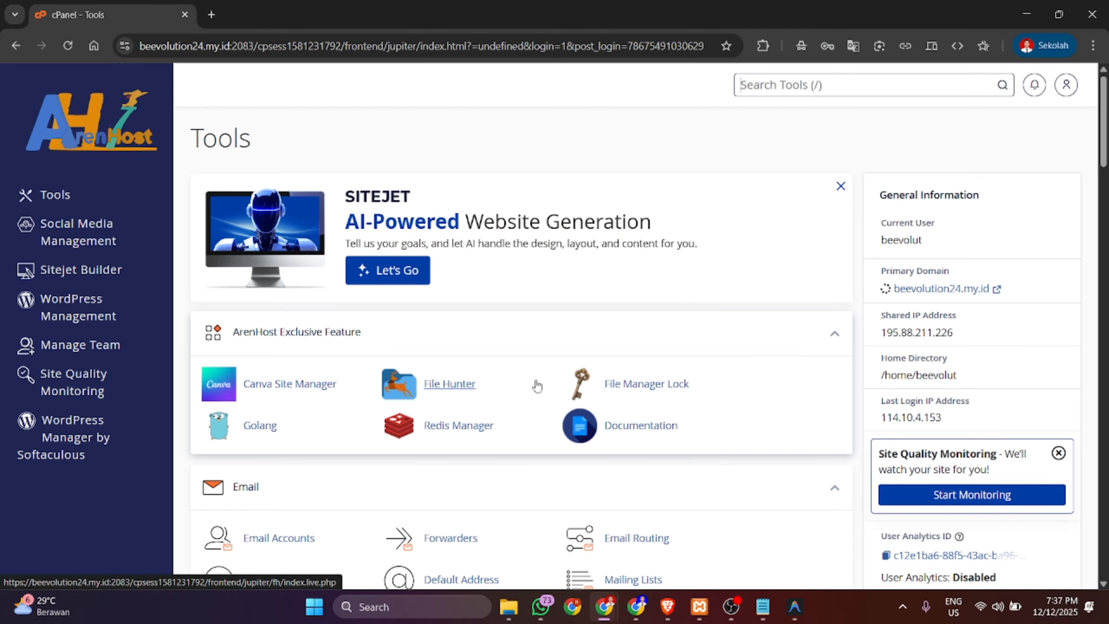
- Scroll down the cPanel Tools page past Files until the Domains section shows
scroll(381, 474, down, 1)
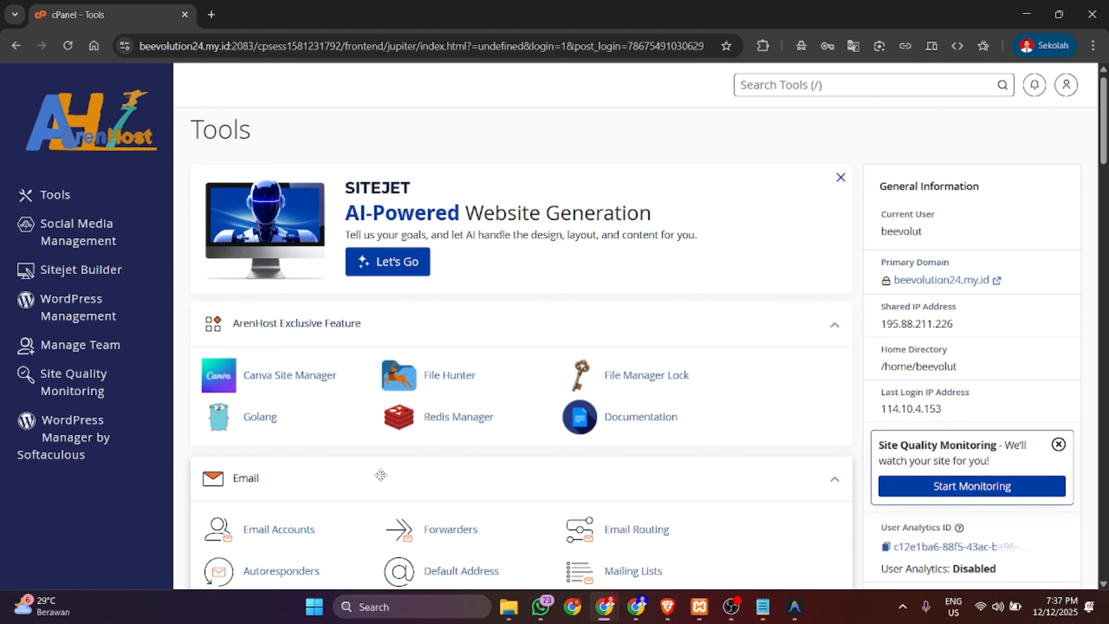
scroll(381, 475, down, 2)
scroll(382, 480, down, 1)
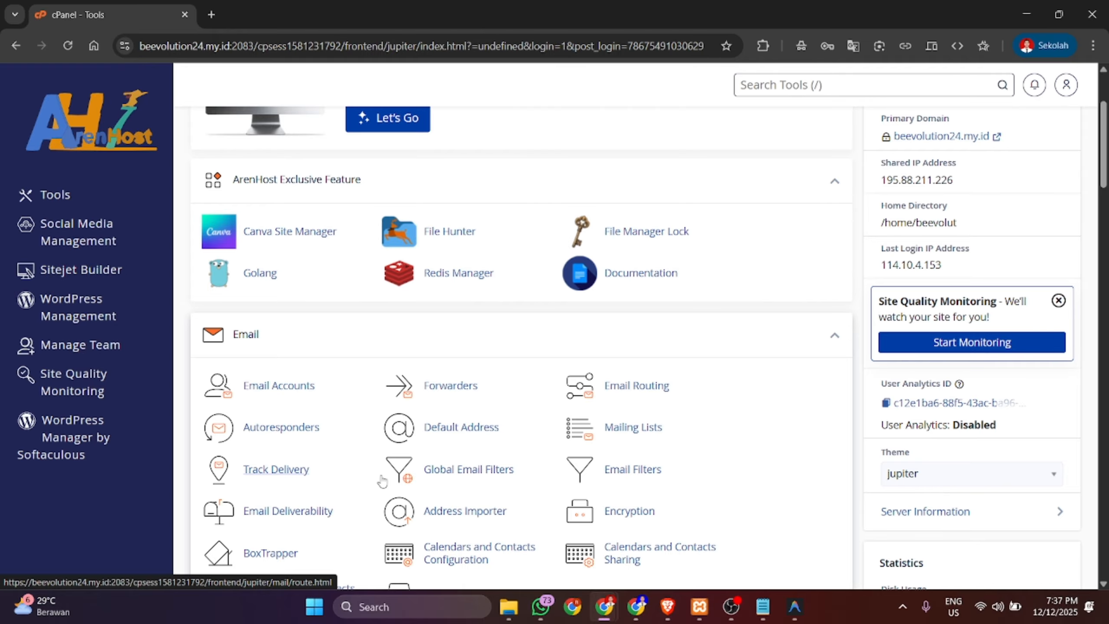
scroll(381, 480, down, 5)
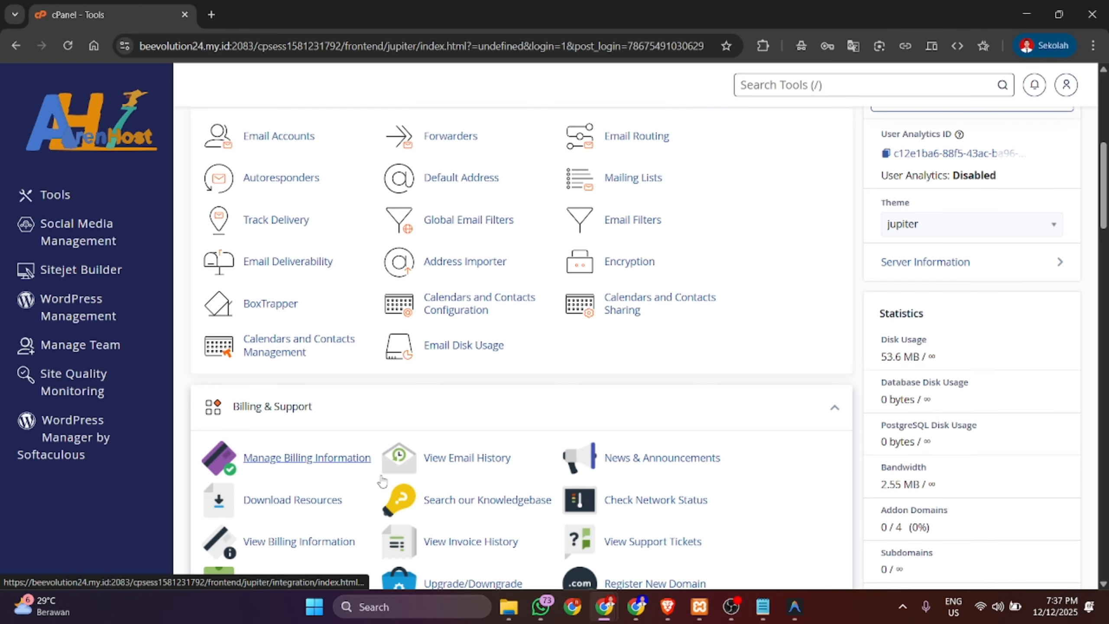
scroll(382, 480, down, 10)
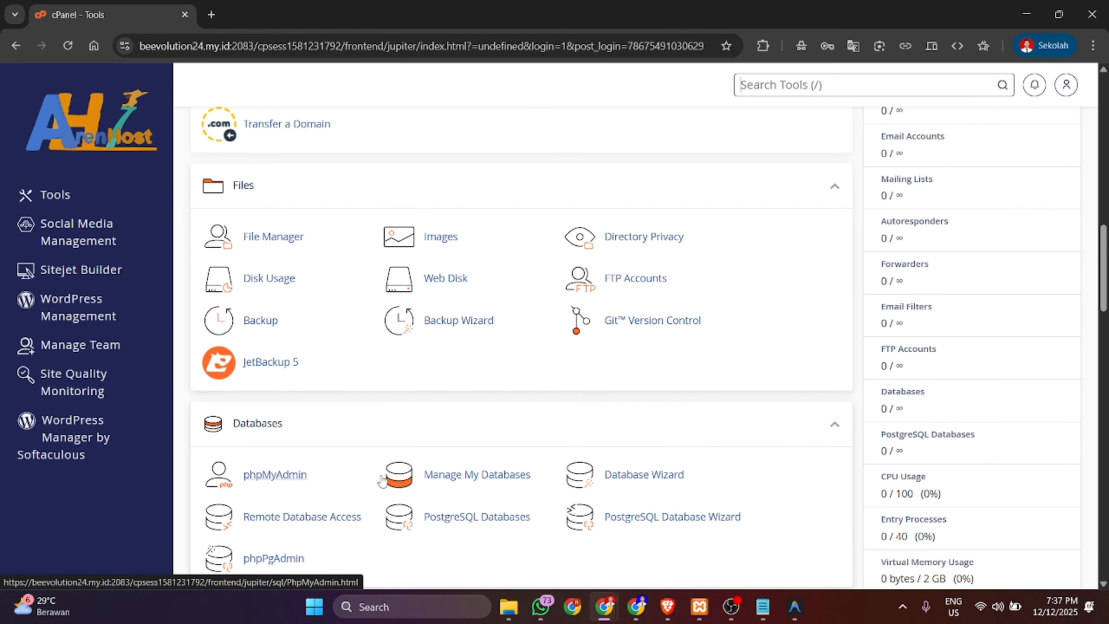
scroll(382, 480, down, 5)
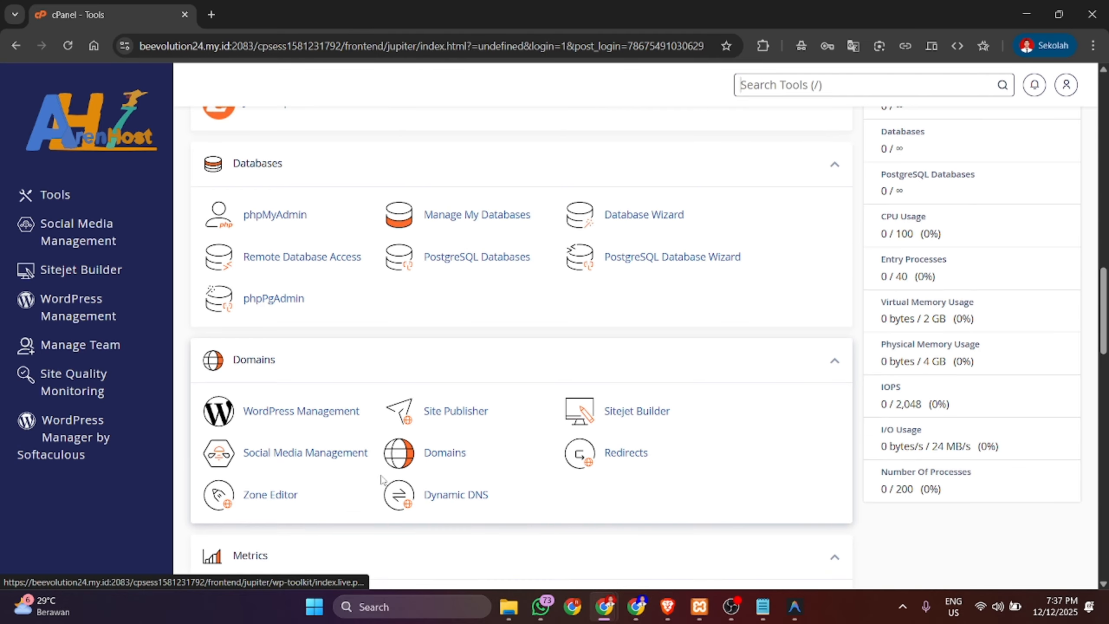
- Go to the Domains page and choose Create A New Domain
click(449, 456)
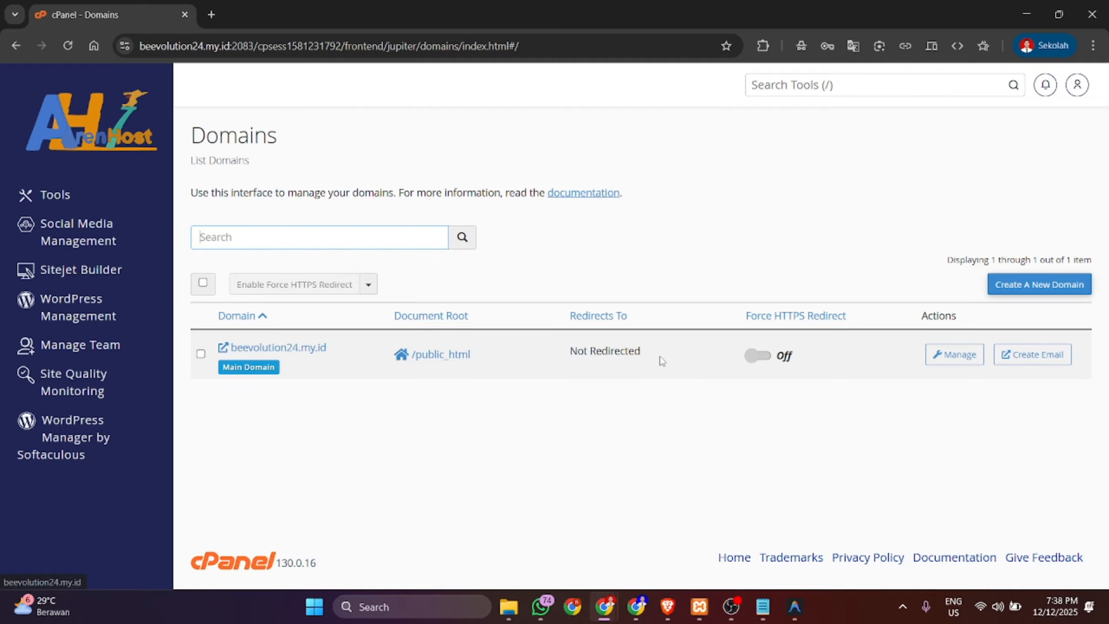
click(1040, 292)
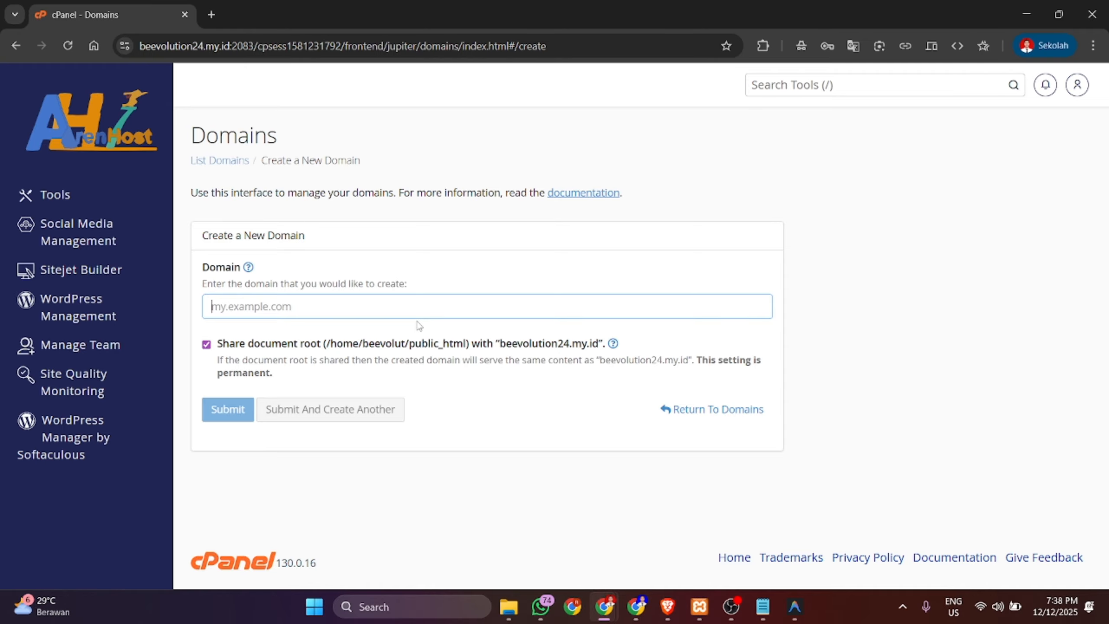
- Enter resepoitaliano.beevolution24.my.id as the new domain name, keeping it exactly as entered
drag(500, 345, 597, 350)
click(503, 304)
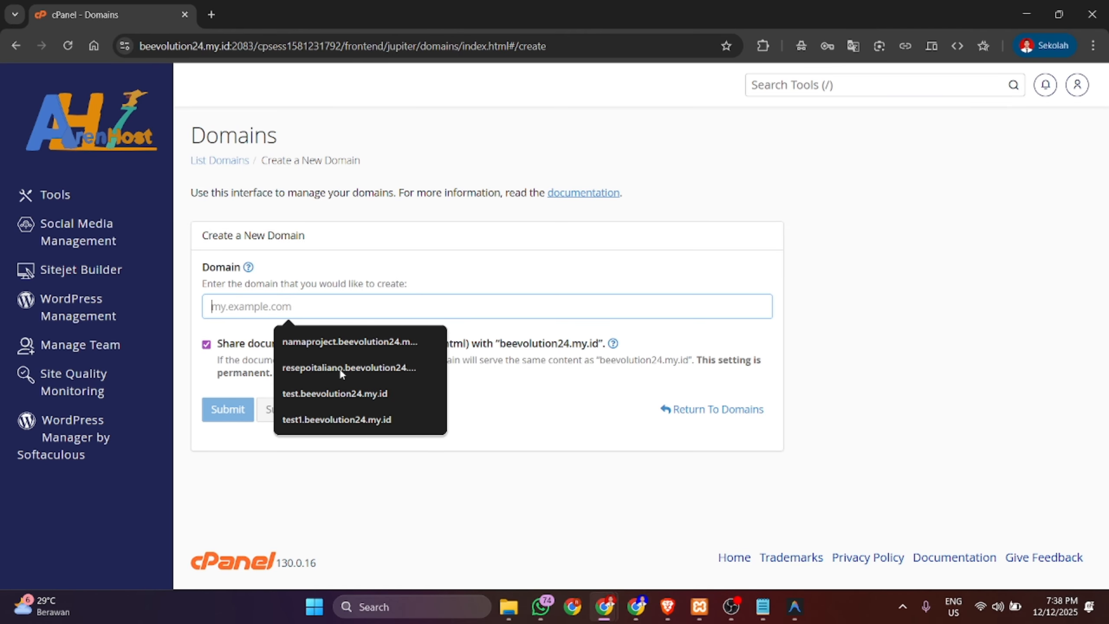
click(324, 371)
click(291, 308)
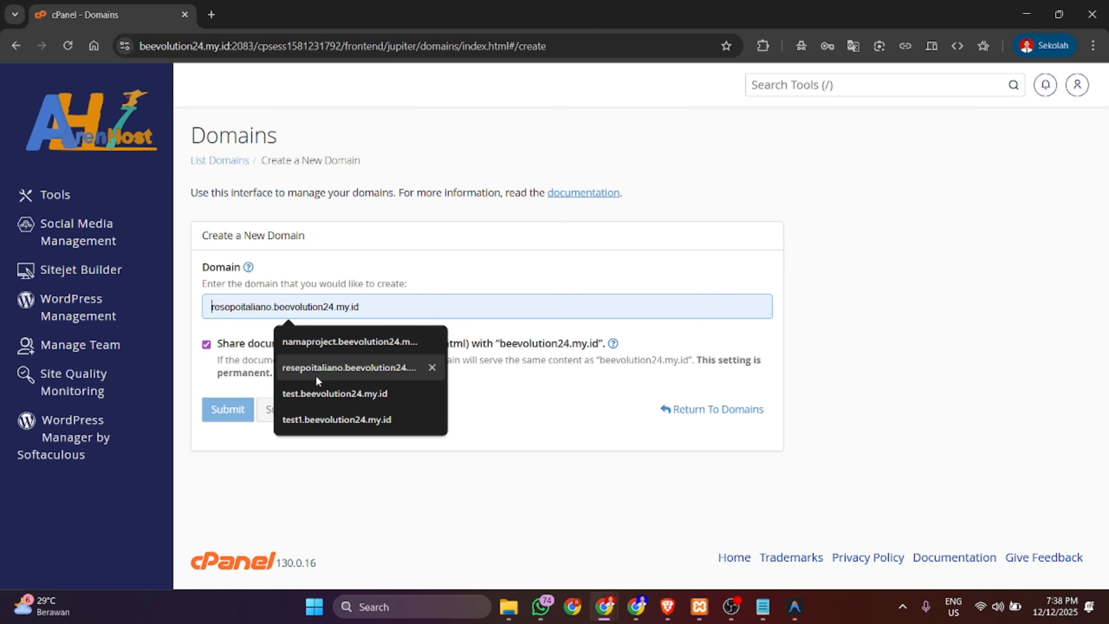
click(316, 368)
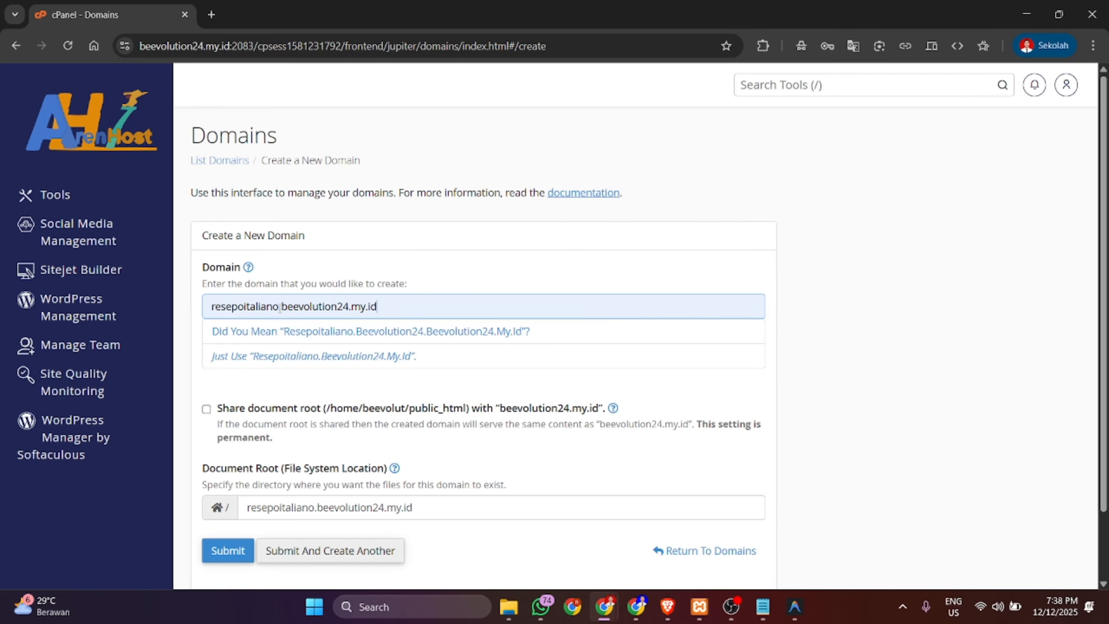
drag(279, 309, 384, 310)
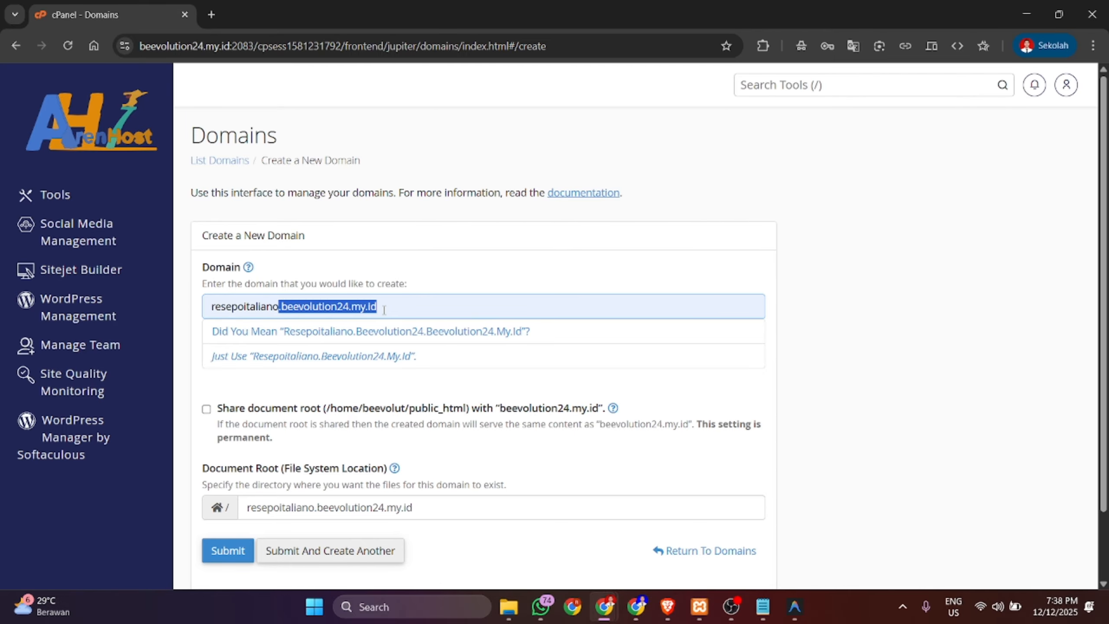
click(308, 357)
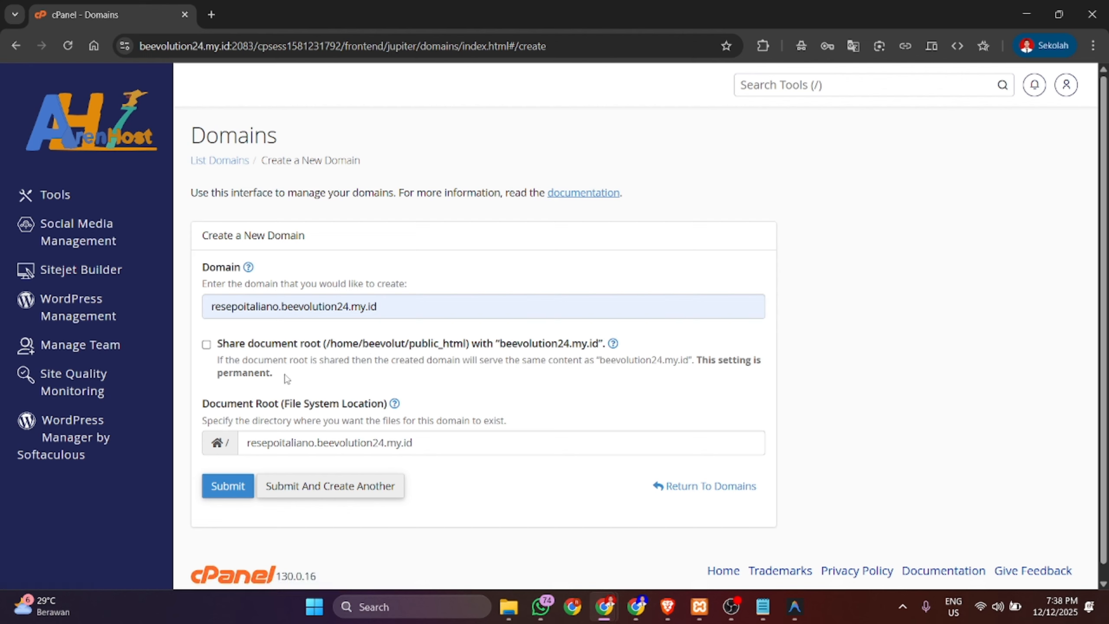
- Uncheck Share document root so the domain gets its own document root folder
mouse_move(283, 375)
mouse_down()
mouse_move(214, 350)
mouse_move(295, 375)
mouse_up()
click(210, 368)
click(307, 378)
drag(500, 345, 602, 350)
click(602, 350)
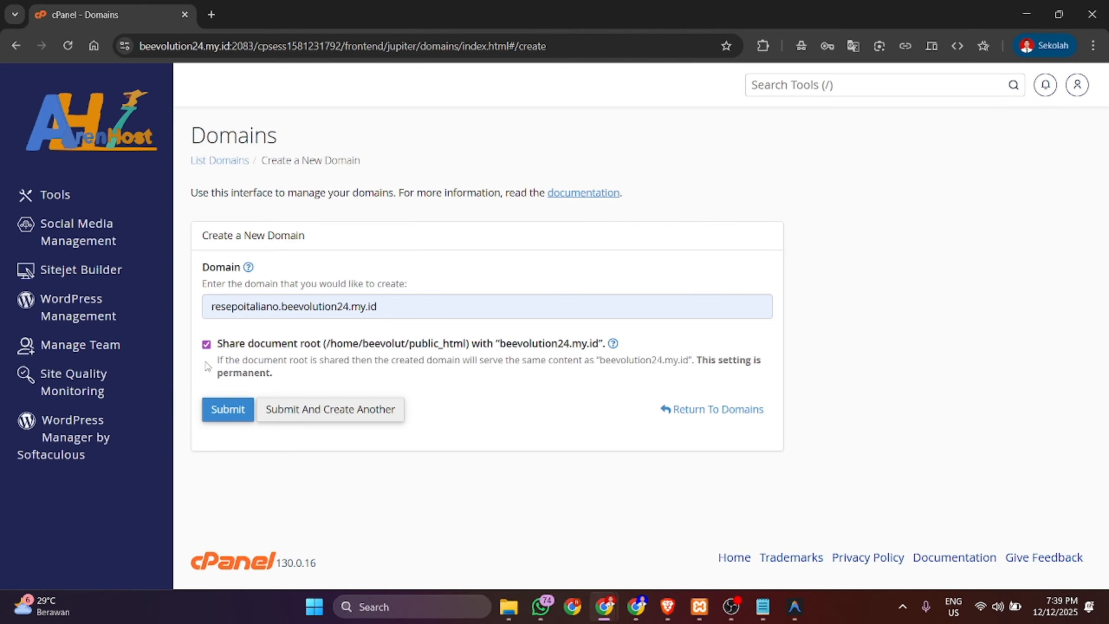
click(206, 345)
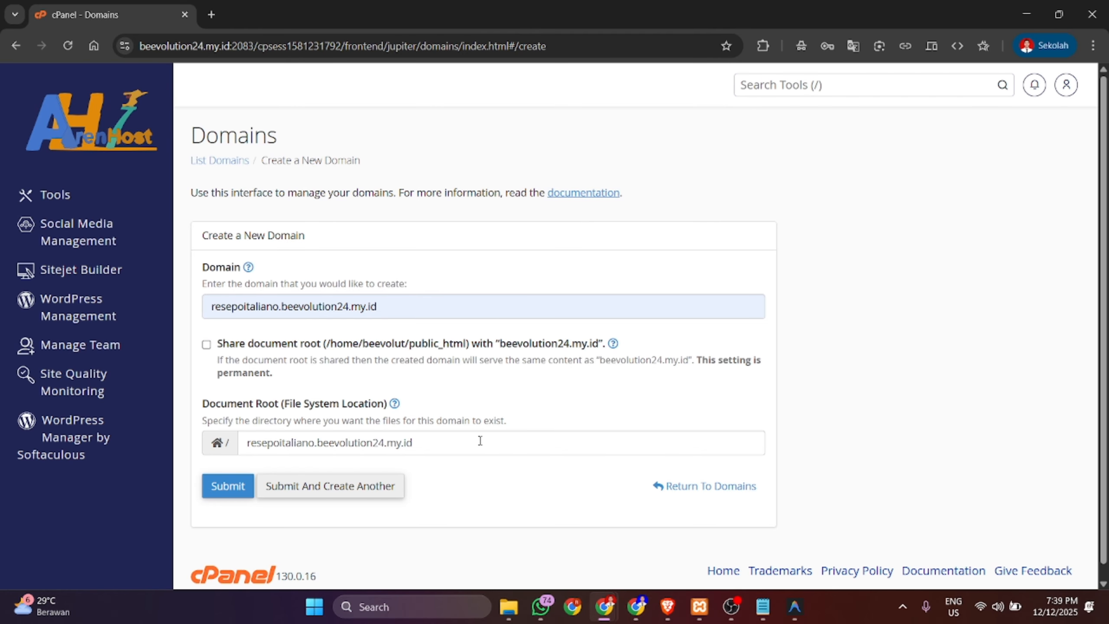
click(480, 440)
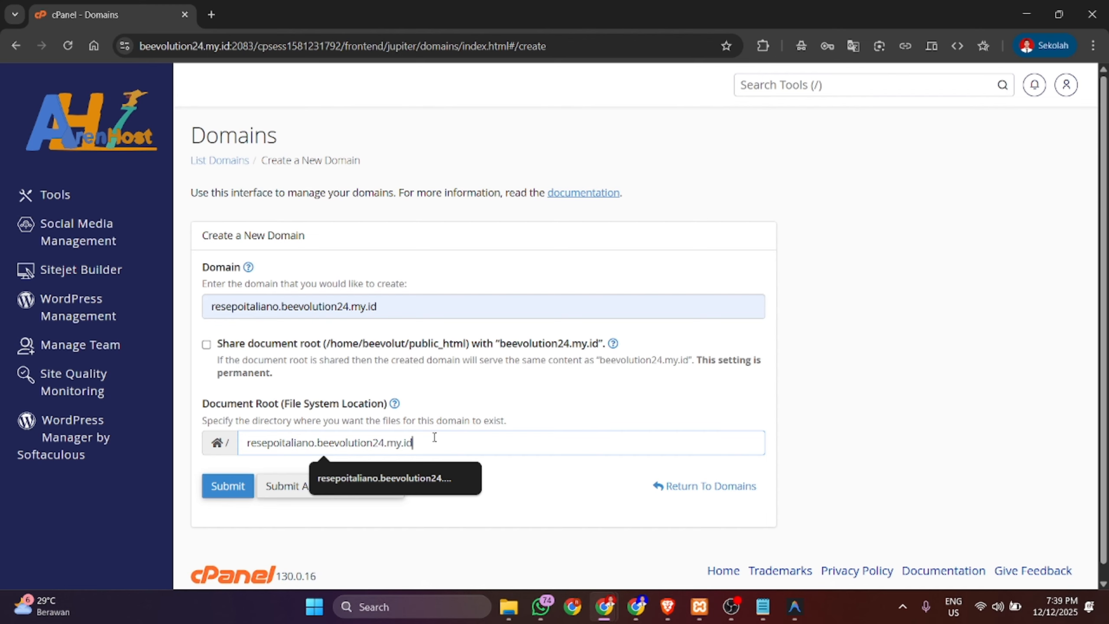
key(alt+Tab)
key(alt+Tab)
key(alt+Tab)
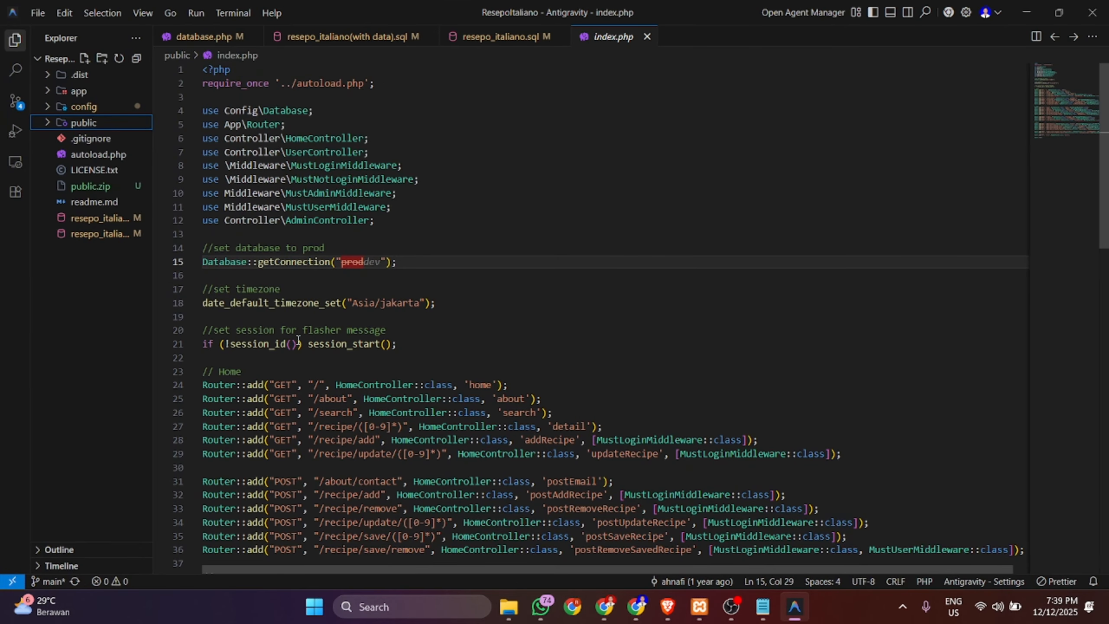
- Expand the ResepoItaliano project's public folder in Antigravity, after checking cPanel's document root path
click(93, 123)
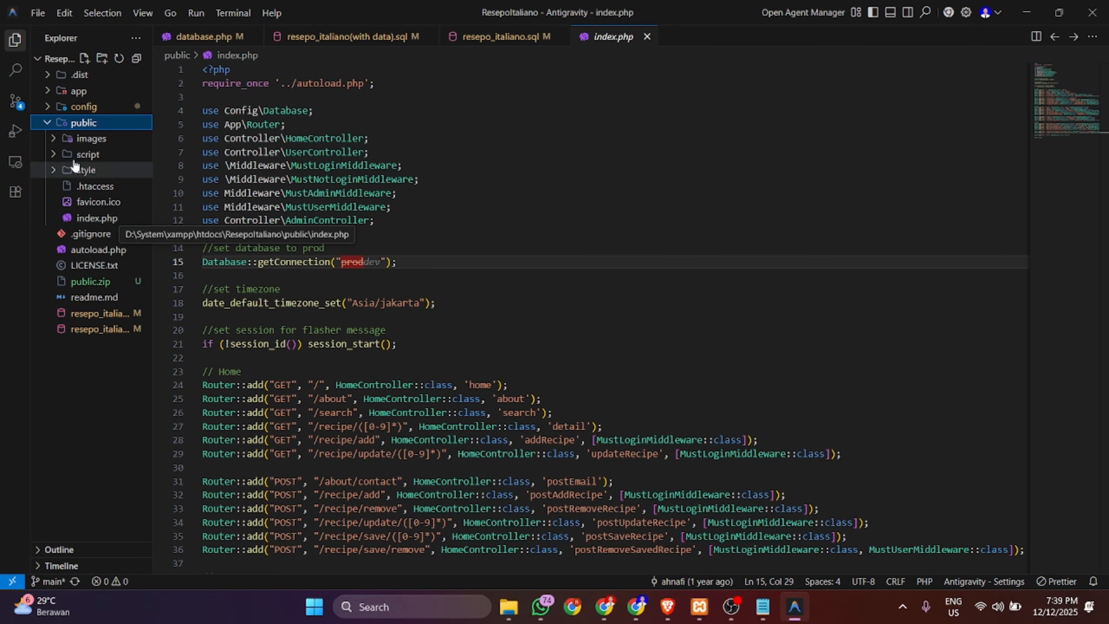
click(65, 130)
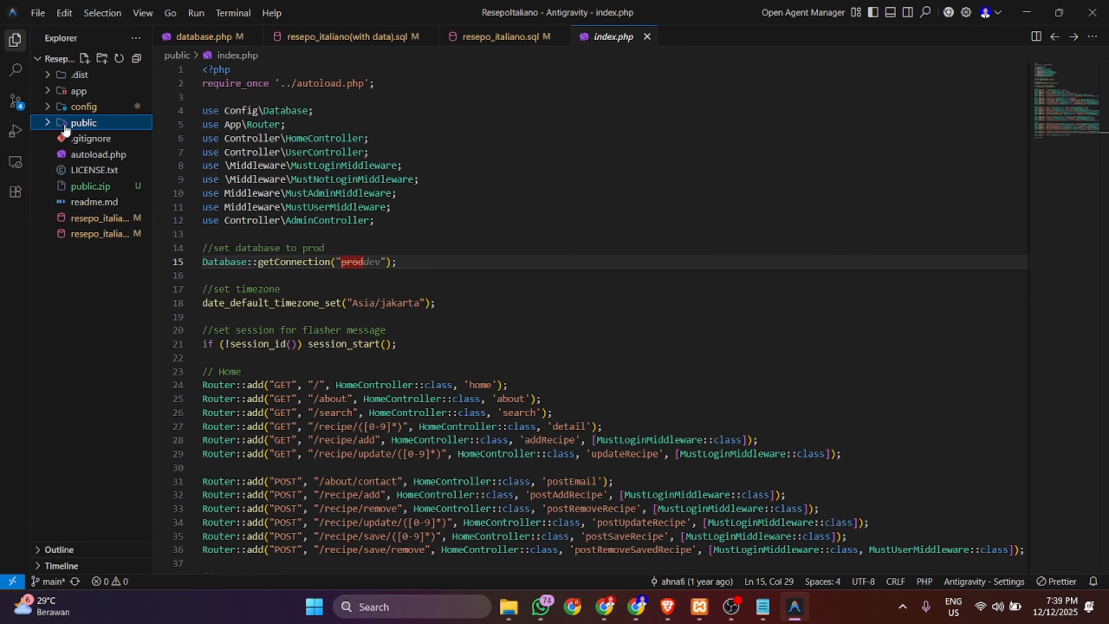
click(66, 130)
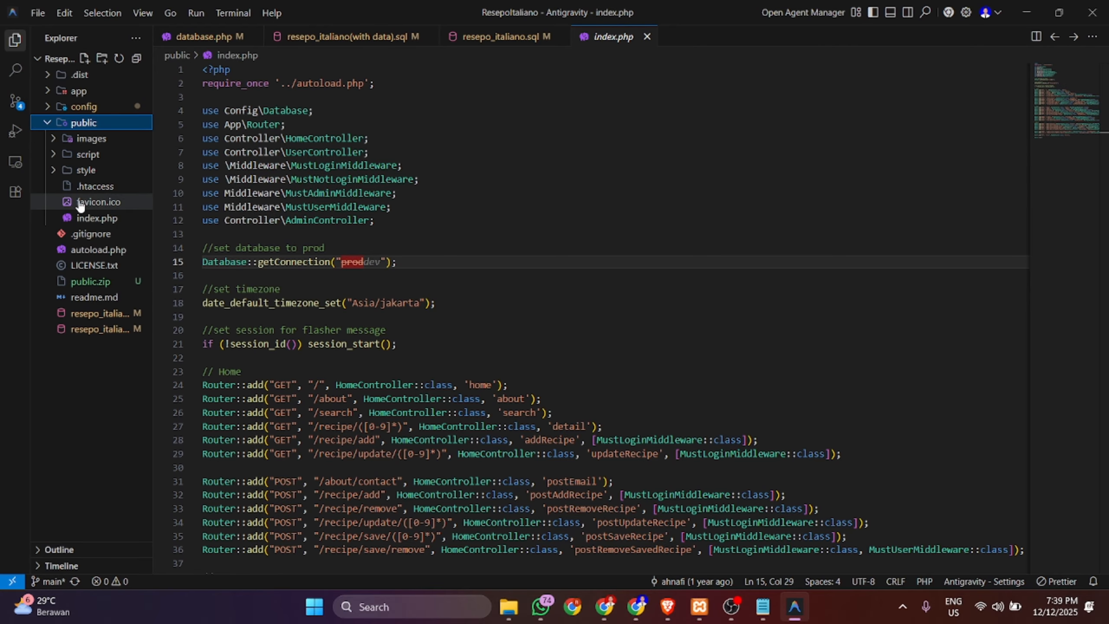
click(124, 128)
key(alt+Tab)
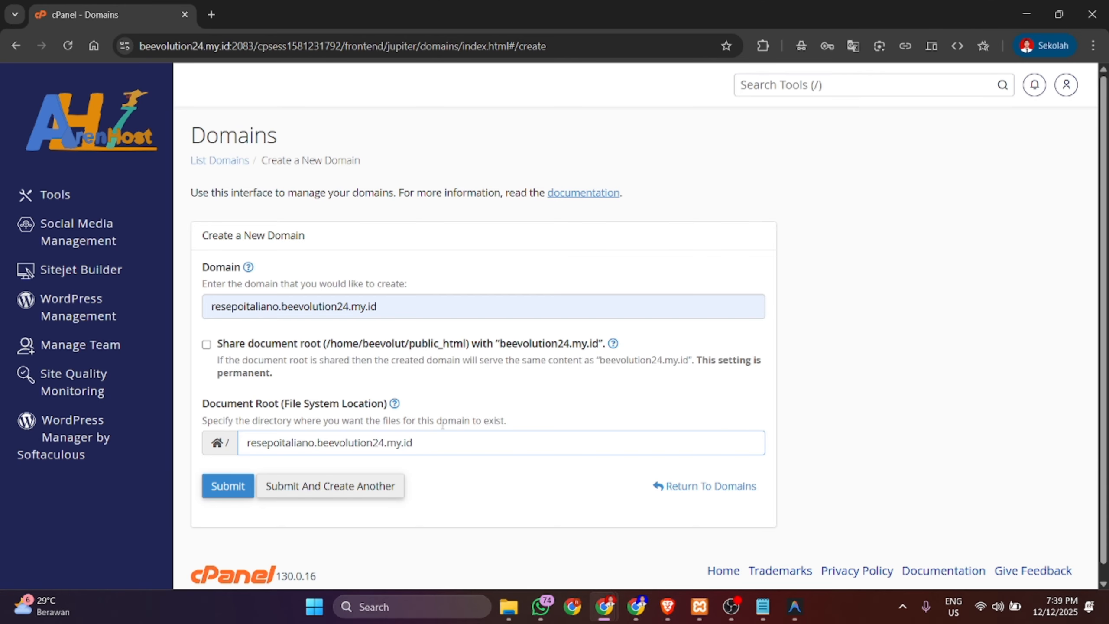
drag(412, 443, 252, 443)
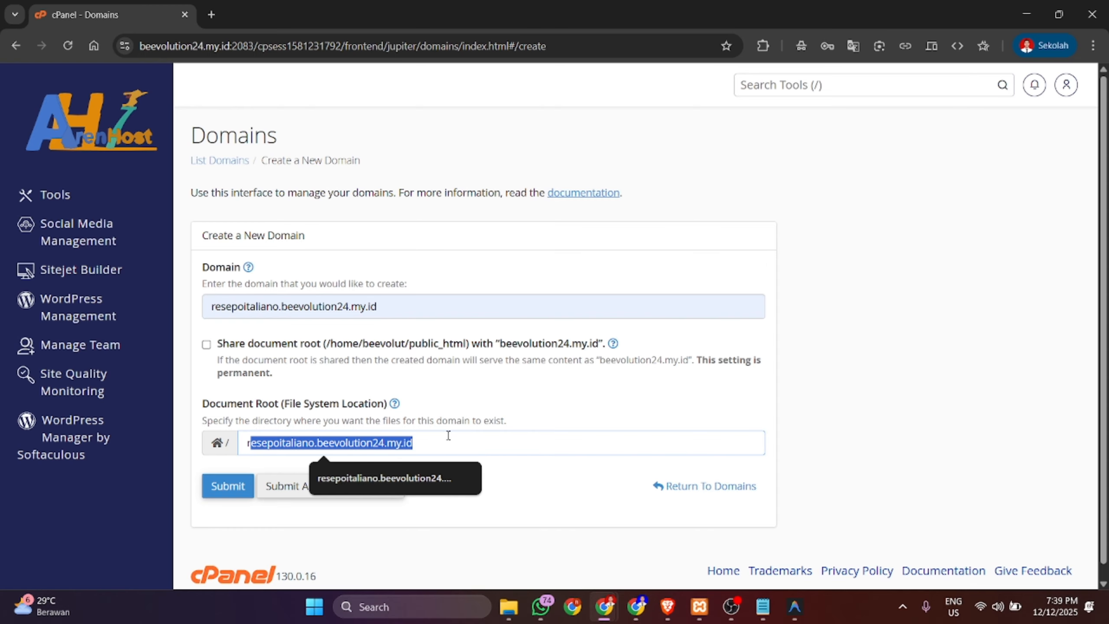
key(alt+Tab)
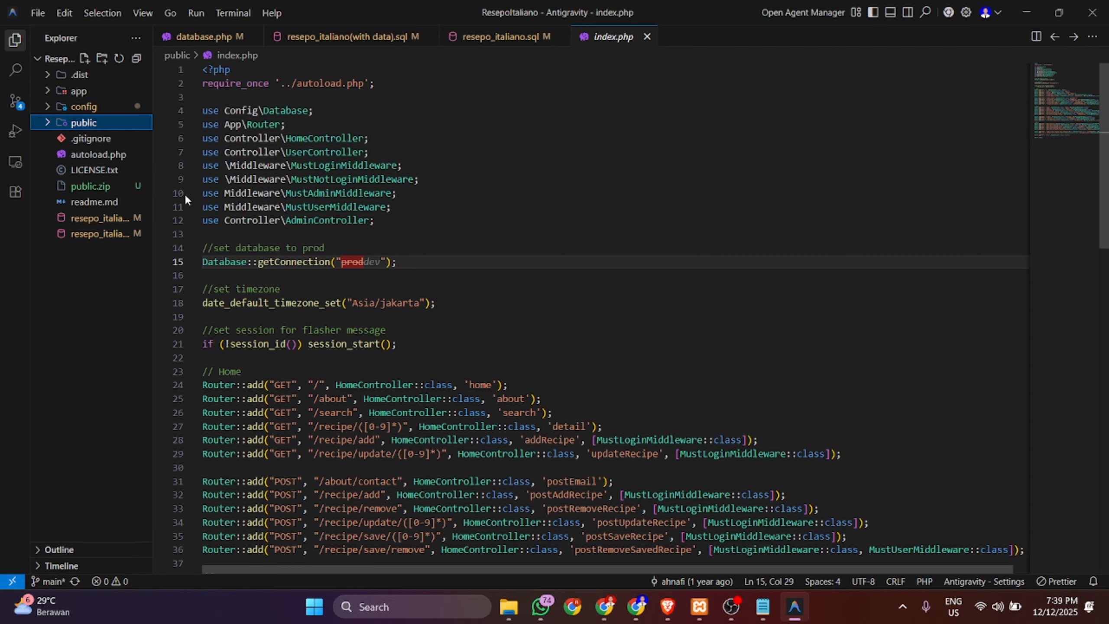
click(116, 126)
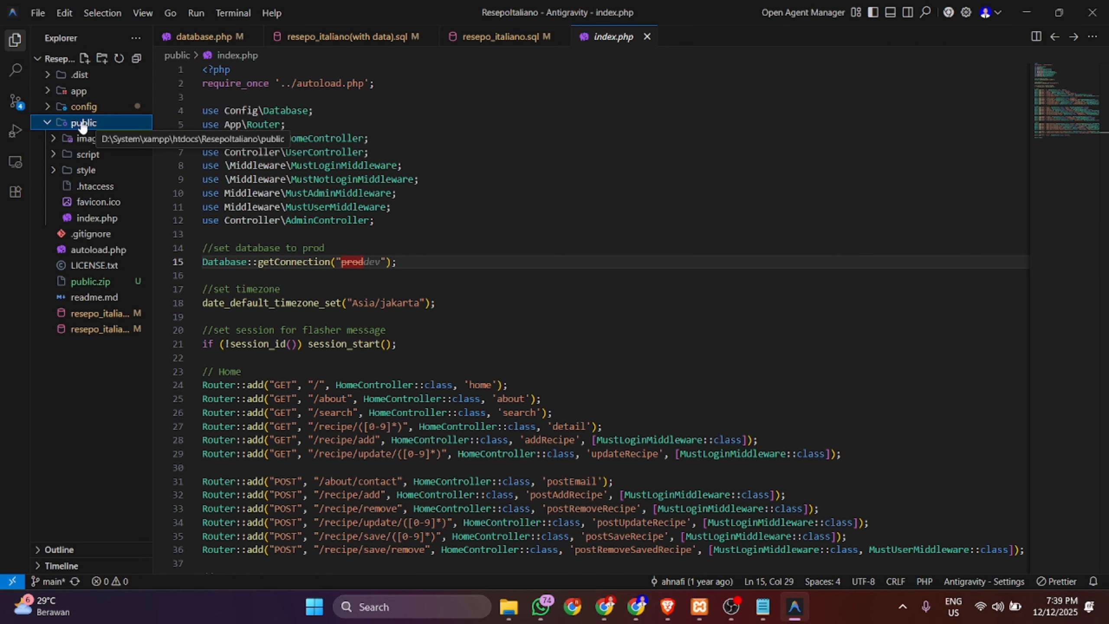
- Append /public to the document root, submit the domain, and open its document root in File Manager
key(alt+Tab)
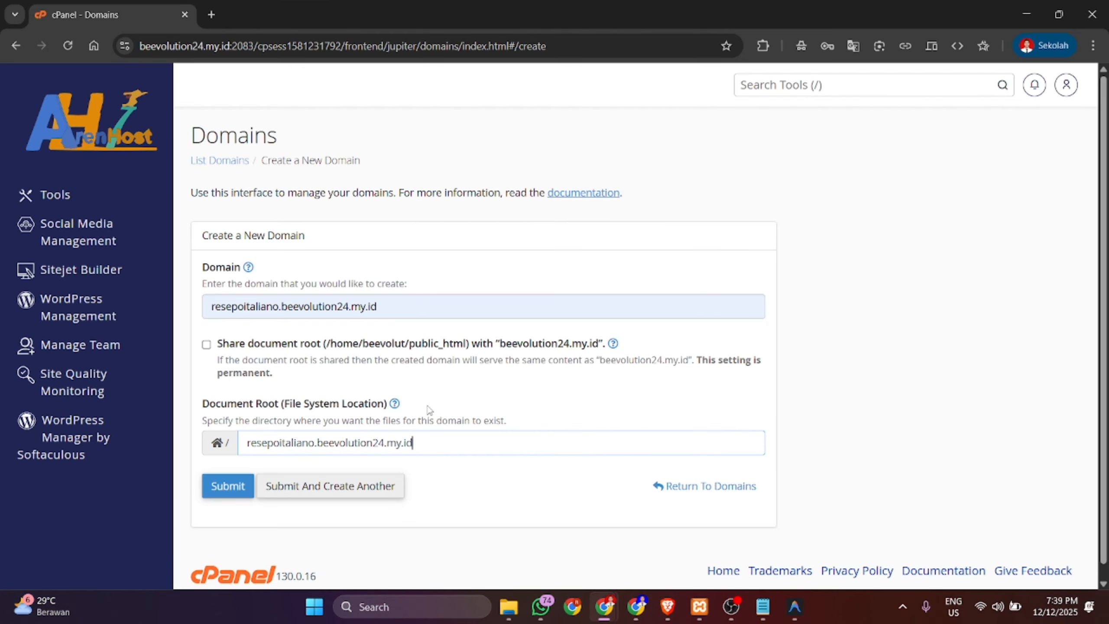
text(/)
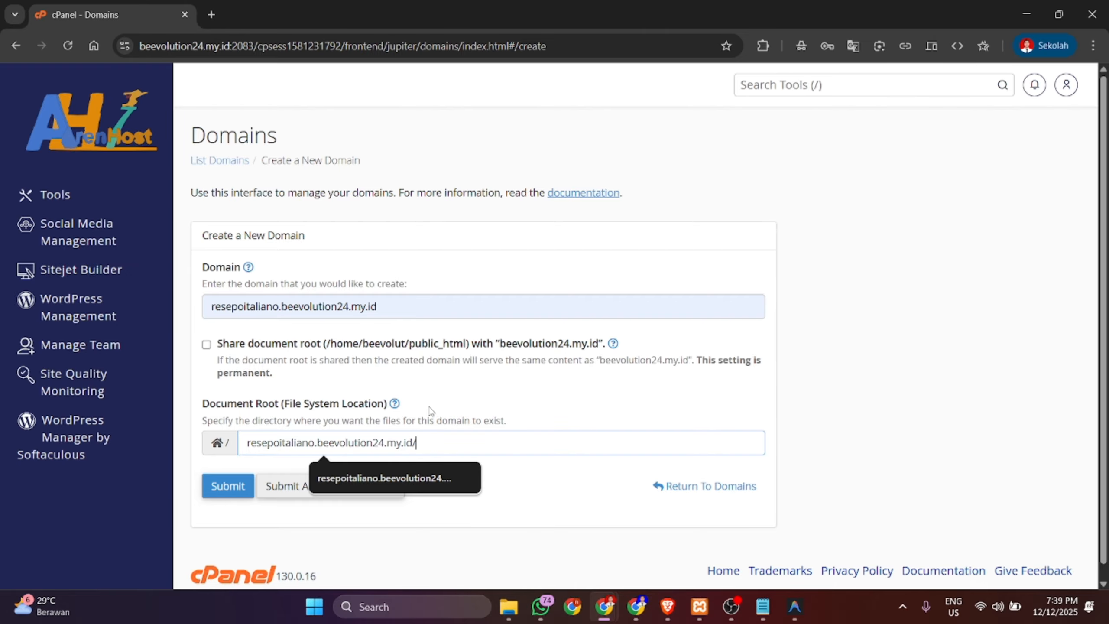
text(public)
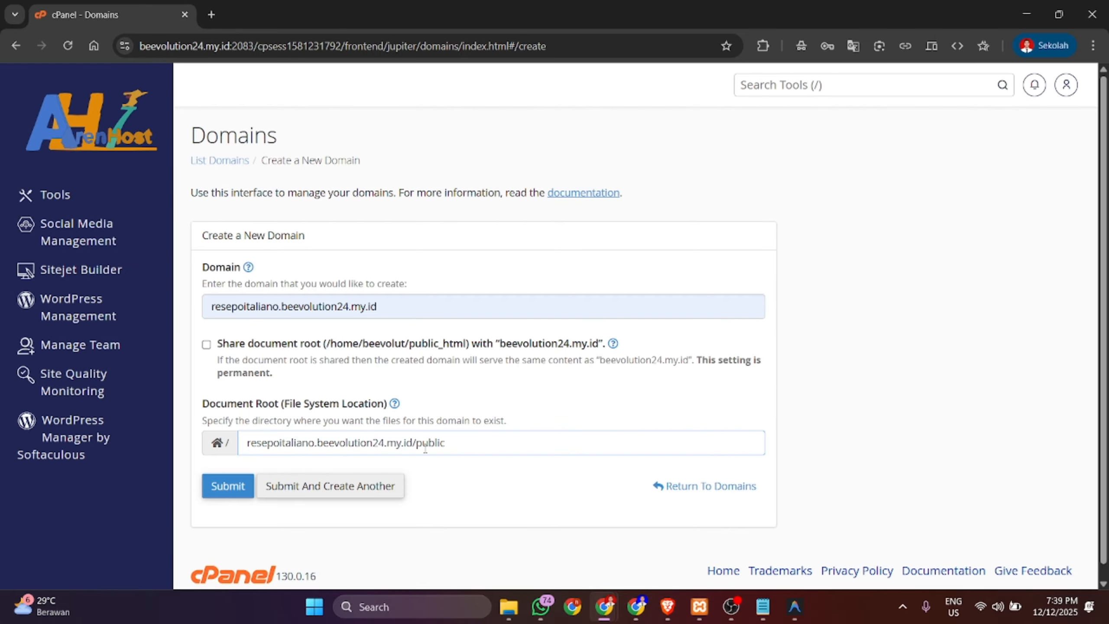
click(225, 488)
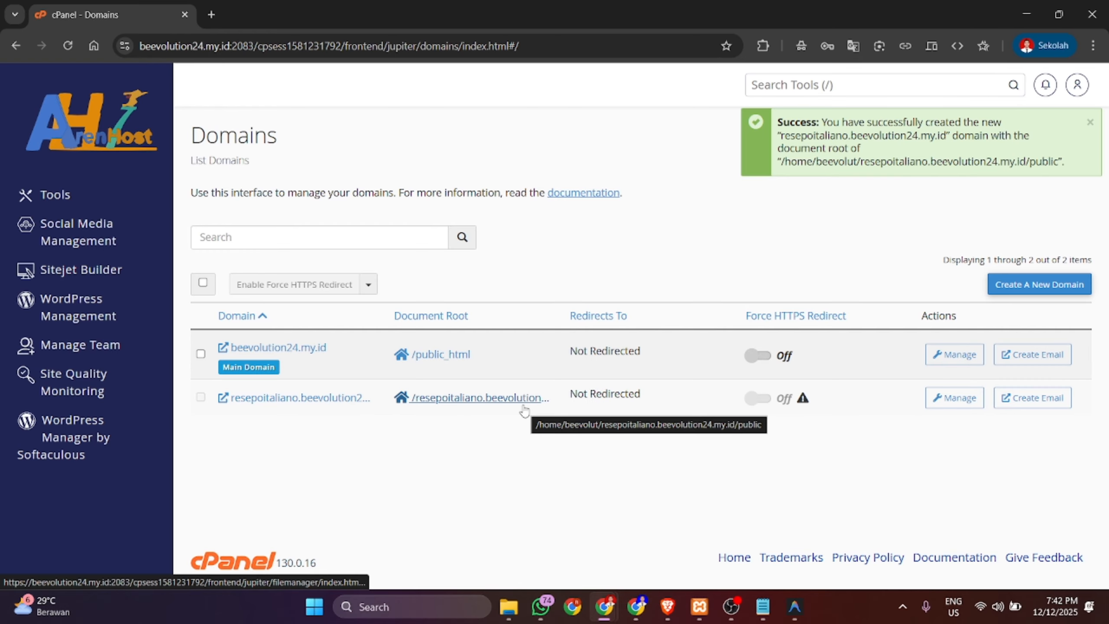
ctrl+click(419, 405)
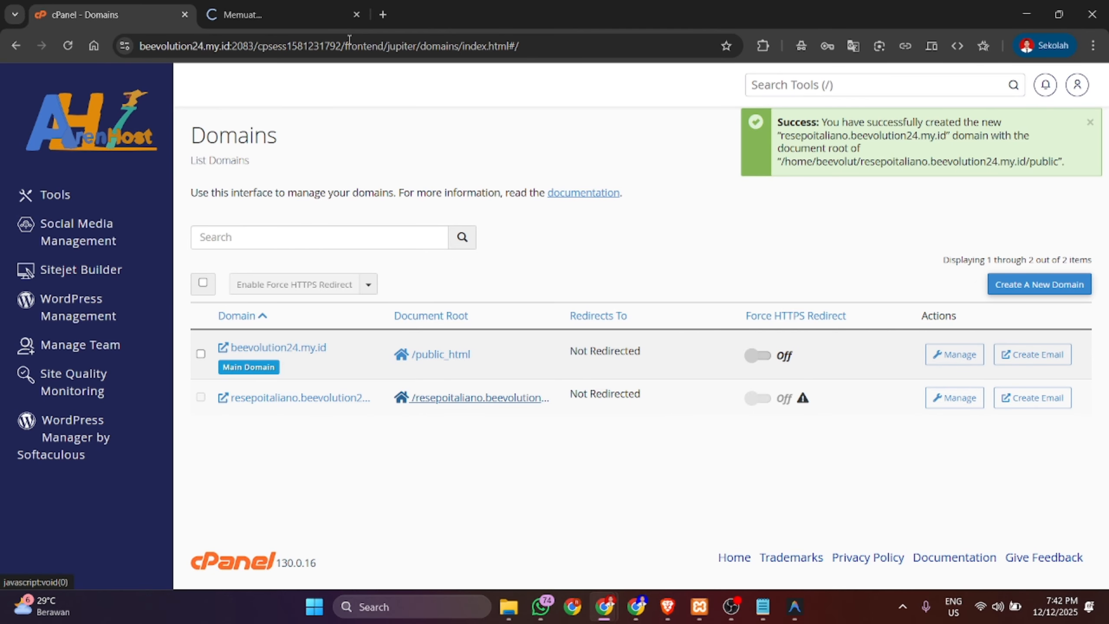
- In File Manager, open the resepoitaliano.beevolution24.my.id folder and go to its Upload page
click(311, 10)
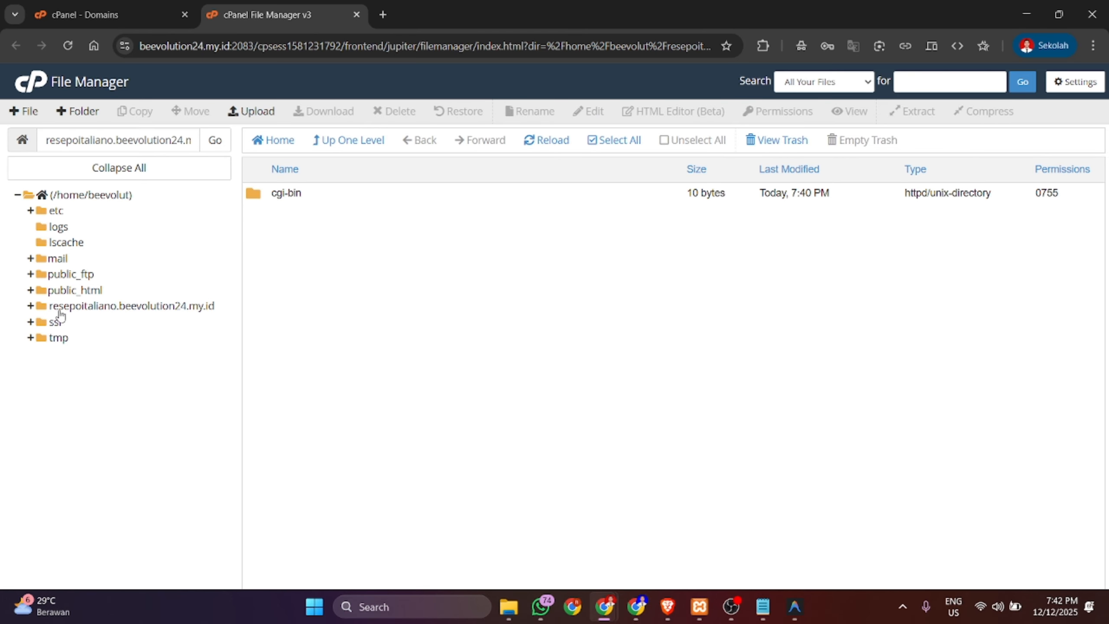
click(135, 306)
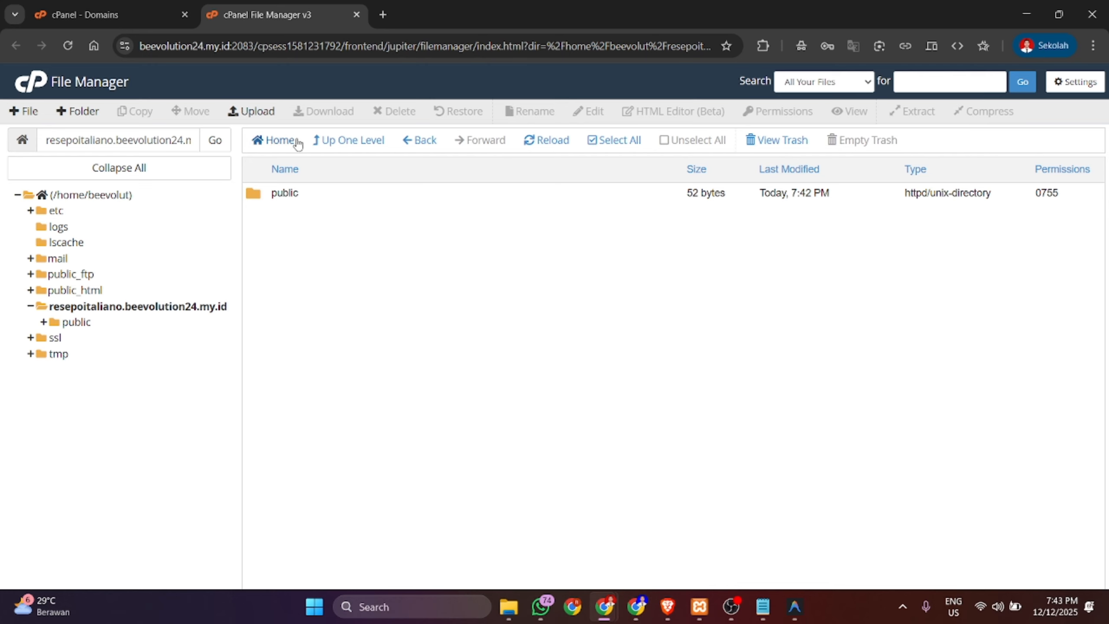
click(260, 116)
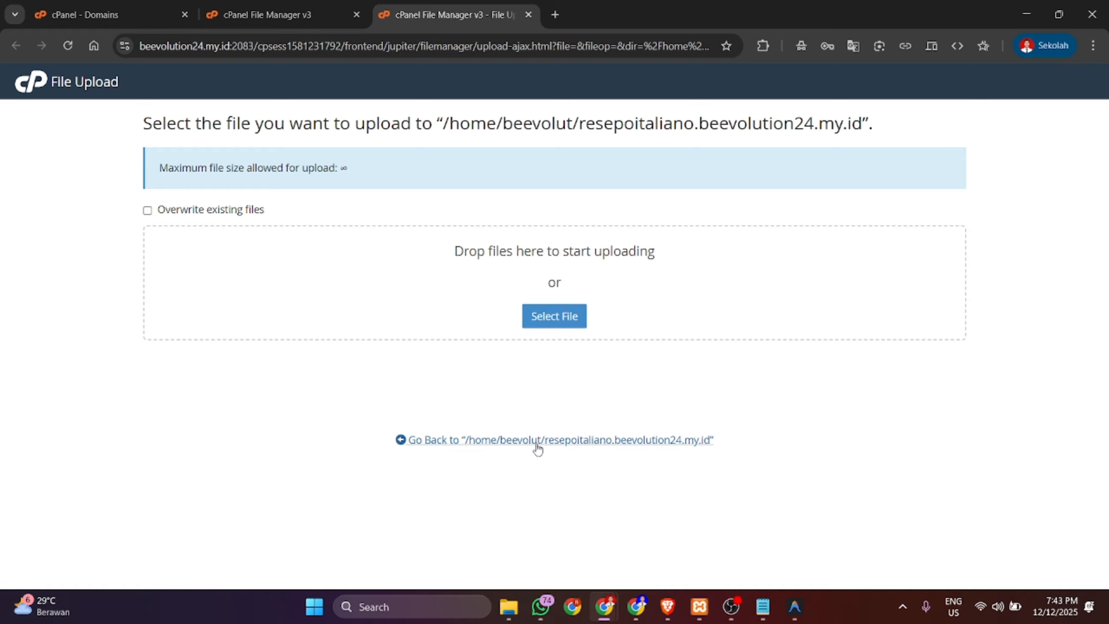
mouse_move(515, 618)
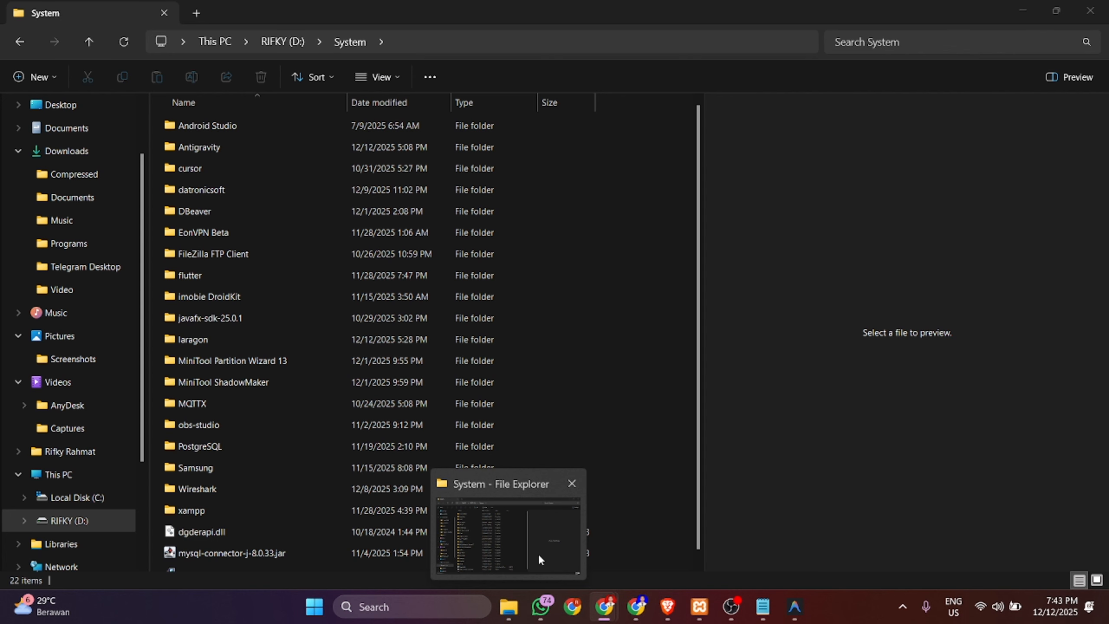
- Navigate File Explorer to the D:\System\xampp\htdocs\ResepoItaliano project folder
click(538, 553)
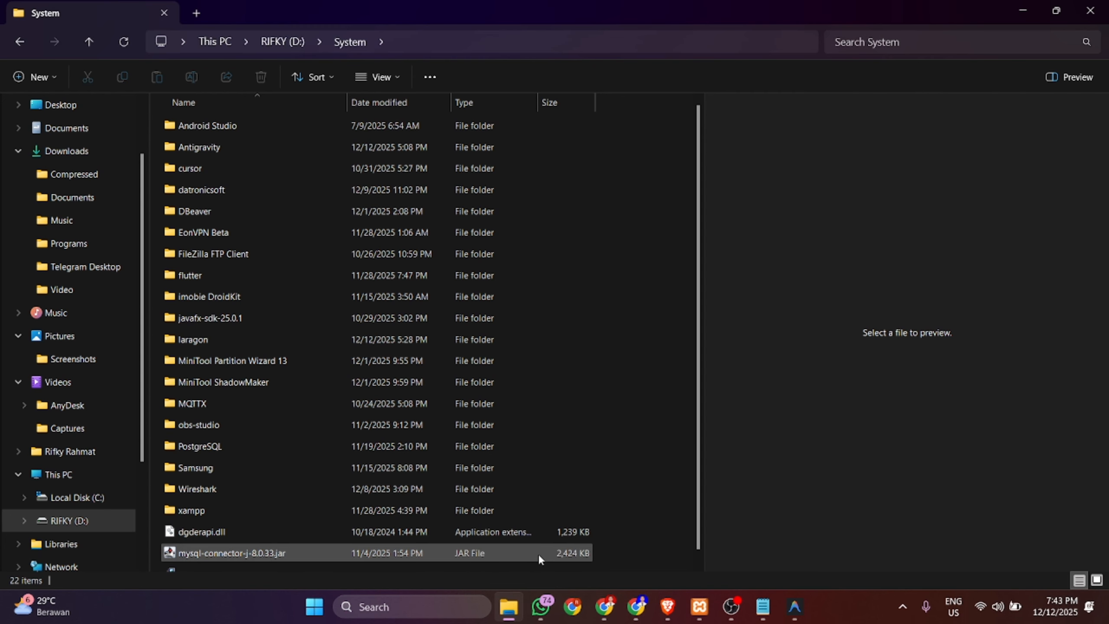
double_click(437, 513)
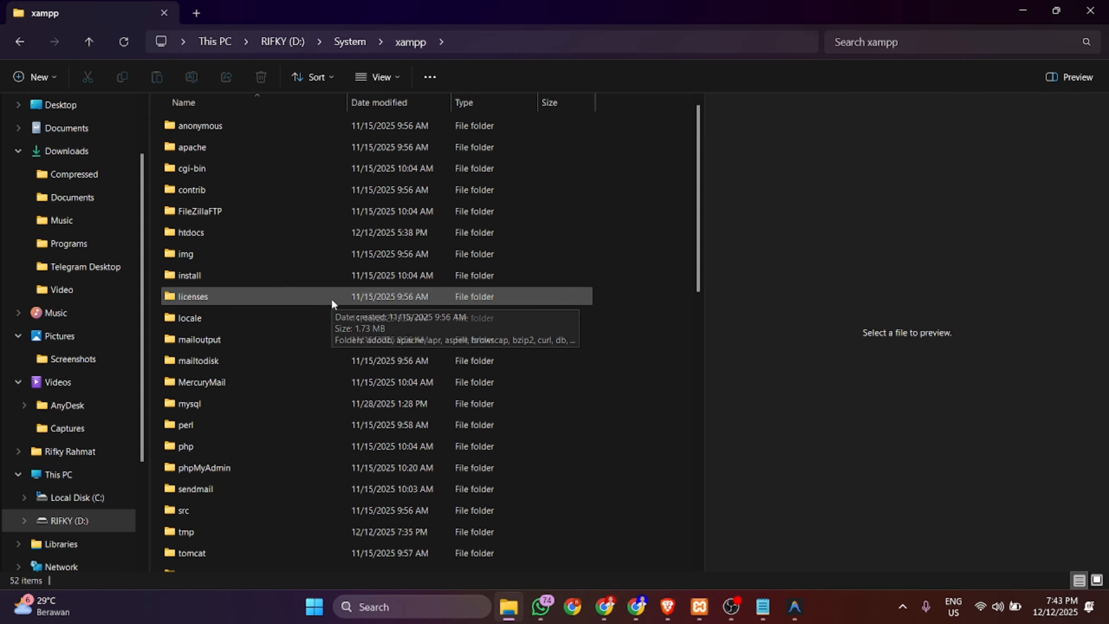
click(275, 231)
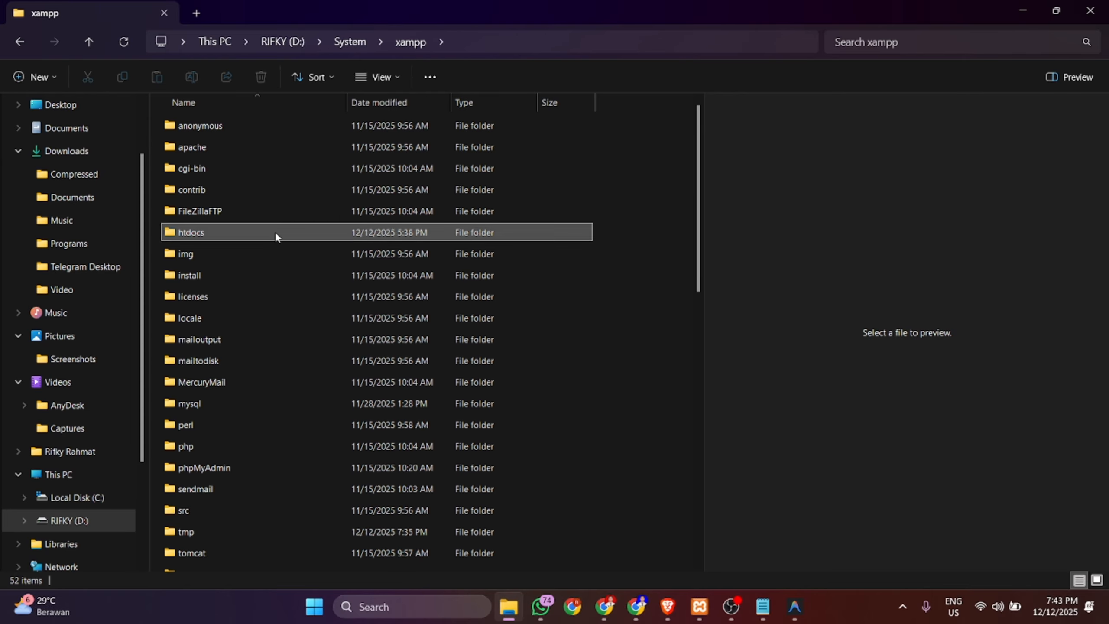
double_click(275, 231)
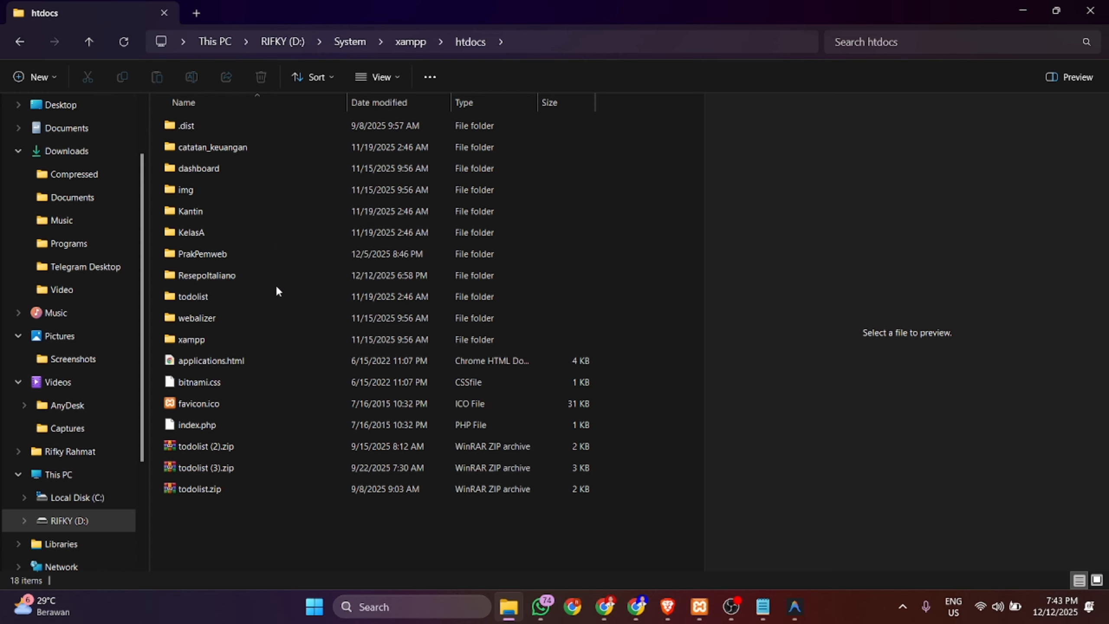
click(250, 278)
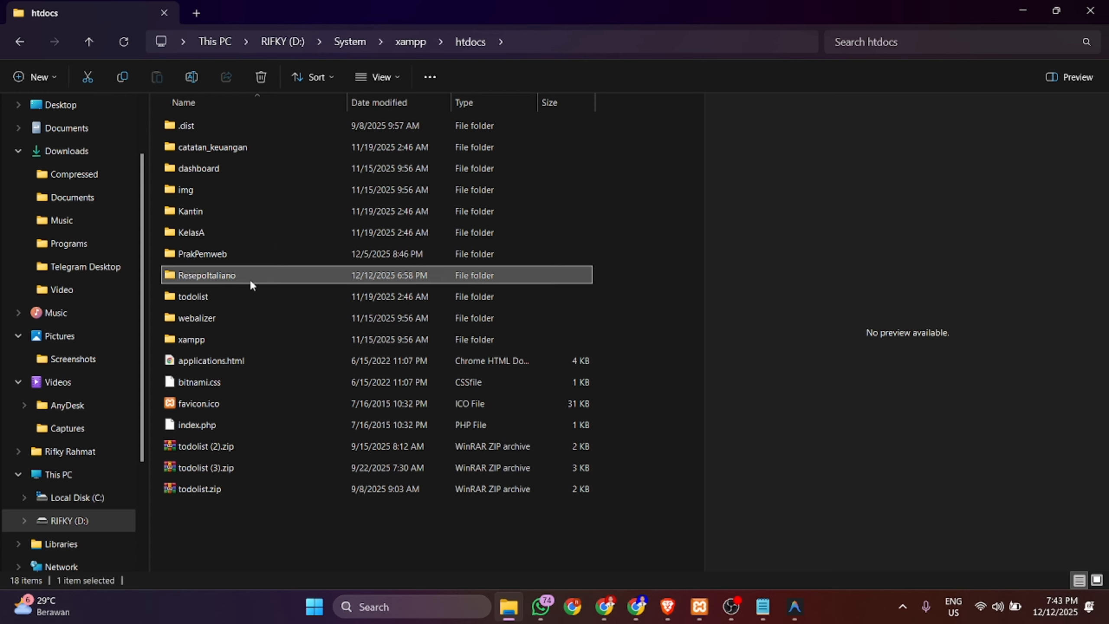
double_click(216, 276)
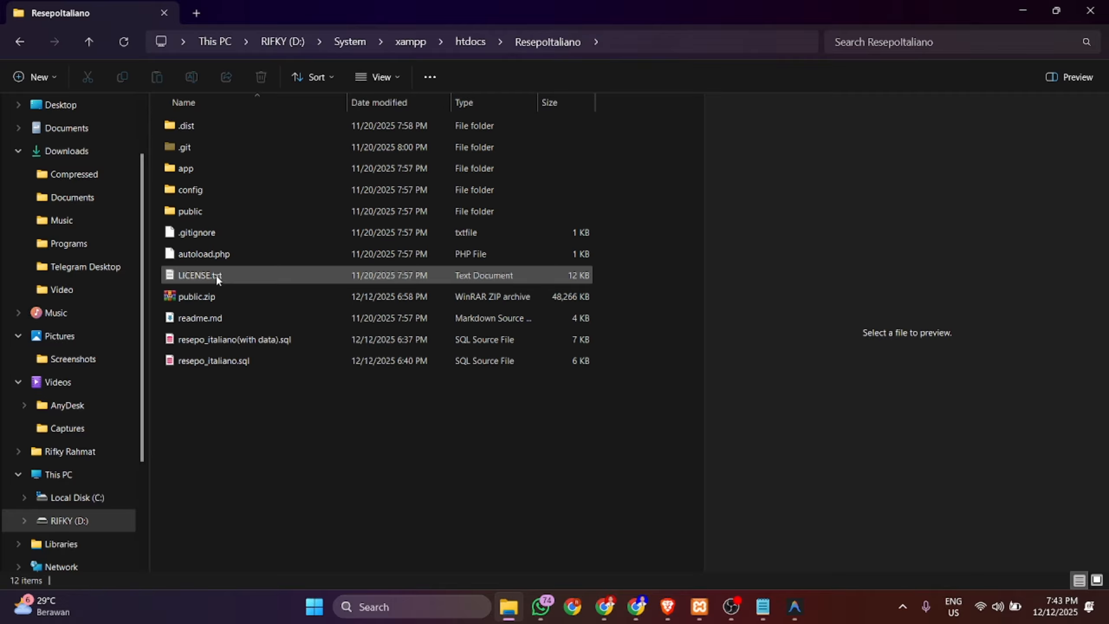
- Open public.zip (48,266 KB) in WinRAR to confirm it packs the whole project, then close it
drag(336, 405, 204, 125)
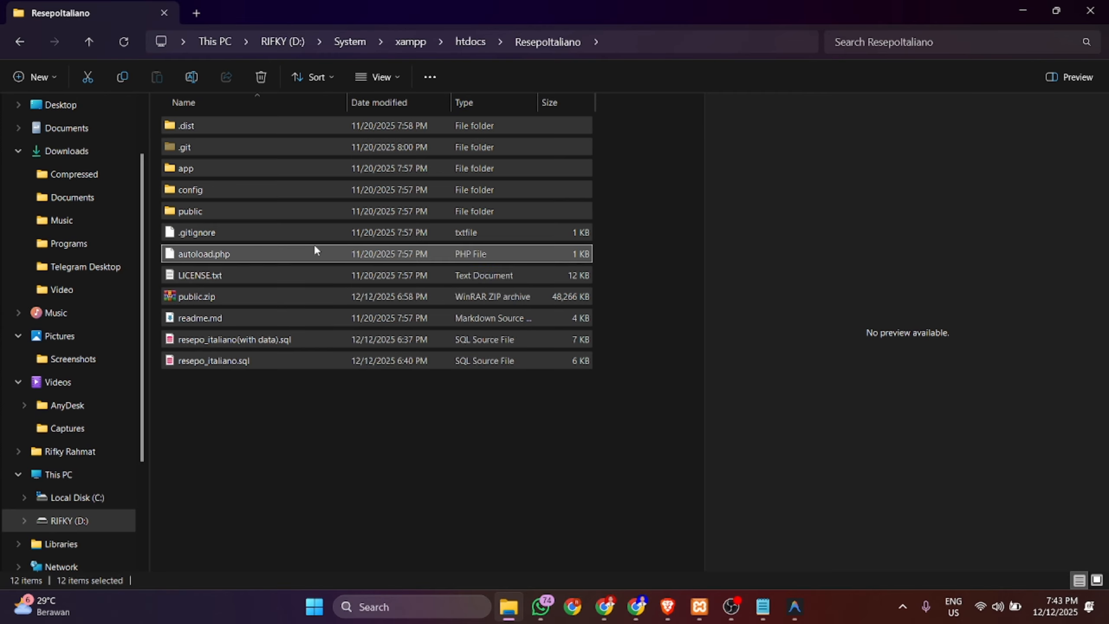
right_click(315, 247)
mouse_move(402, 326)
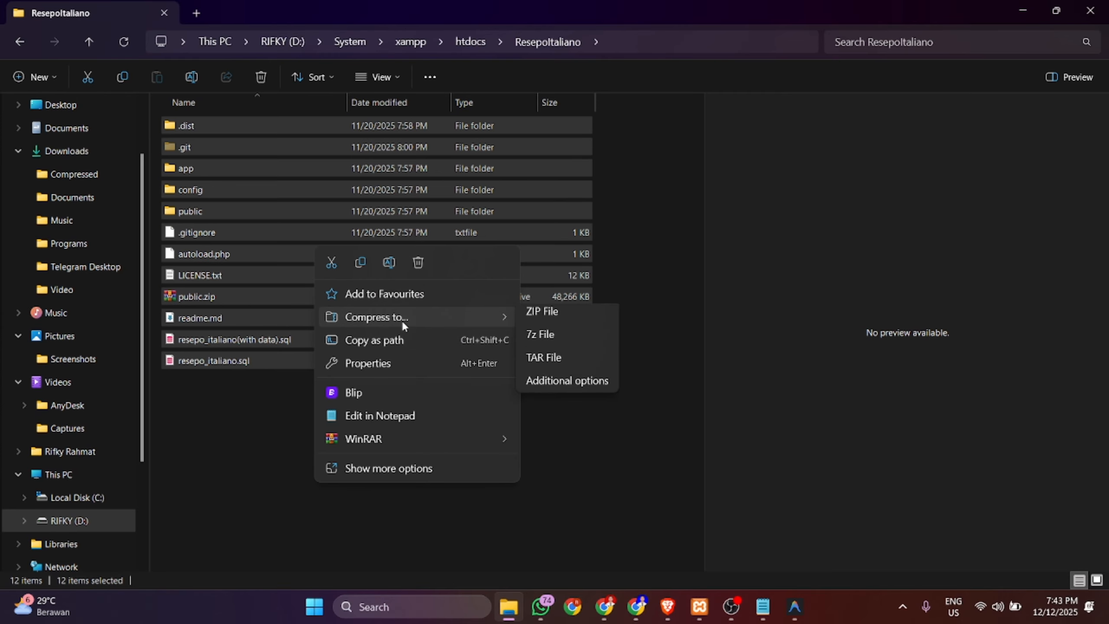
click(265, 404)
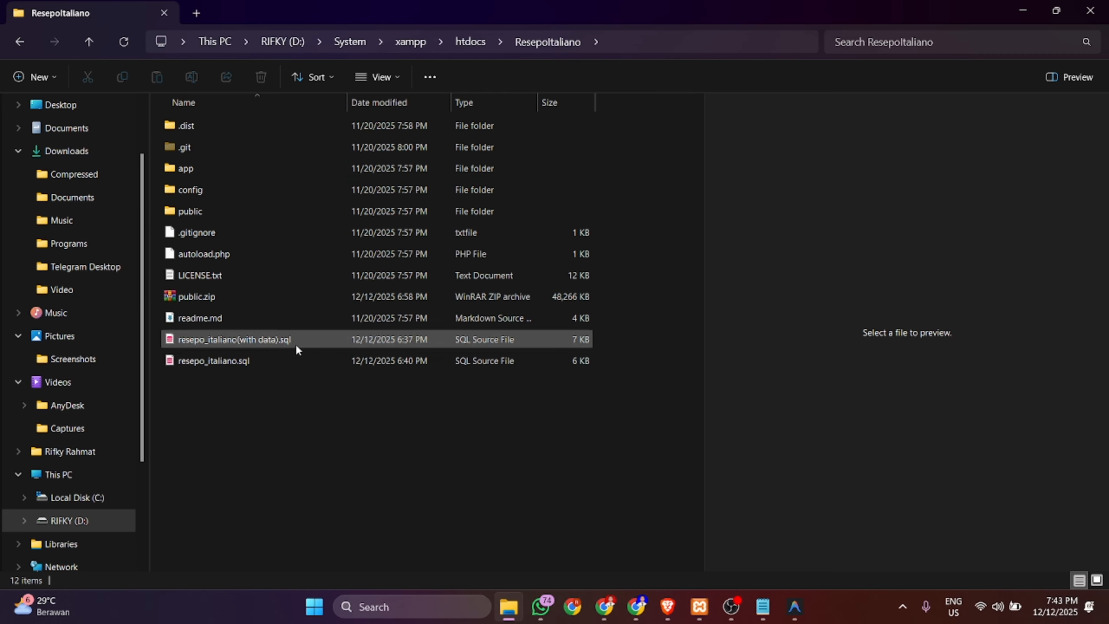
click(356, 299)
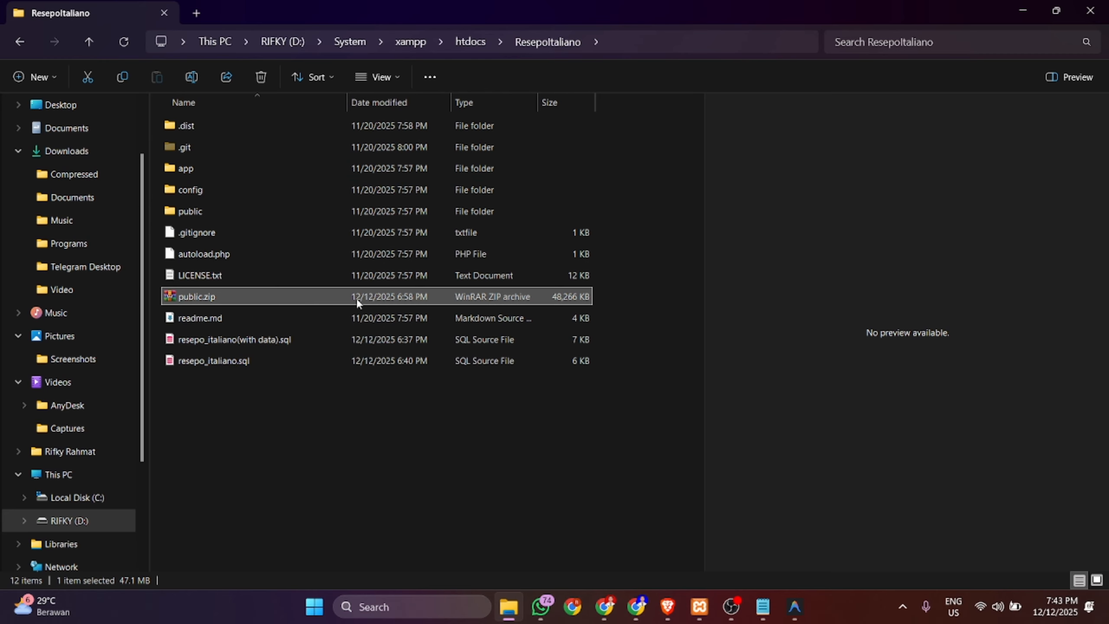
double_click(202, 296)
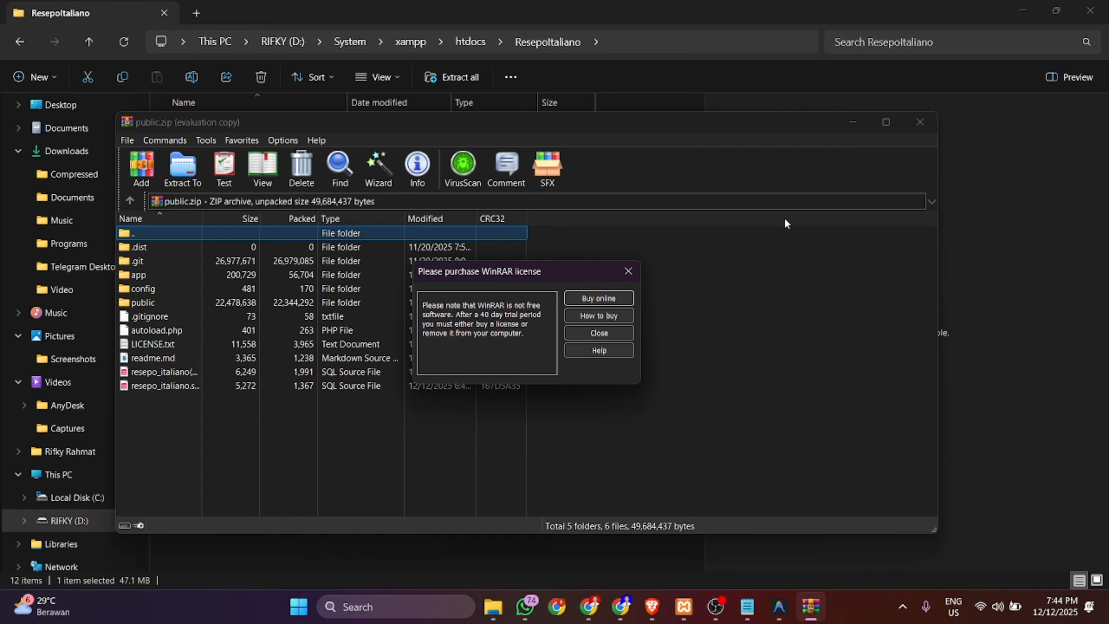
click(619, 332)
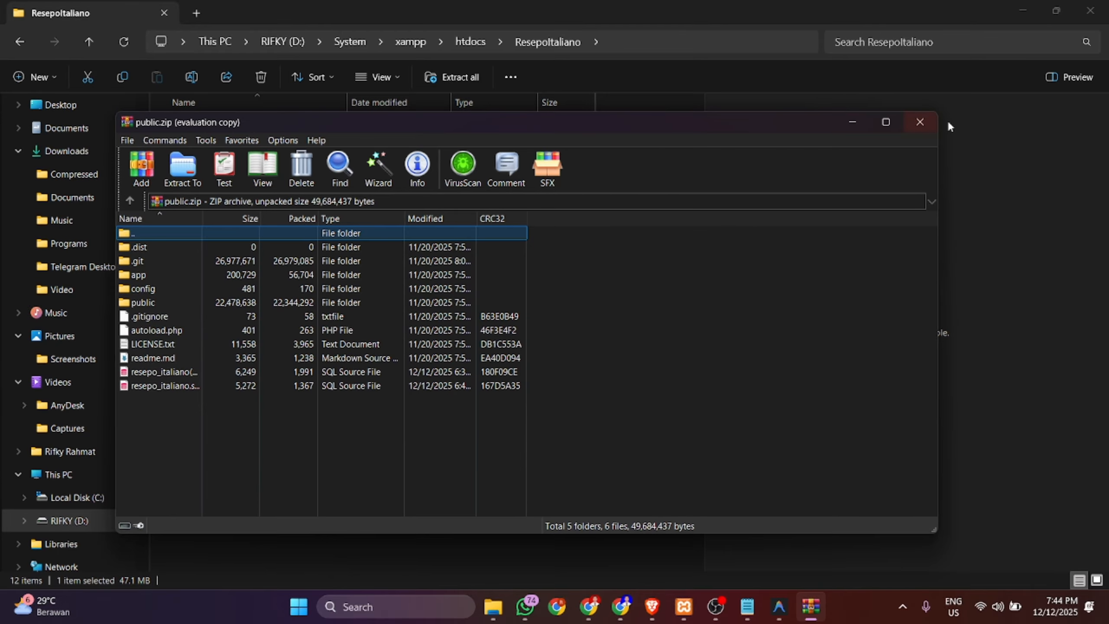
click(924, 124)
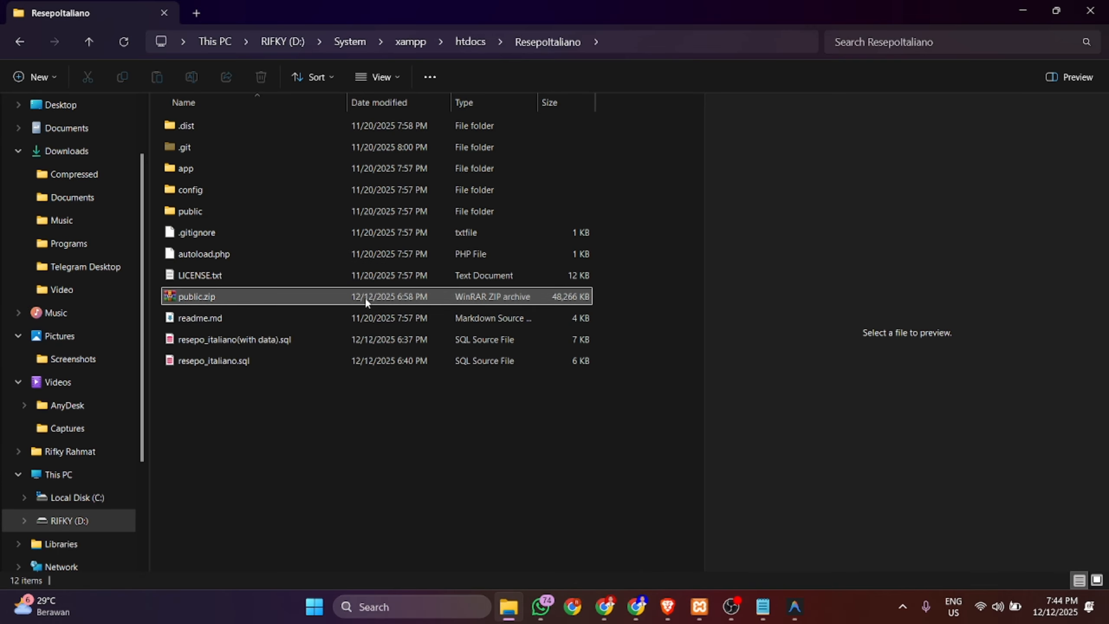
key(alt+Tab)
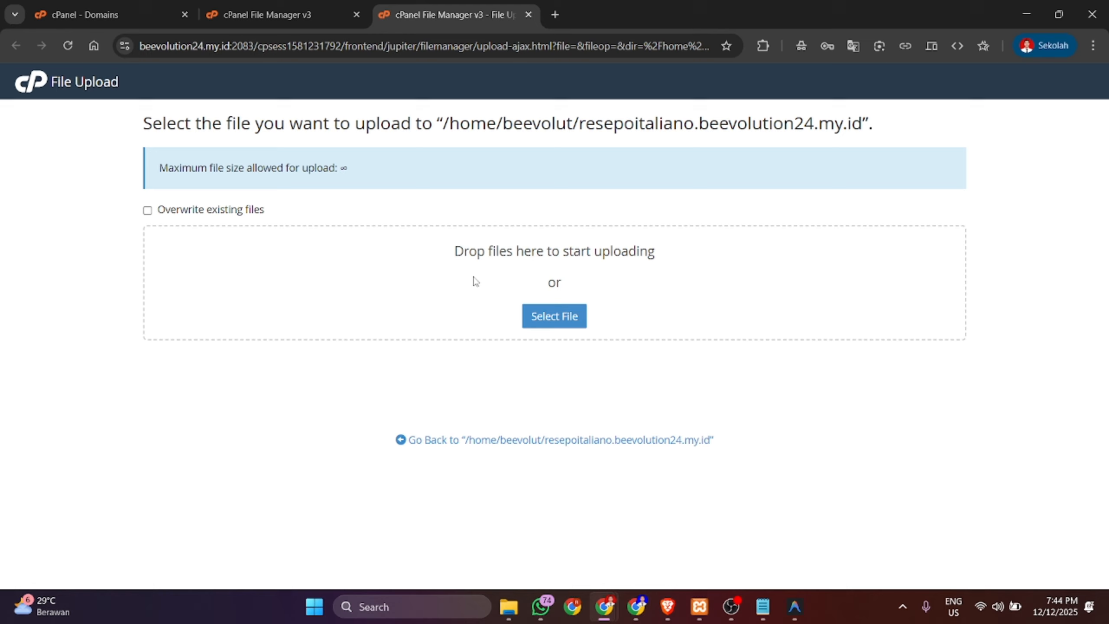
- Upload public.zip (47.13 MB) from the computer and go back to the folder listing
click(554, 318)
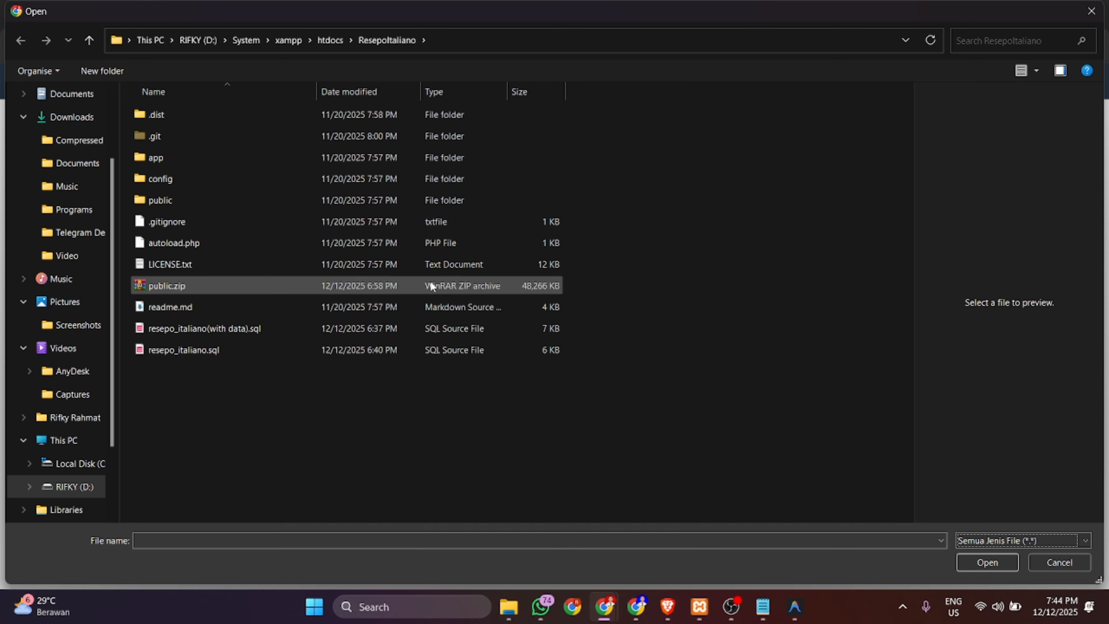
click(389, 283)
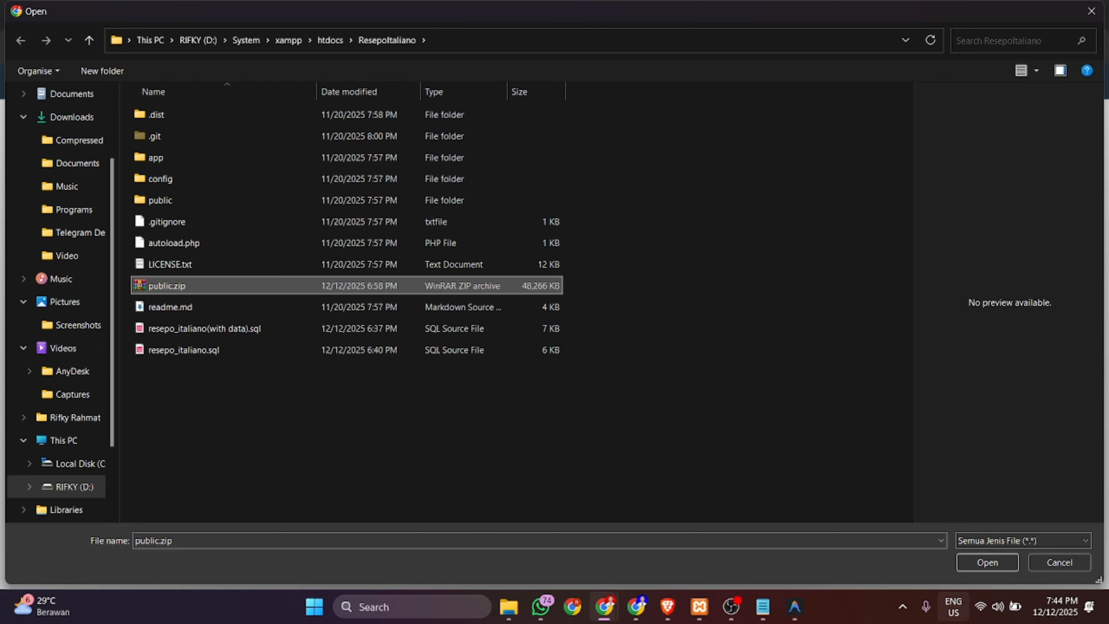
click(969, 569)
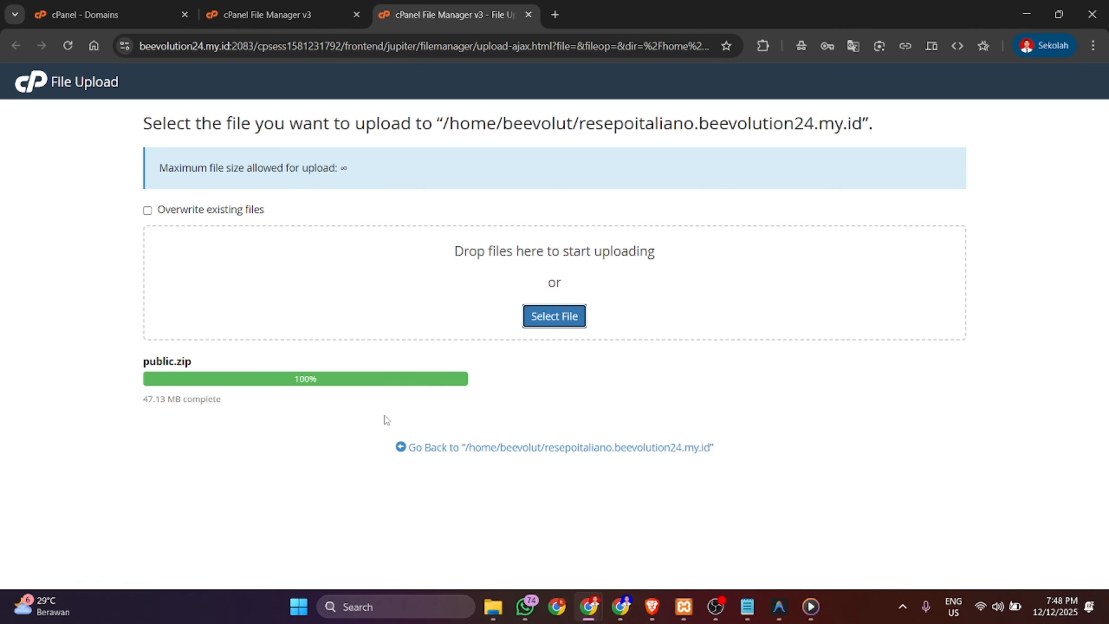
drag(233, 399, 181, 399)
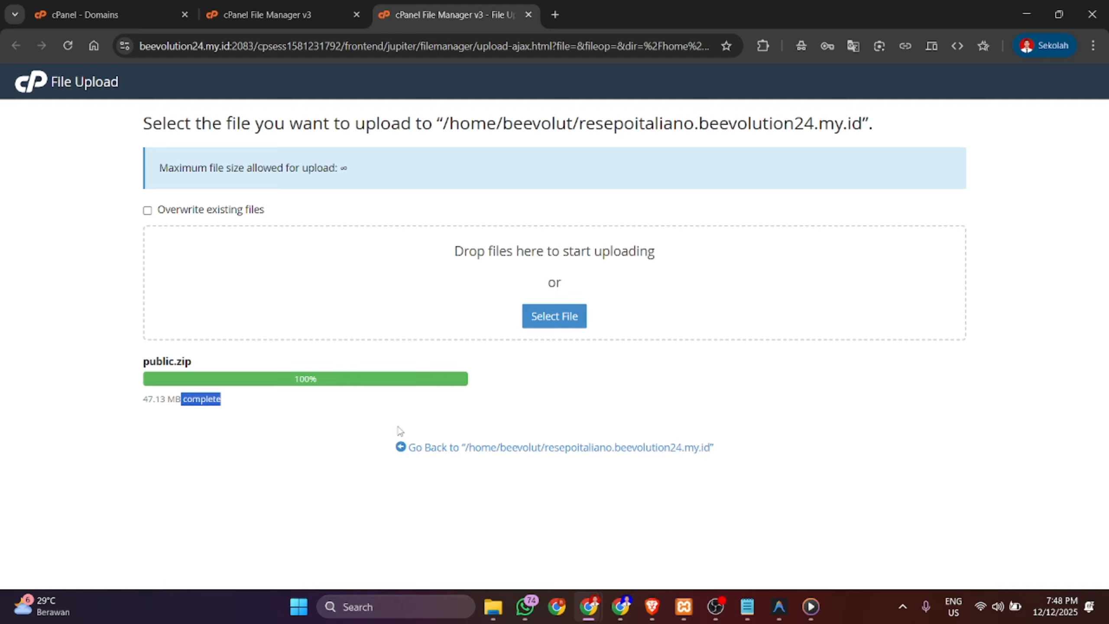
click(526, 448)
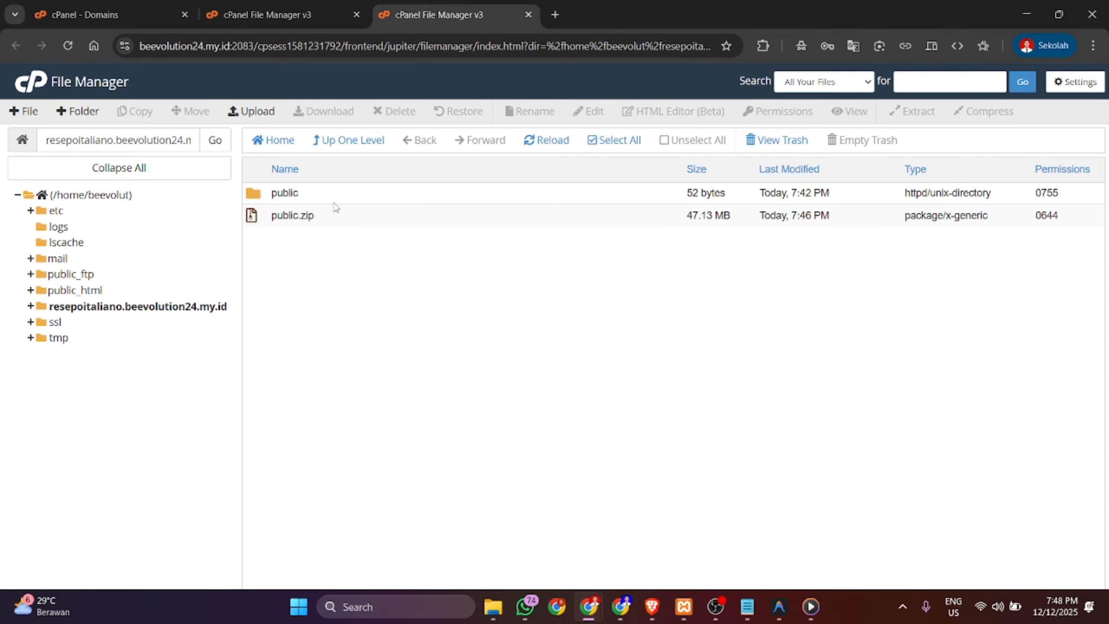
- Permanently delete the old public folder from the subdomain folder
click(295, 195)
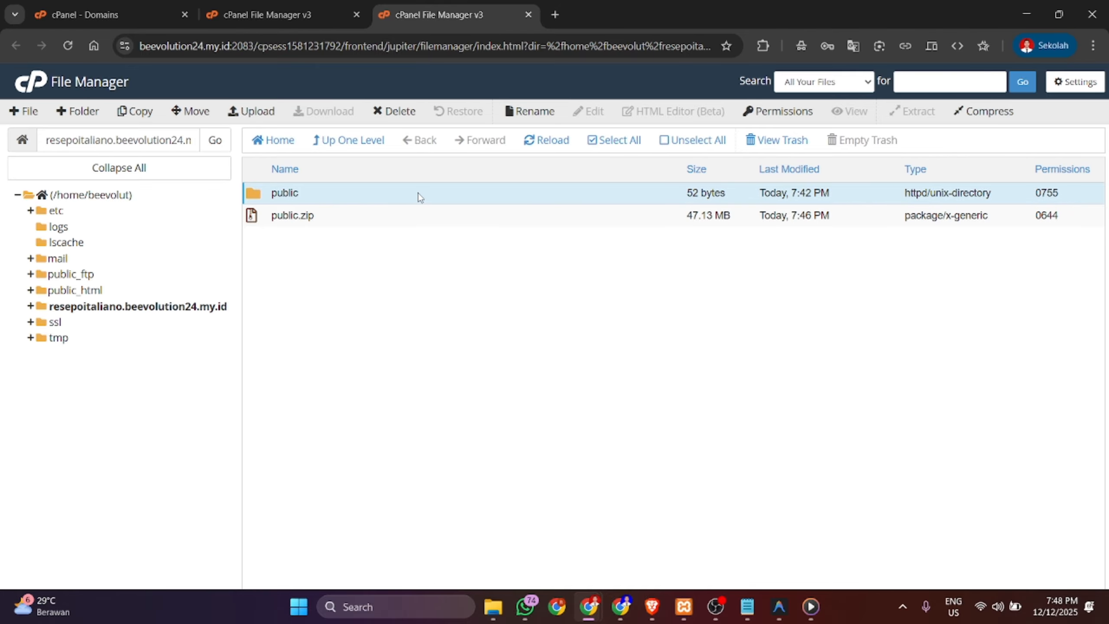
click(395, 112)
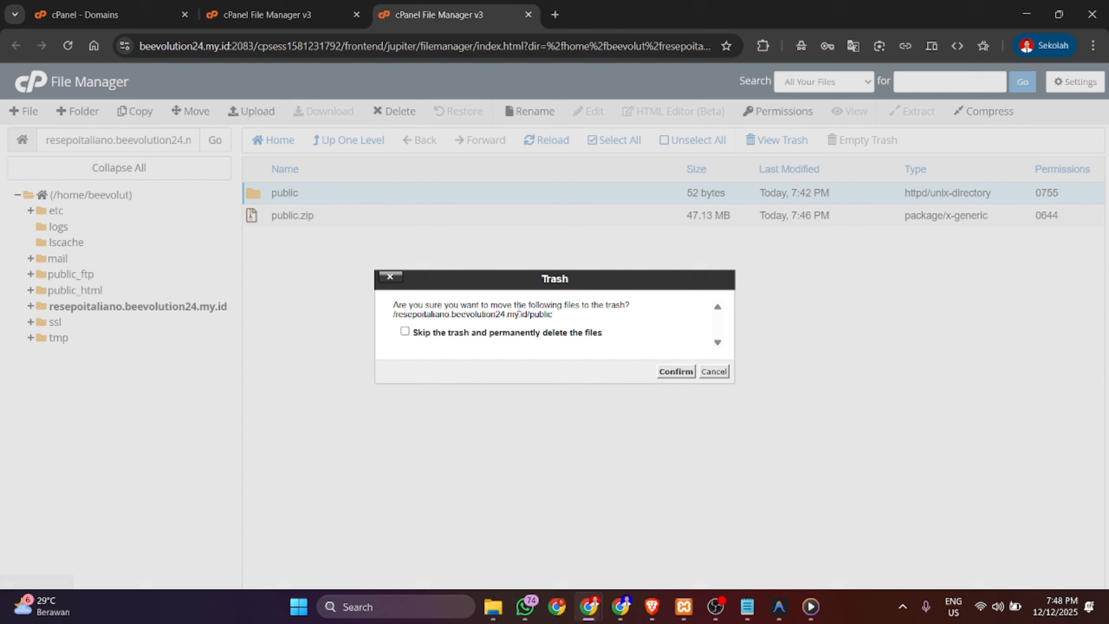
click(559, 333)
click(676, 371)
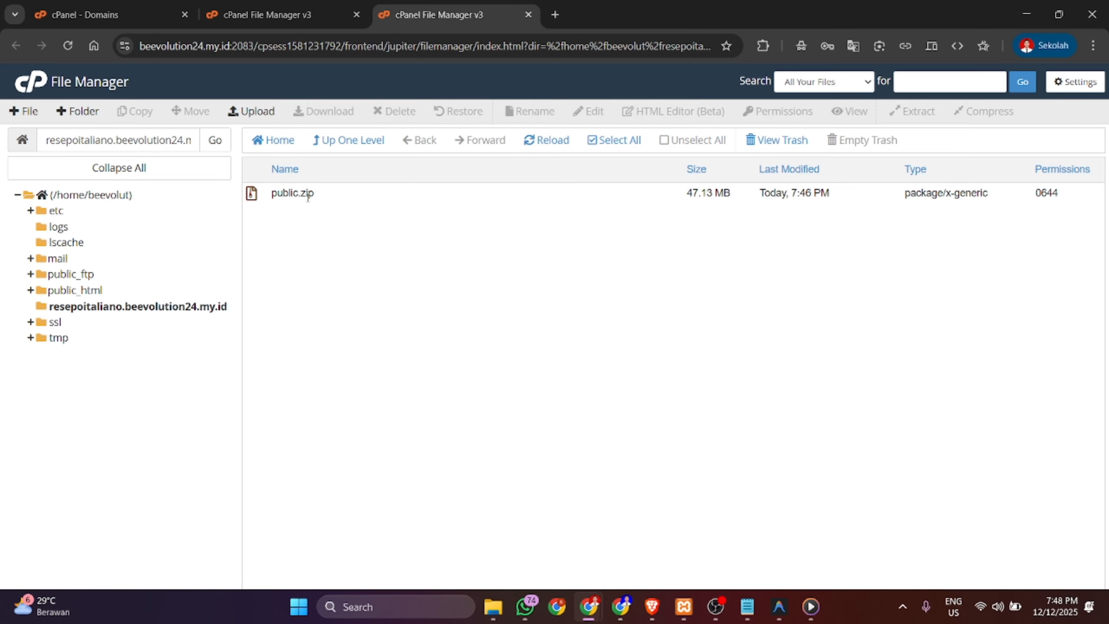
- Extract public.zip into the resepoitaliano.beevolution24.my.id folder and close the extraction results
click(251, 198)
right_click(254, 197)
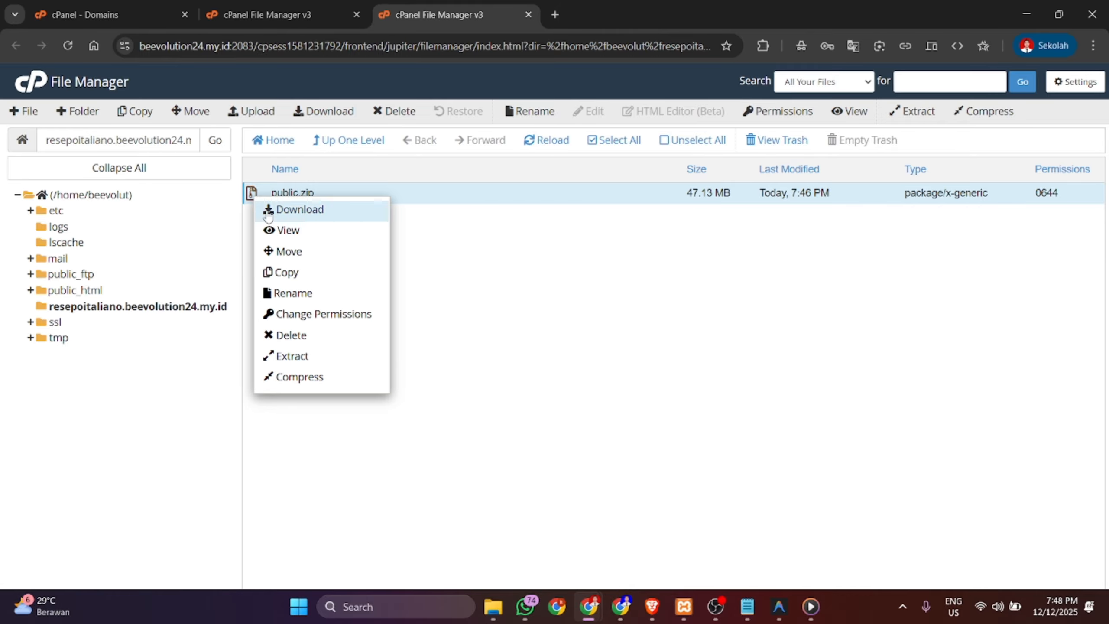
click(292, 364)
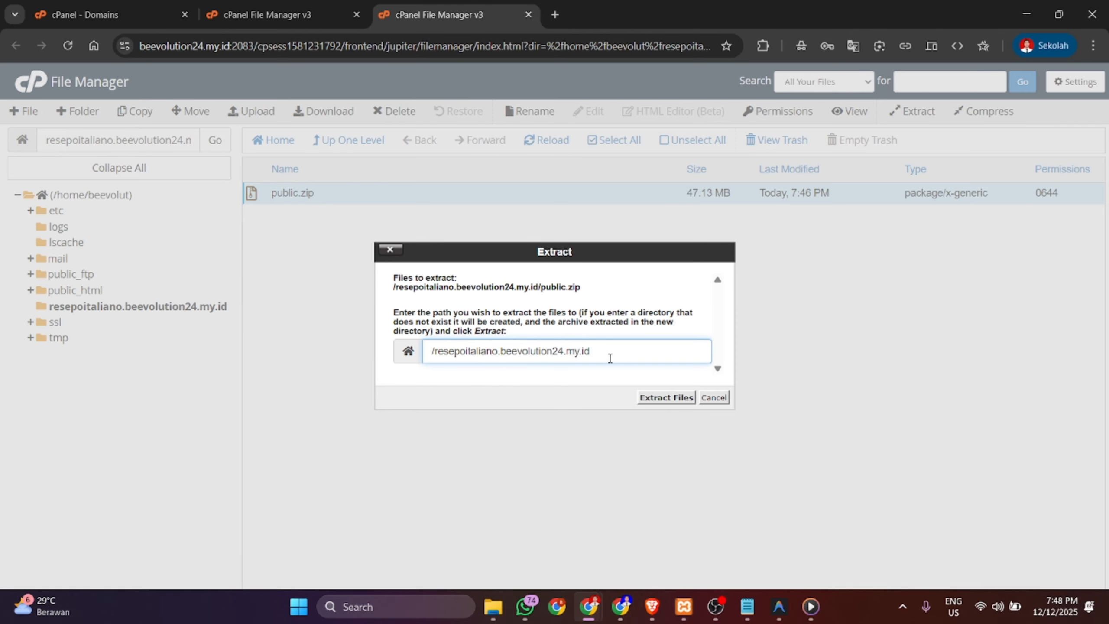
click(657, 398)
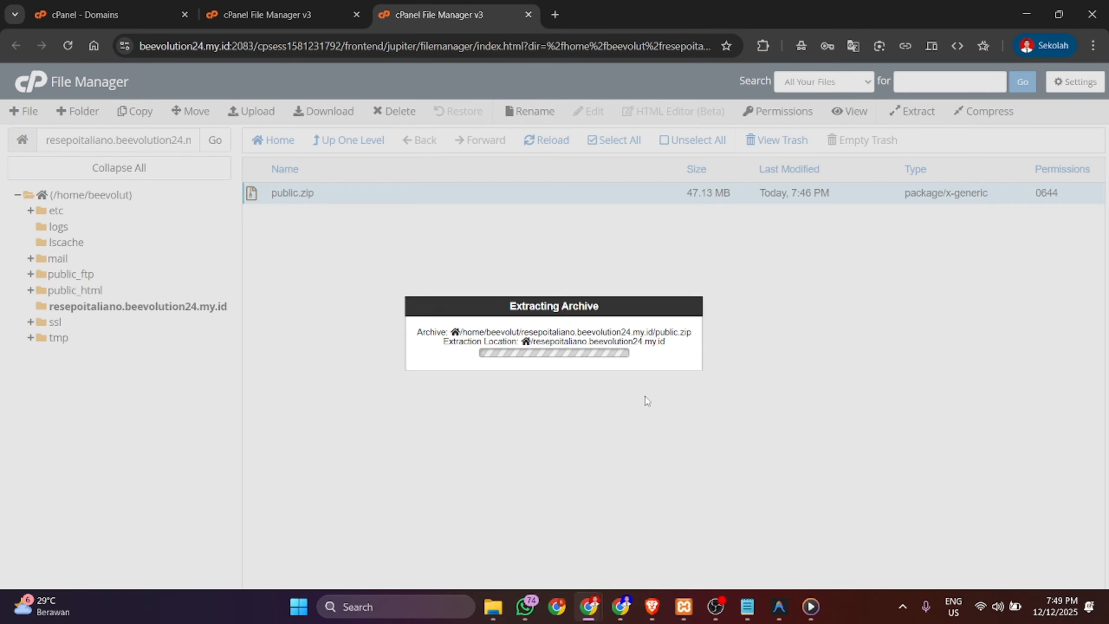
scroll(673, 441, down, 5)
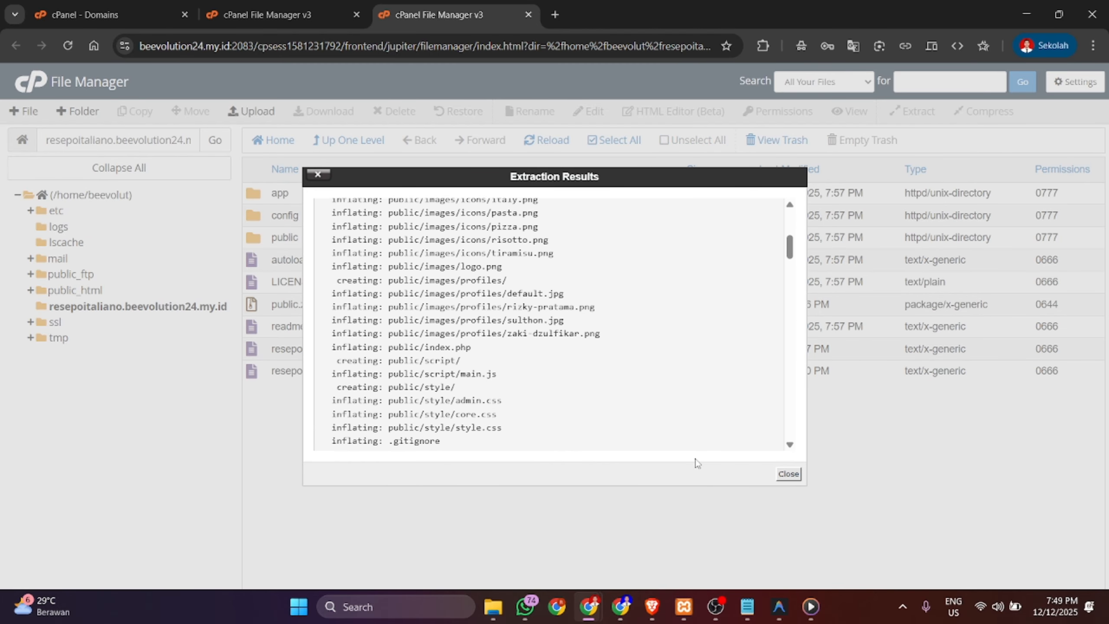
click(788, 473)
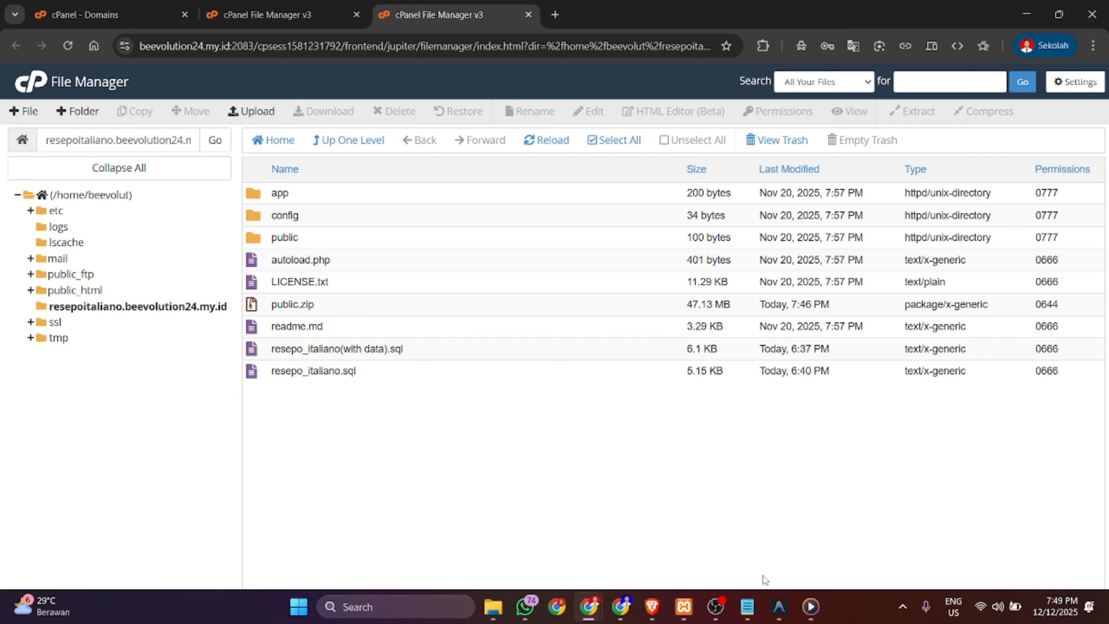
click(779, 607)
- Open the public folder in the File Manager to check the extracted site files
key(alt+Tab)
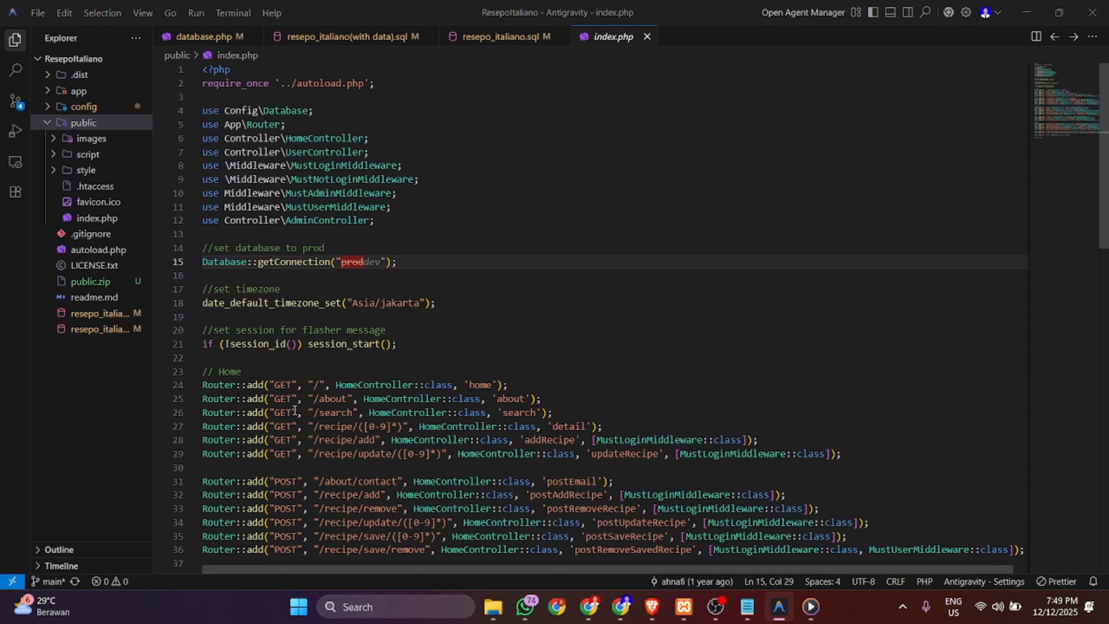
click(285, 240)
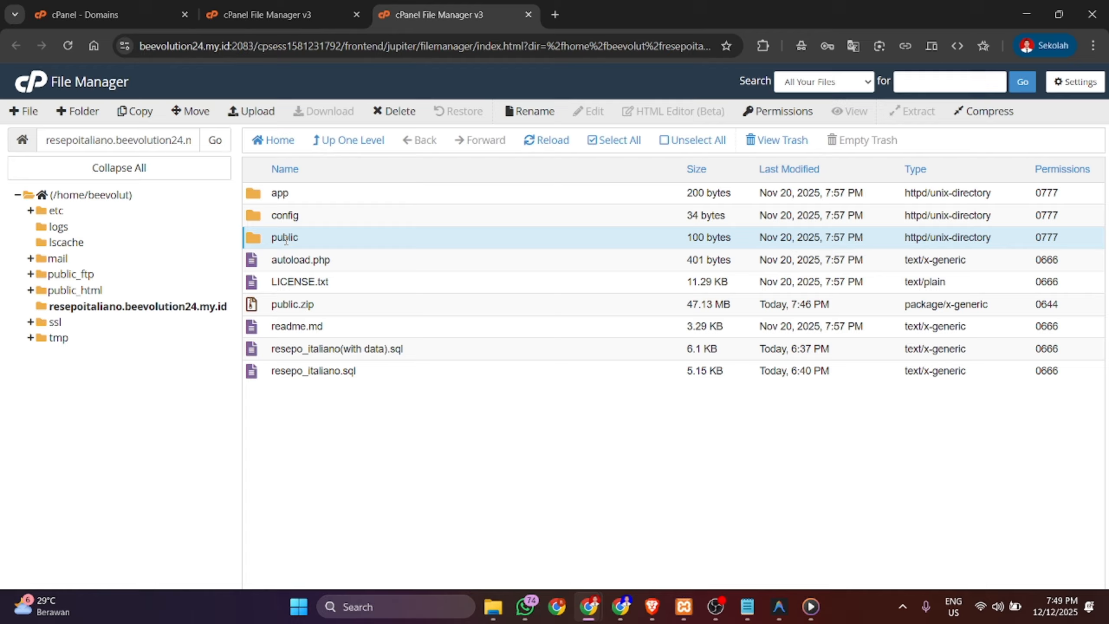
double_click(322, 243)
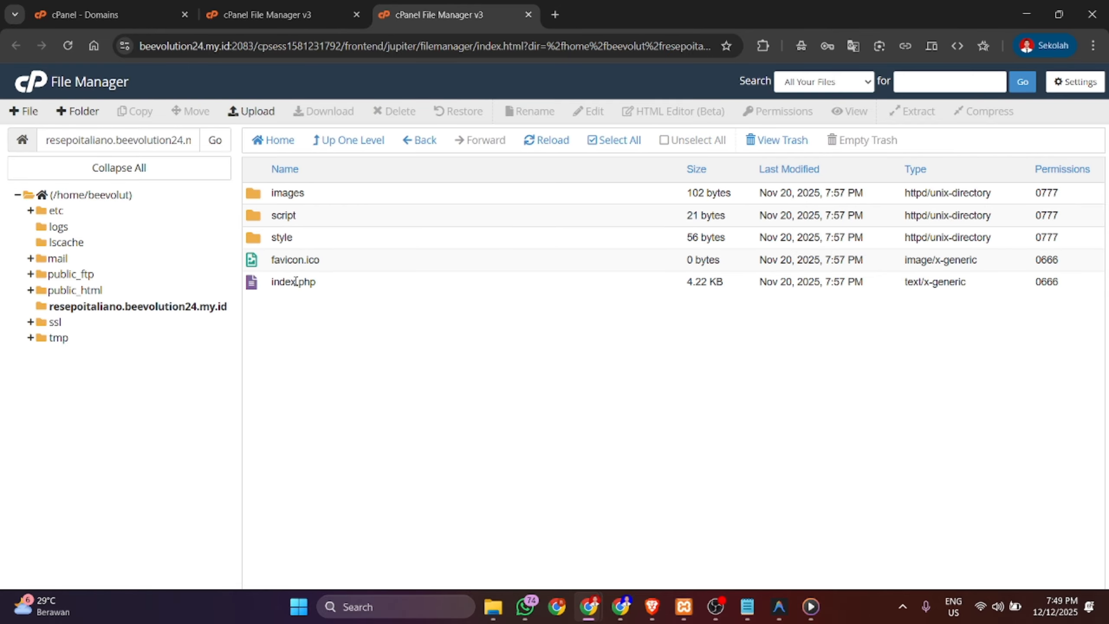
drag(324, 284, 257, 280)
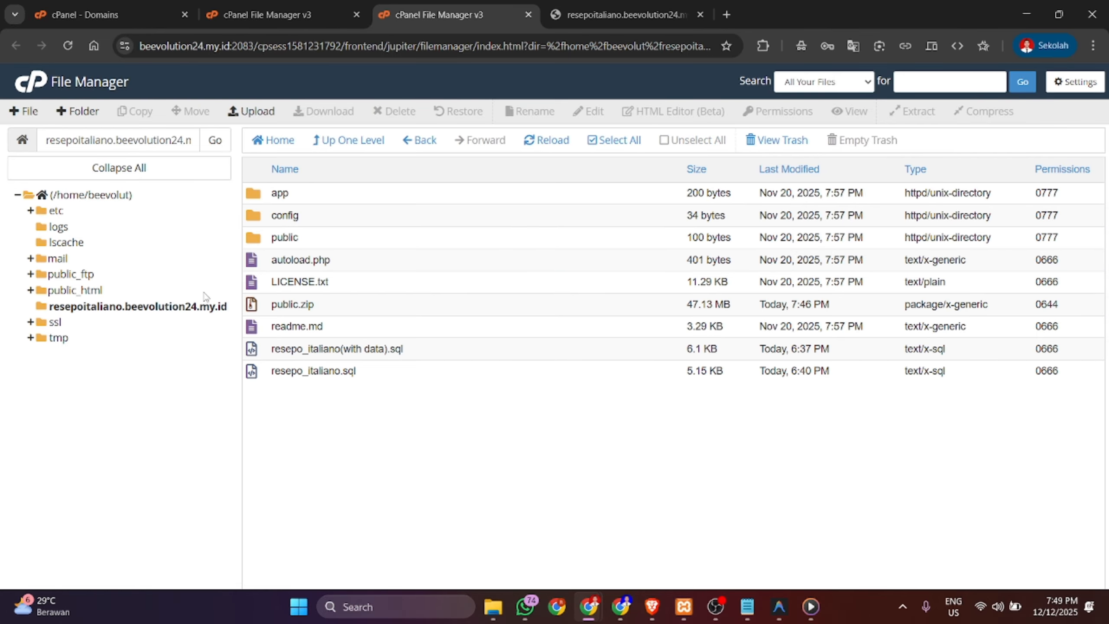
- Permanently delete public.zip, skipping the trash
click(286, 306)
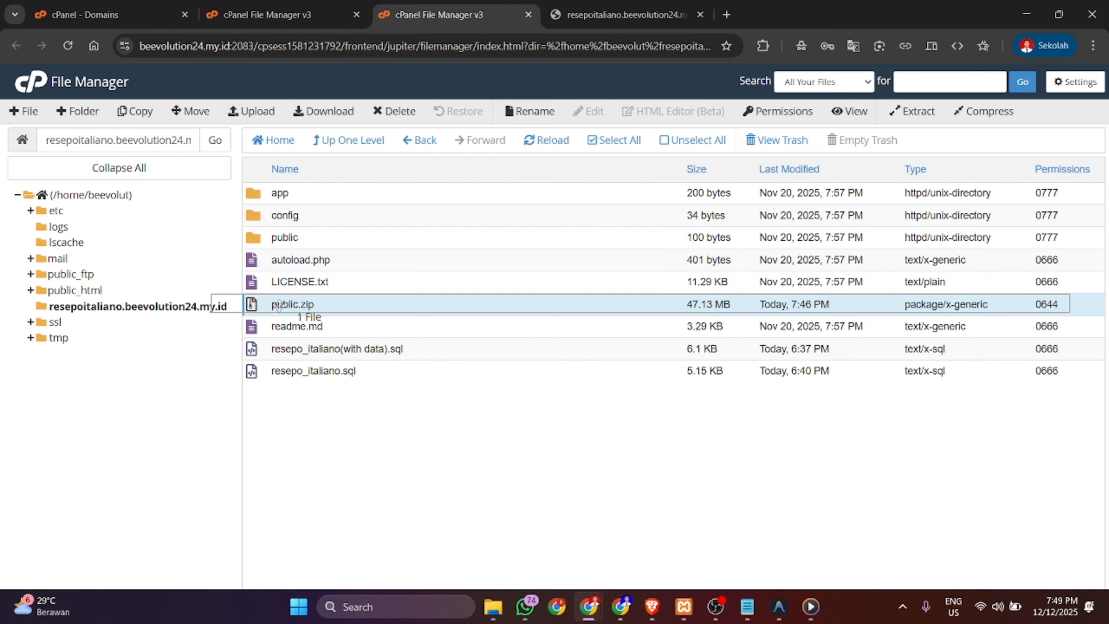
click(396, 112)
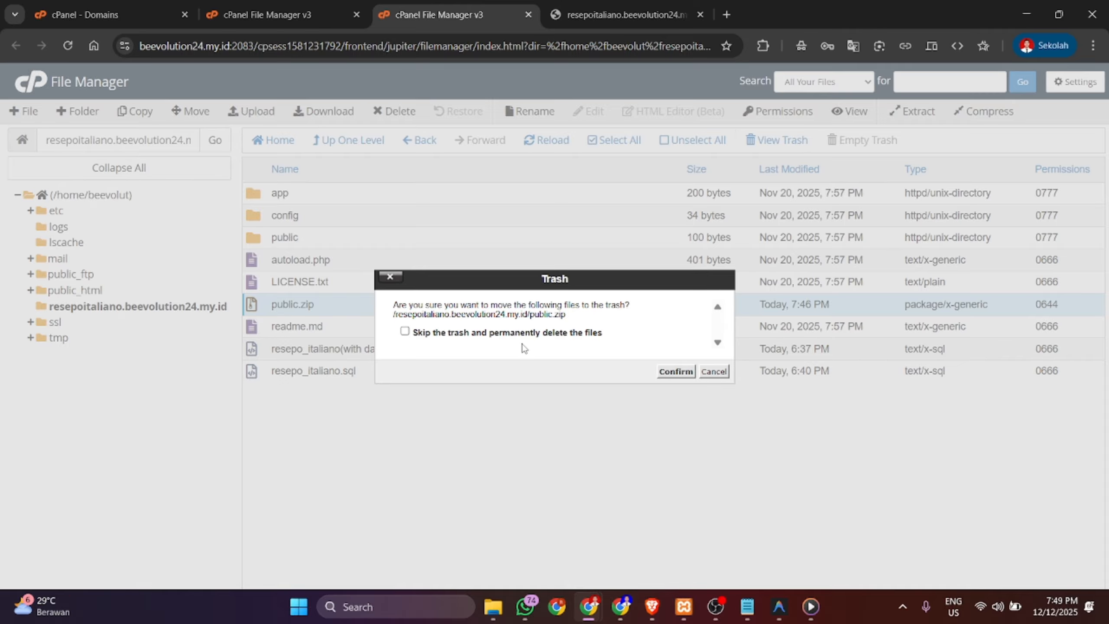
click(515, 335)
click(676, 371)
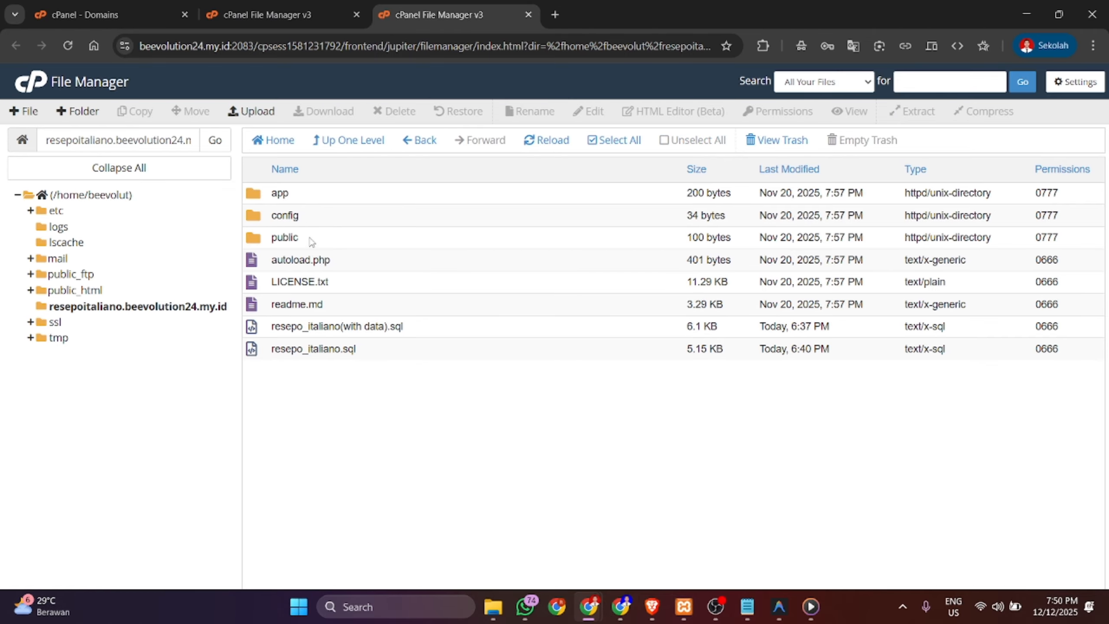
- In Manage My Databases, create database resepo_italiano, which becomes beevolut_resepo_italiano
click(160, 13)
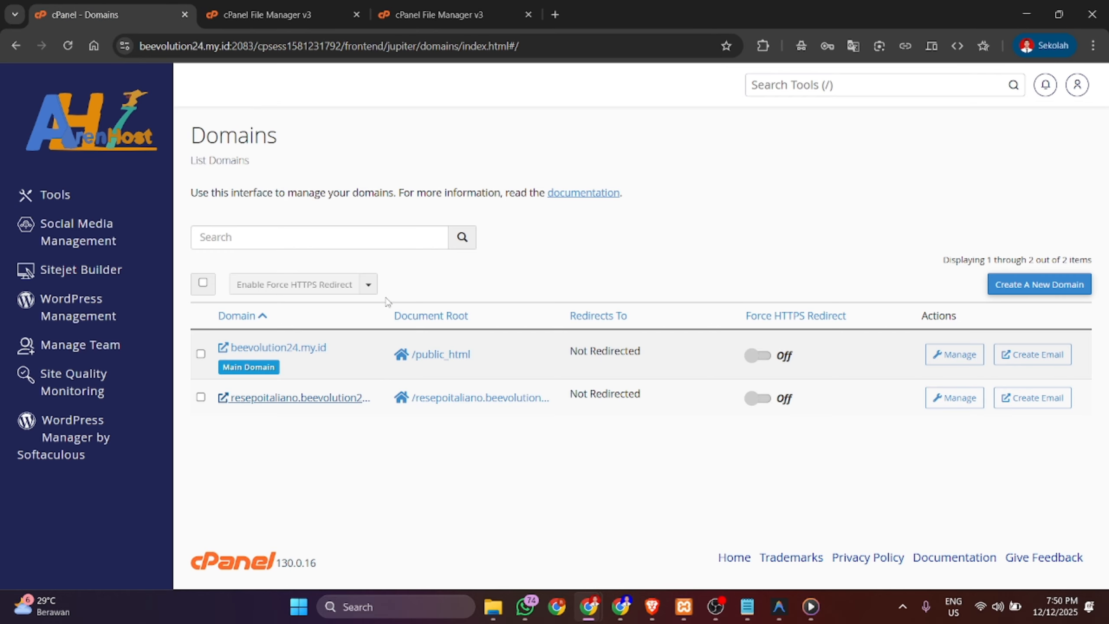
click(65, 195)
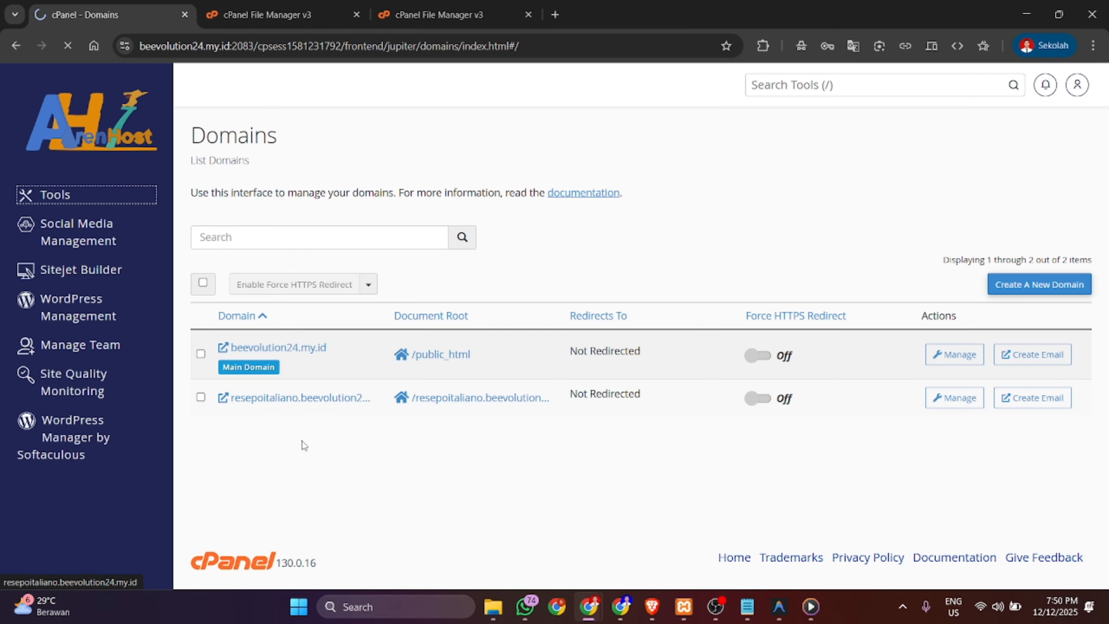
scroll(303, 446, down, 20)
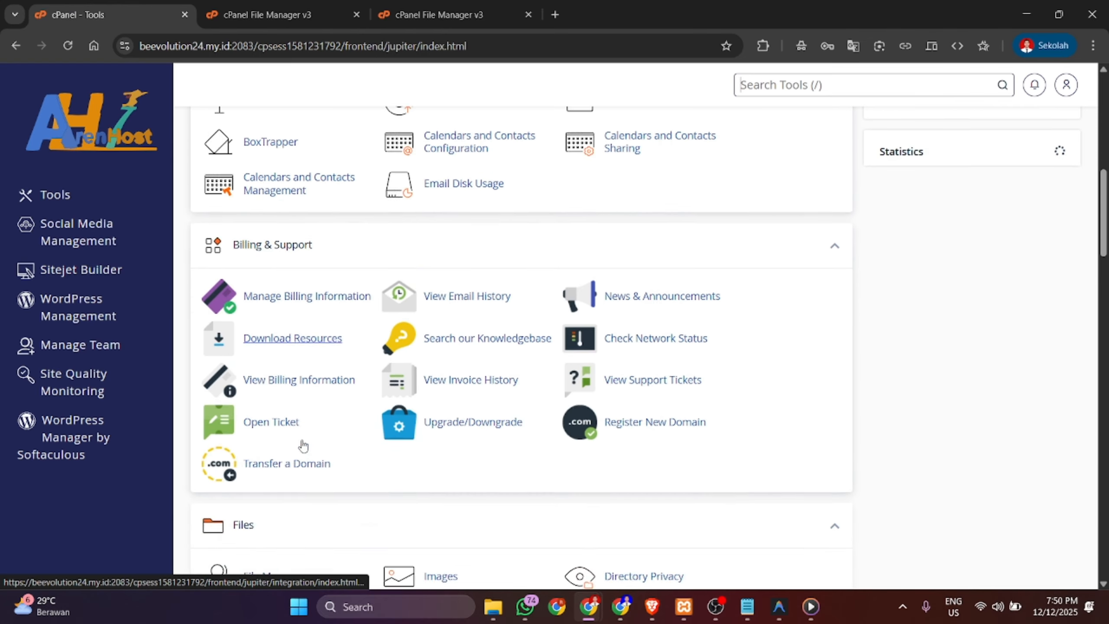
scroll(302, 439, down, 1)
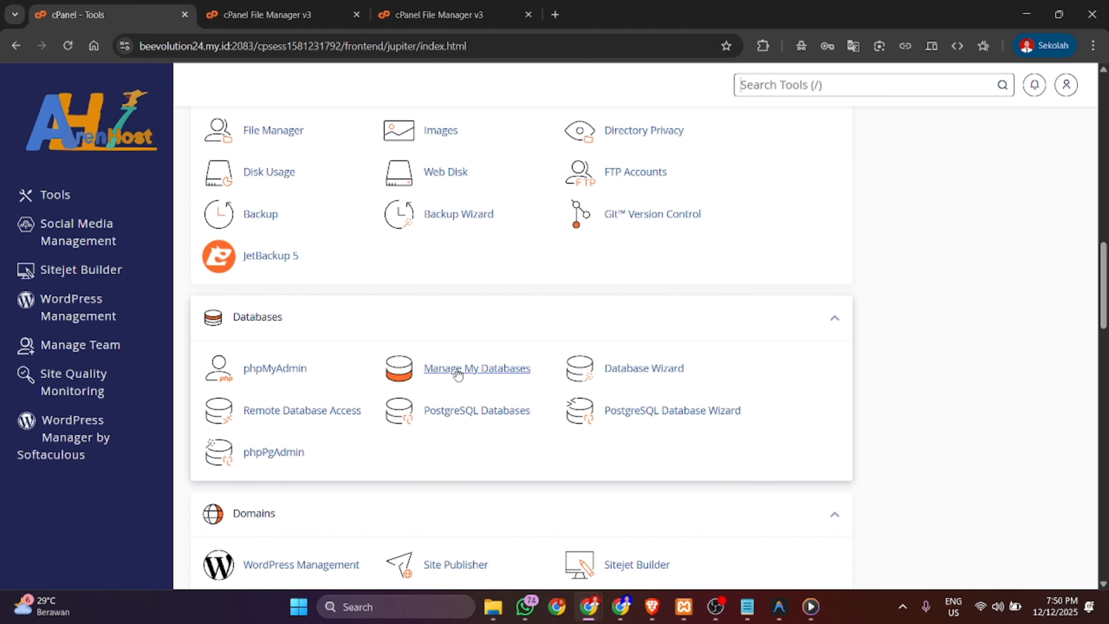
click(518, 375)
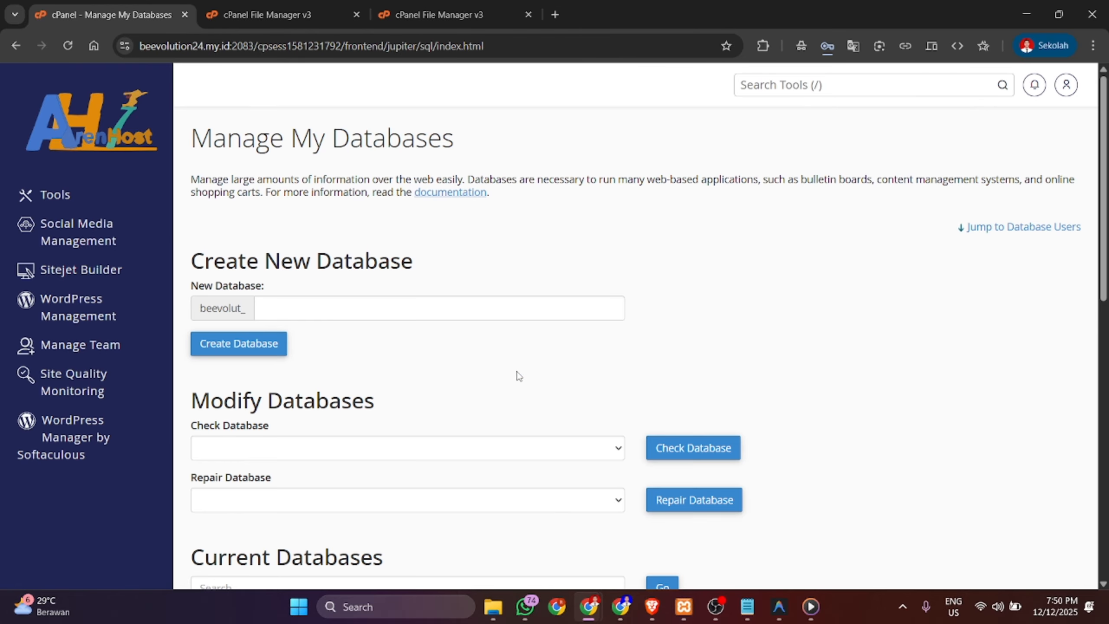
scroll(518, 376, down, 1)
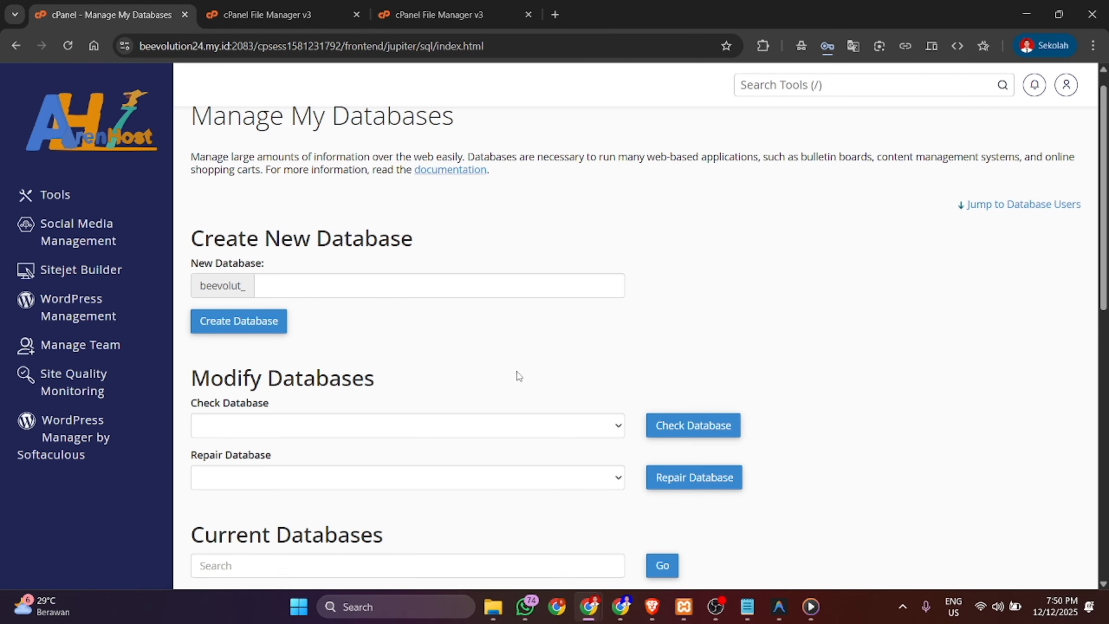
click(288, 285)
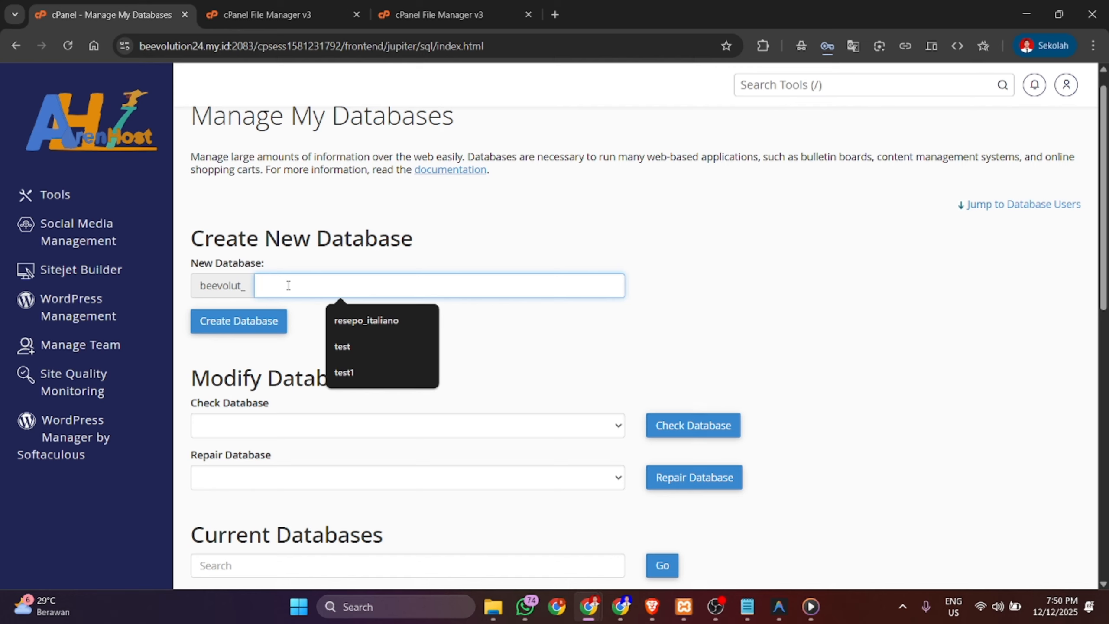
click(340, 316)
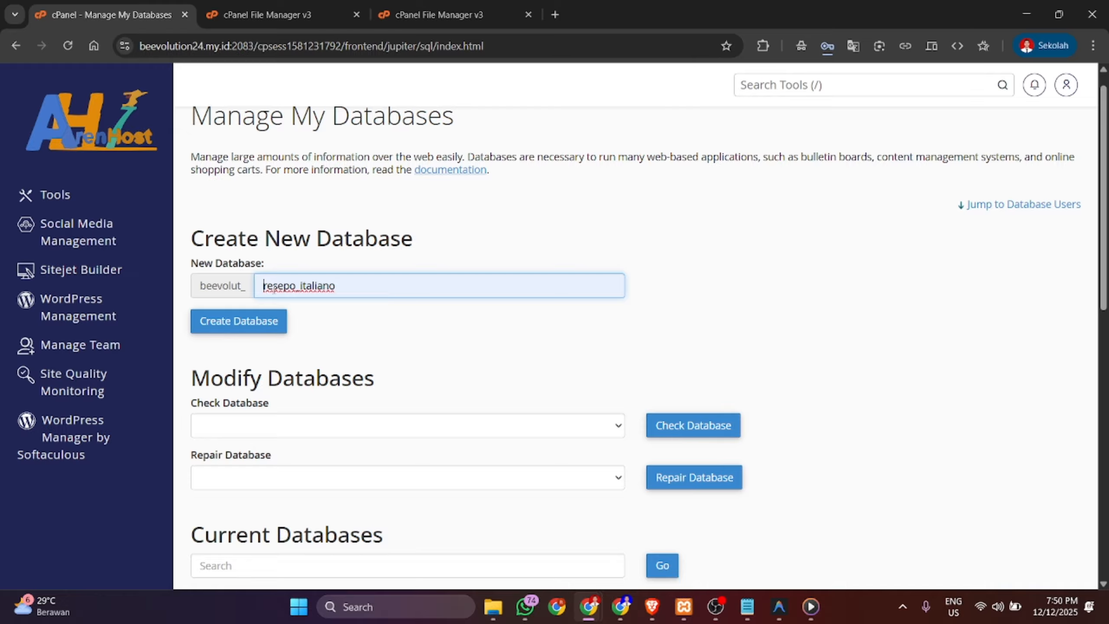
drag(369, 287, 269, 288)
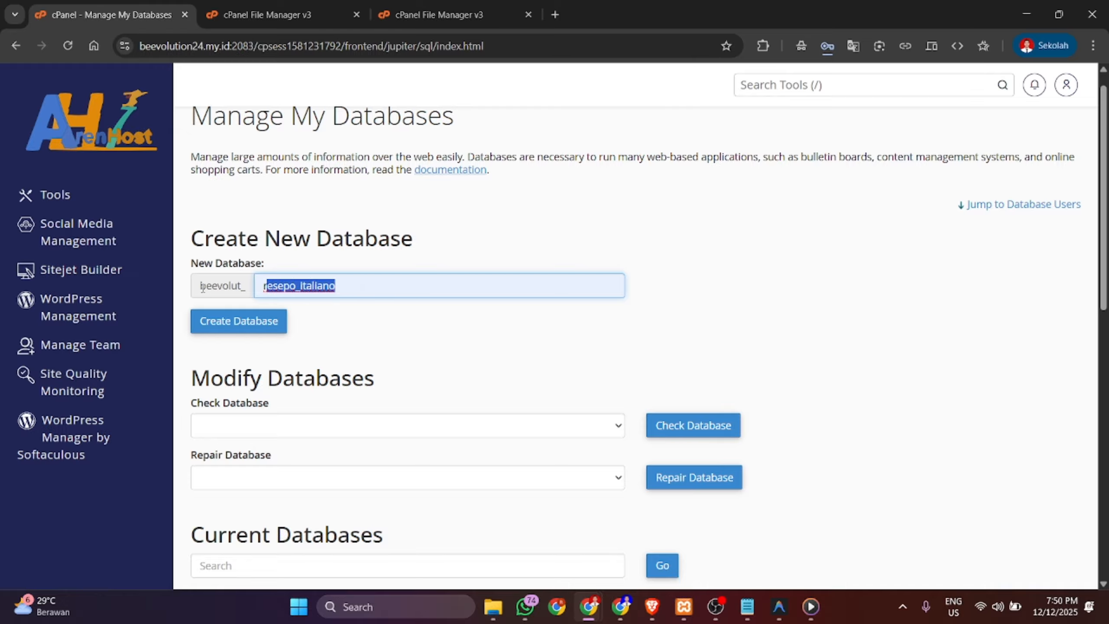
drag(200, 286, 246, 291)
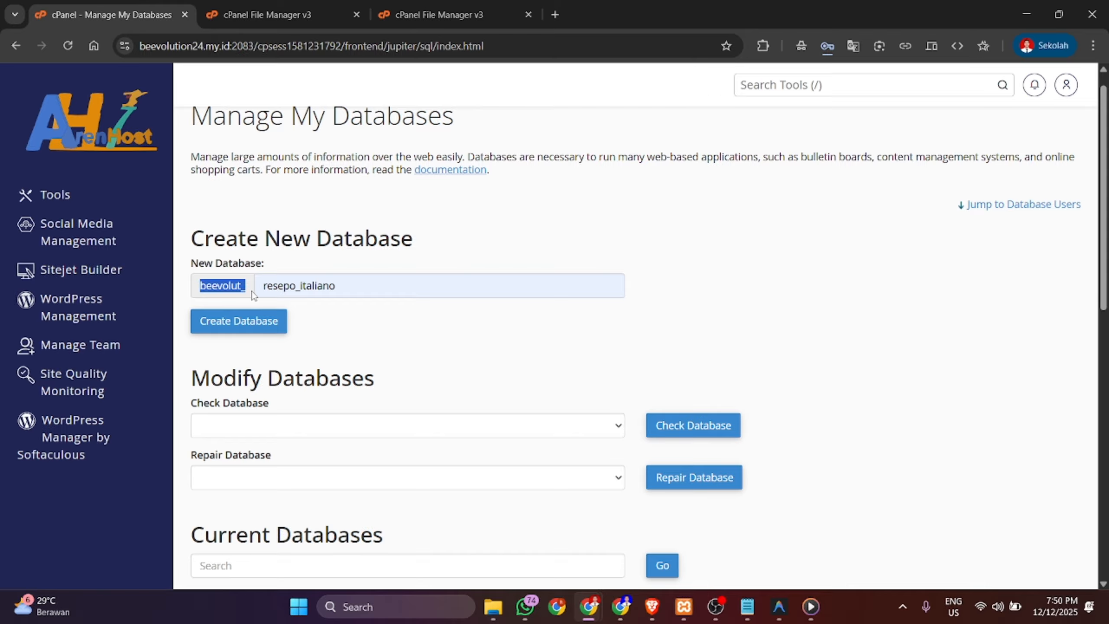
click(255, 327)
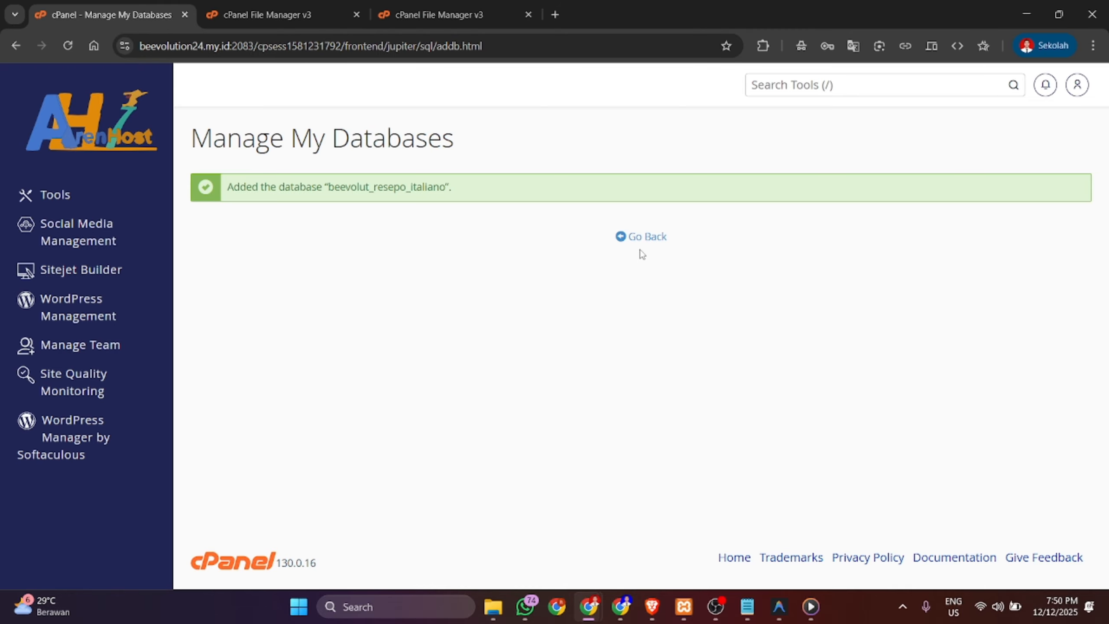
- Go back to Manage My Databases and scroll to the Database Users Add New User form
click(663, 245)
scroll(500, 354, down, 3)
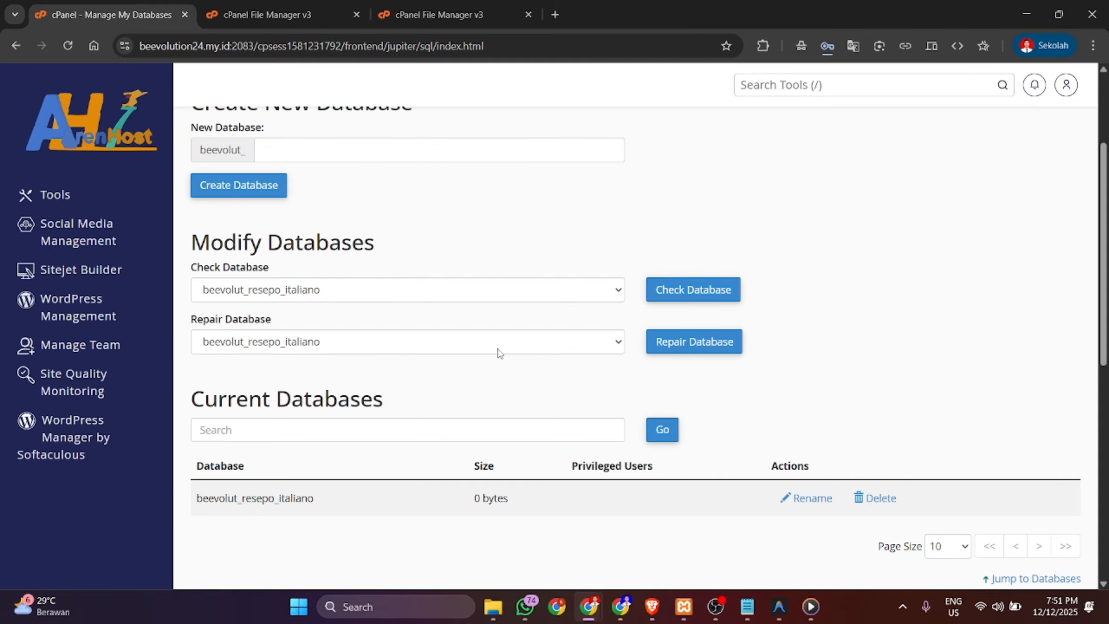
scroll(500, 354, down, 6)
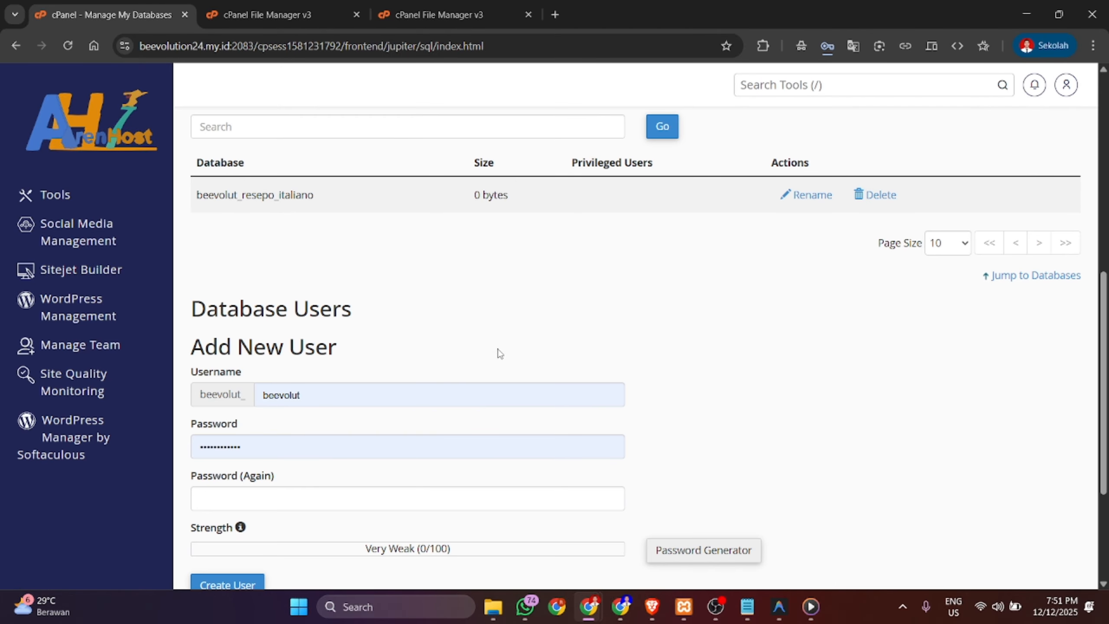
scroll(500, 354, down, 2)
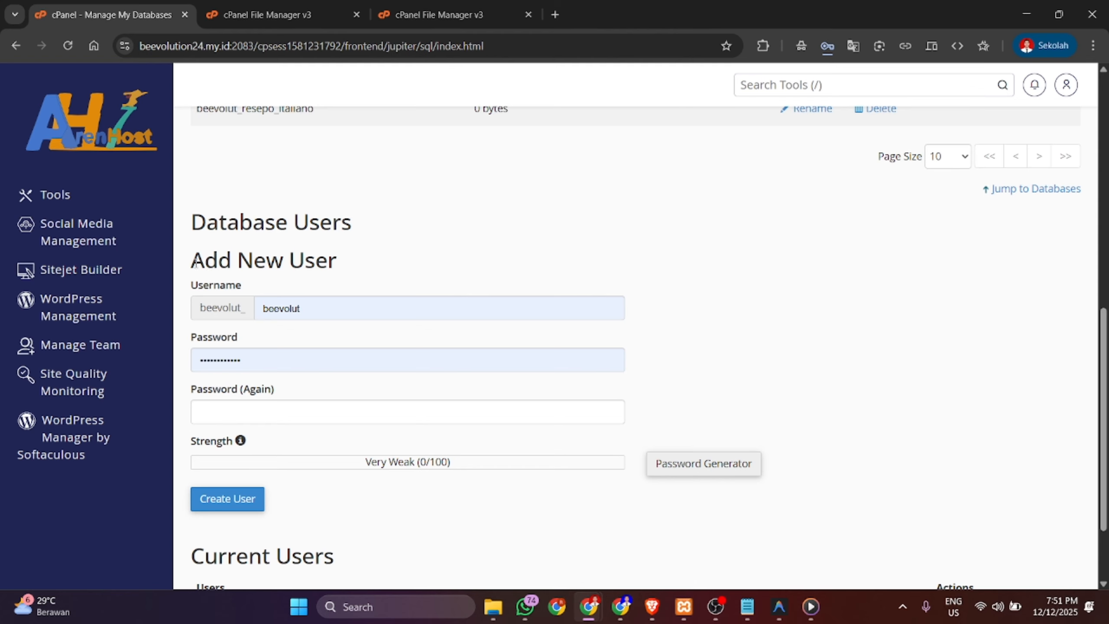
drag(195, 262, 330, 260)
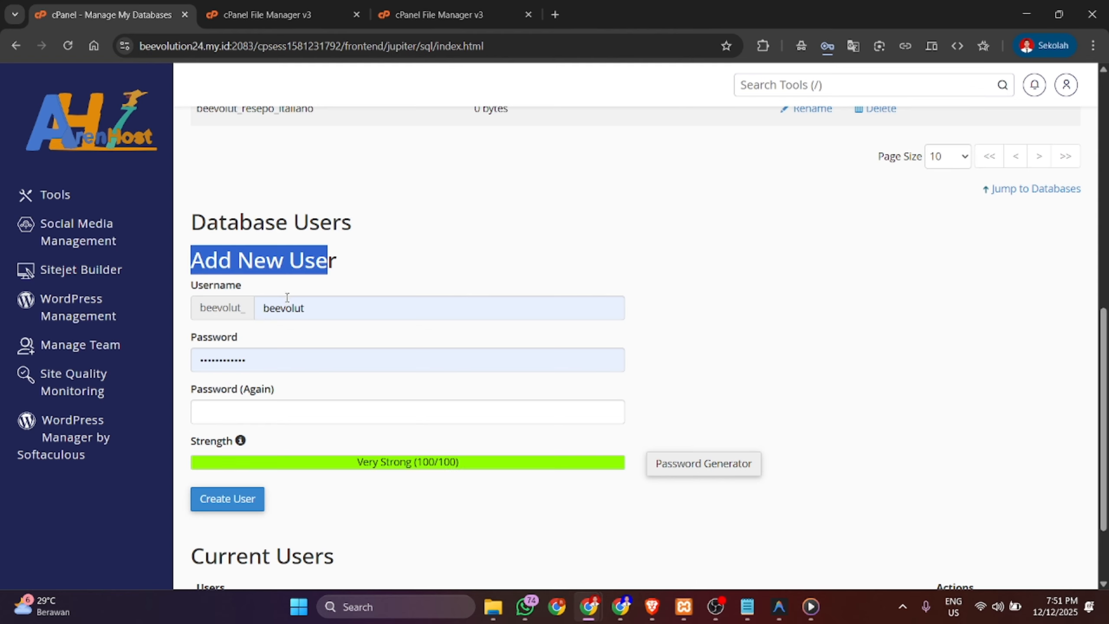
click(345, 269)
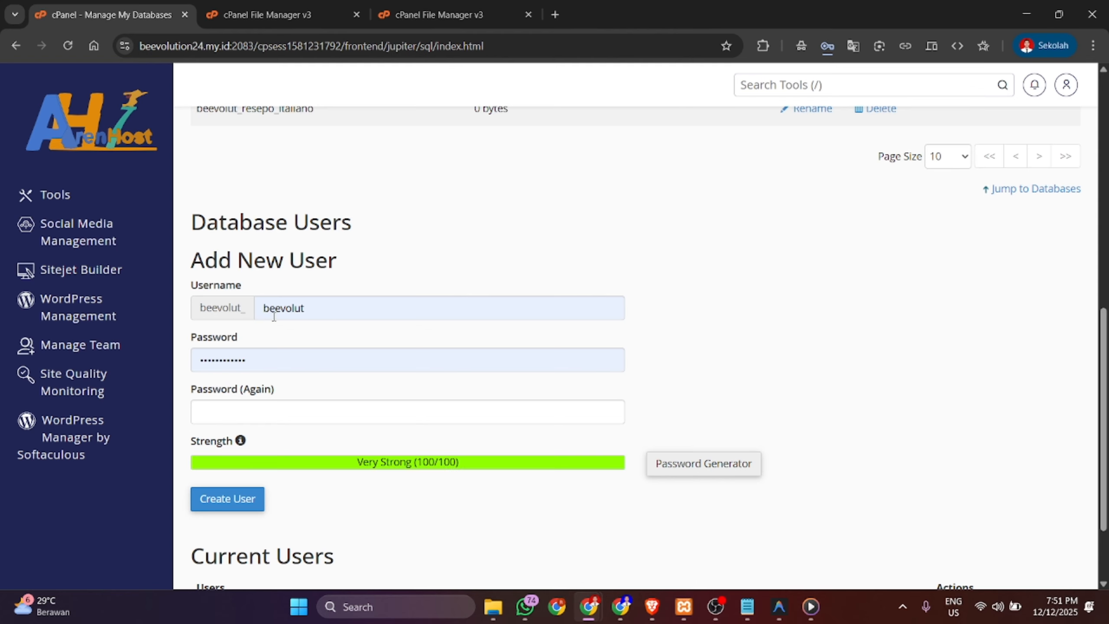
scroll(316, 508, down, 2)
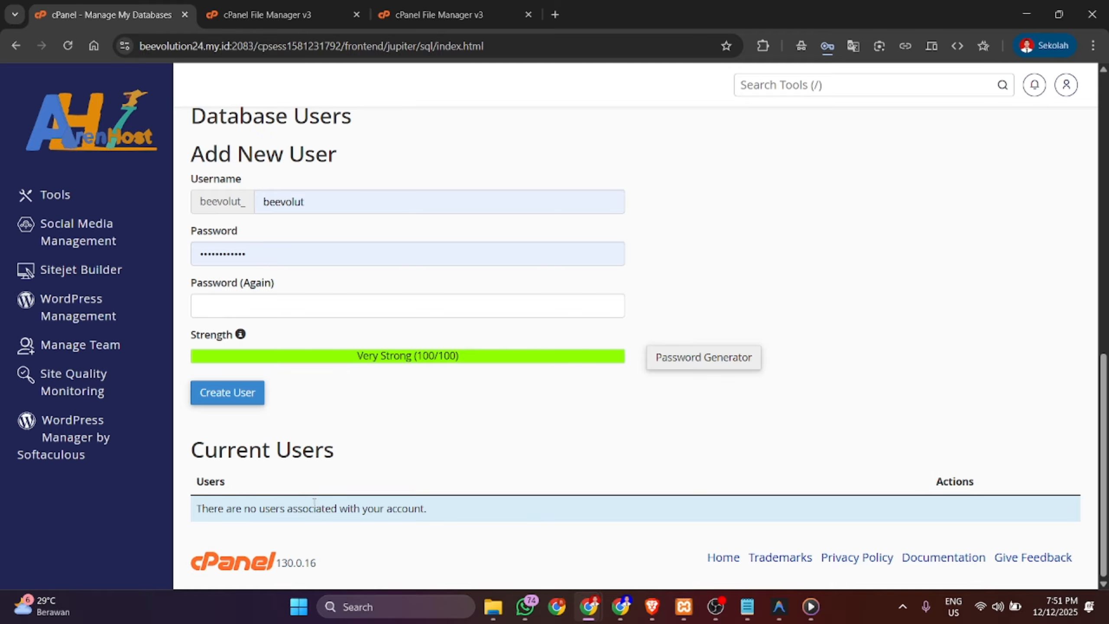
scroll(315, 502, up, 2)
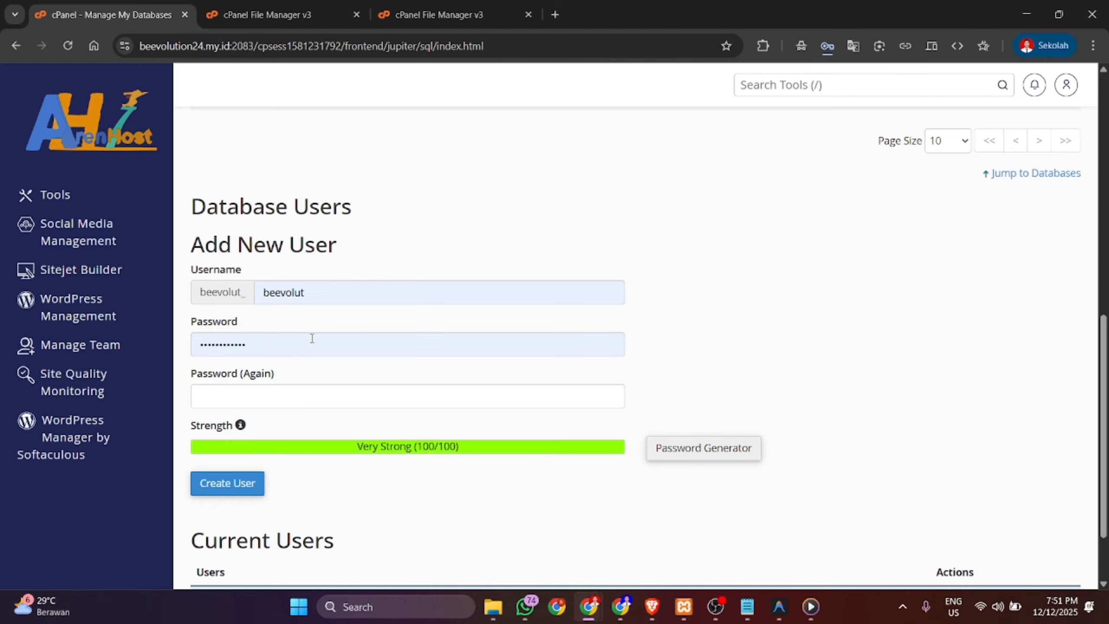
scroll(313, 339, up, 1)
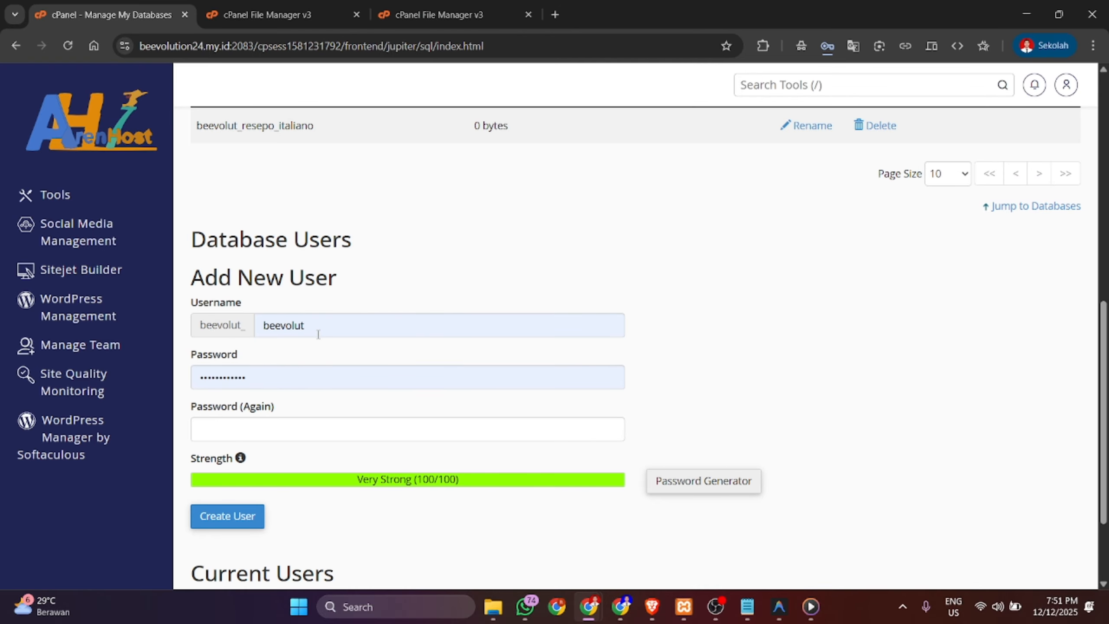
- Enter resepoitaliano as the database username and clear the autofilled password
text(resep)
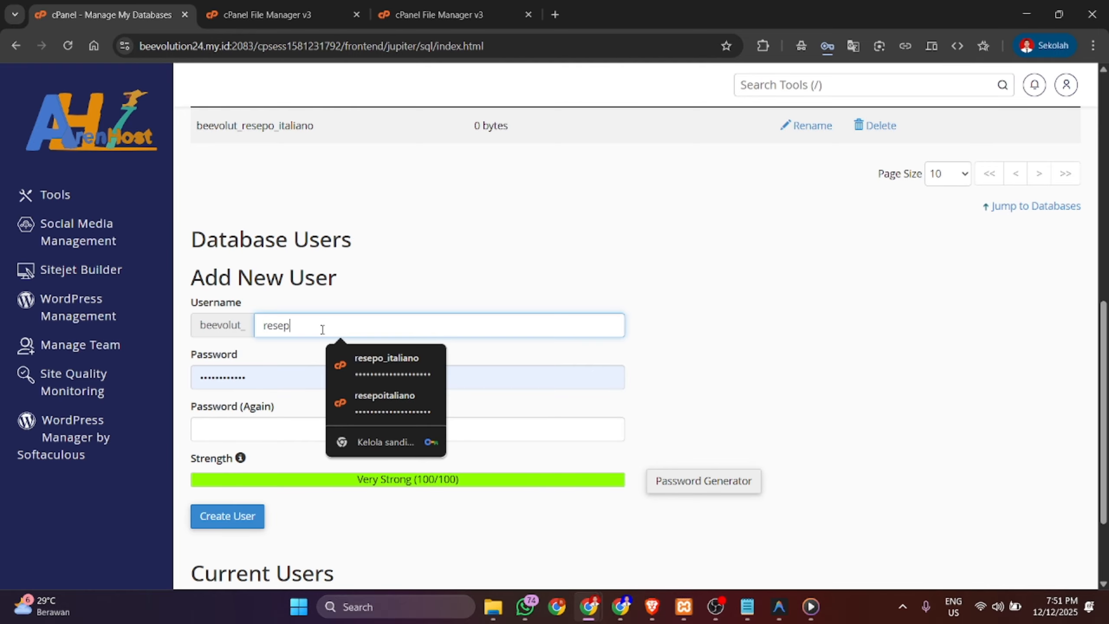
text(oitalio)
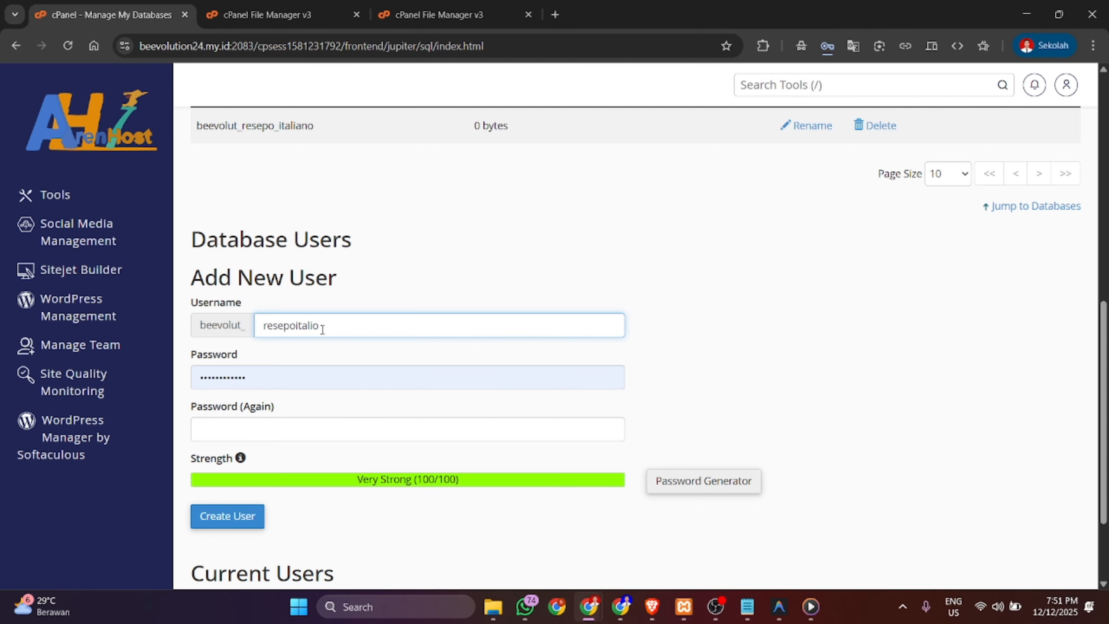
text(n)
key(BackSpace)
key(BackSpace)
text(ano)
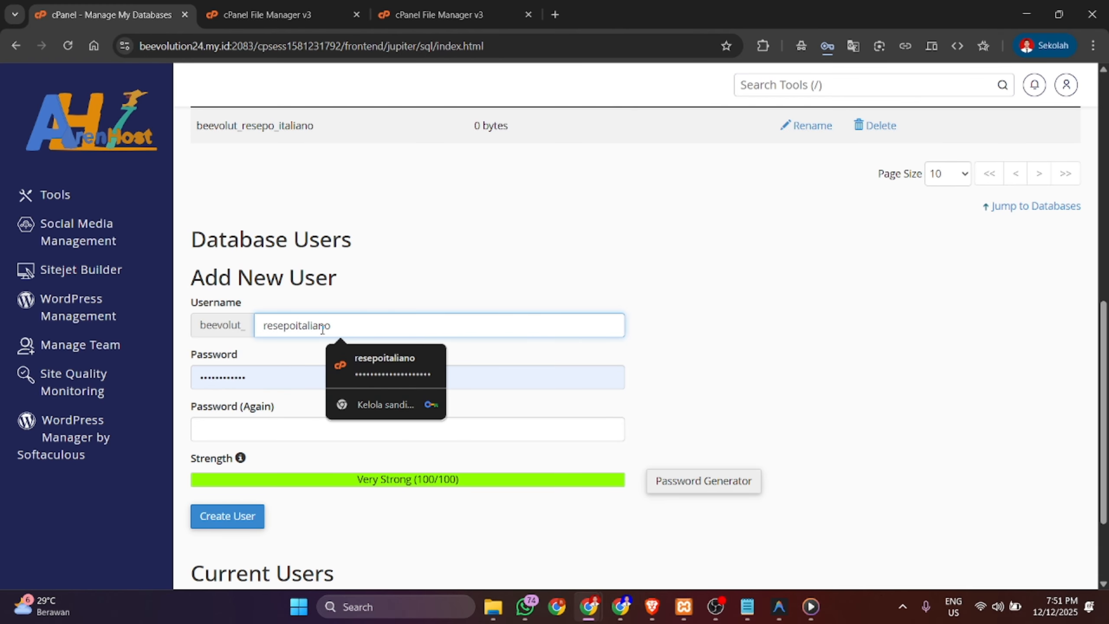
click(294, 380)
key(ctrl+a)
key(BackSpace)
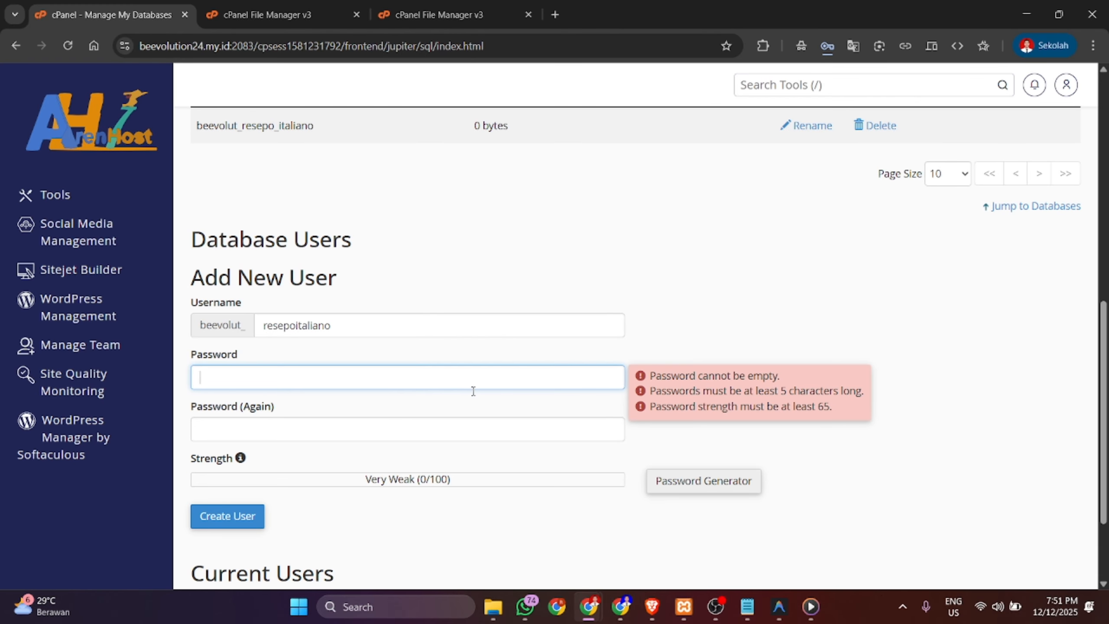
- Paste the password saved in the notes into both password fields and create the user
click(747, 606)
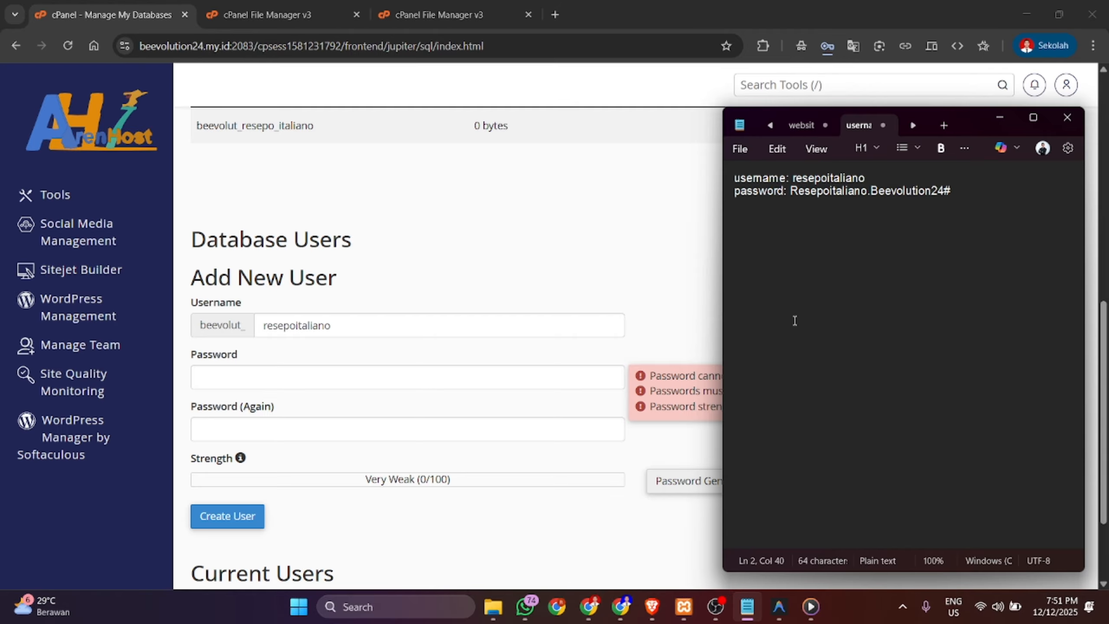
drag(951, 191, 796, 199)
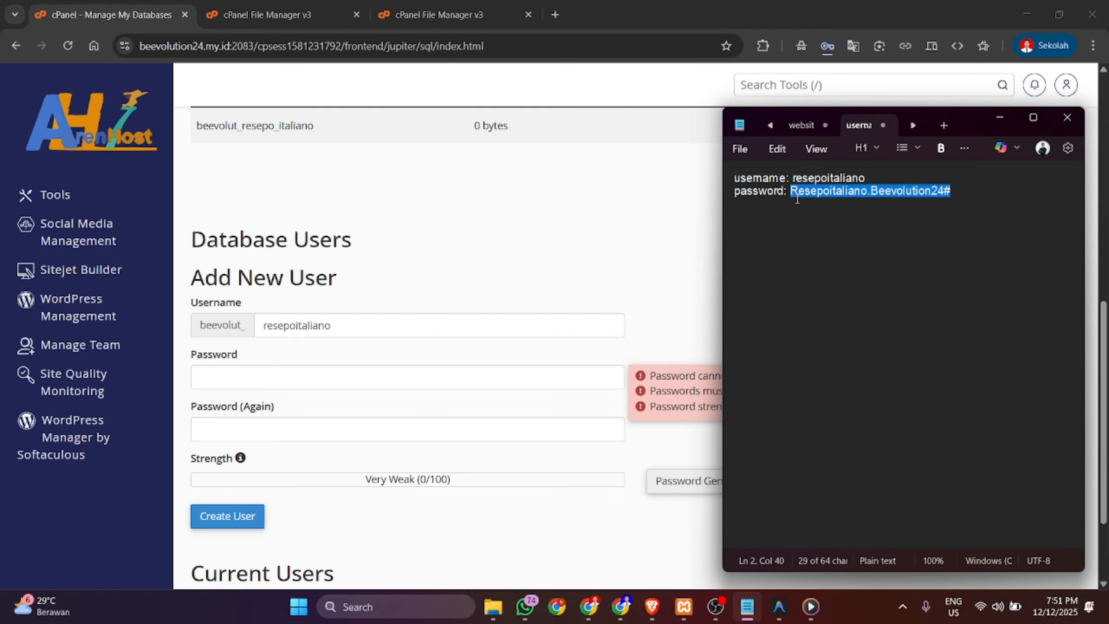
click(579, 386)
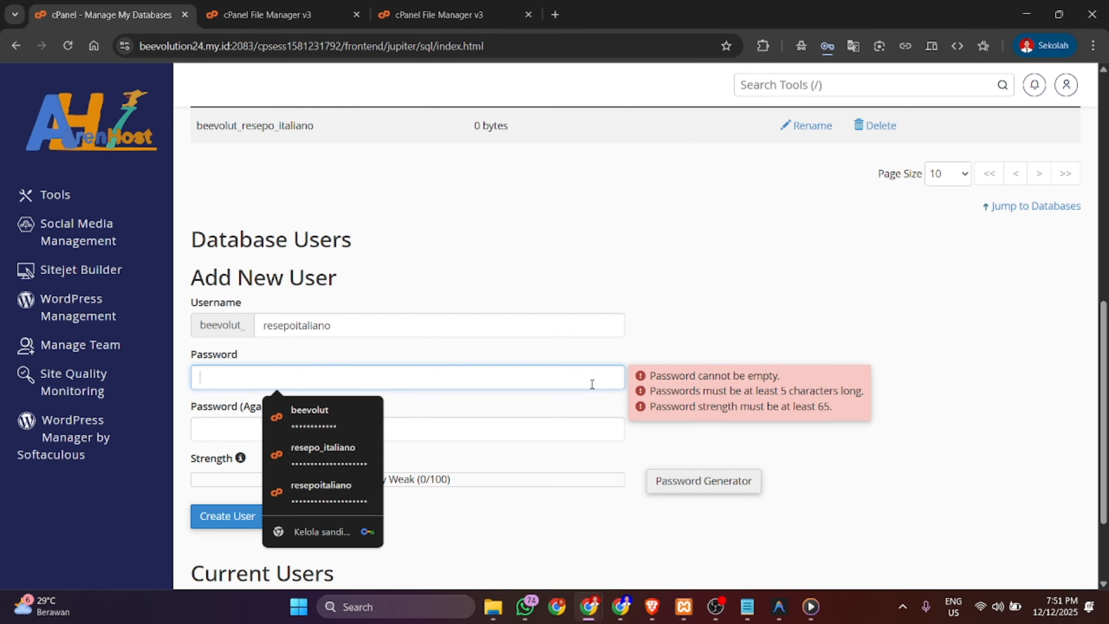
key(ctrl+v)
click(559, 428)
key(ctrl+v)
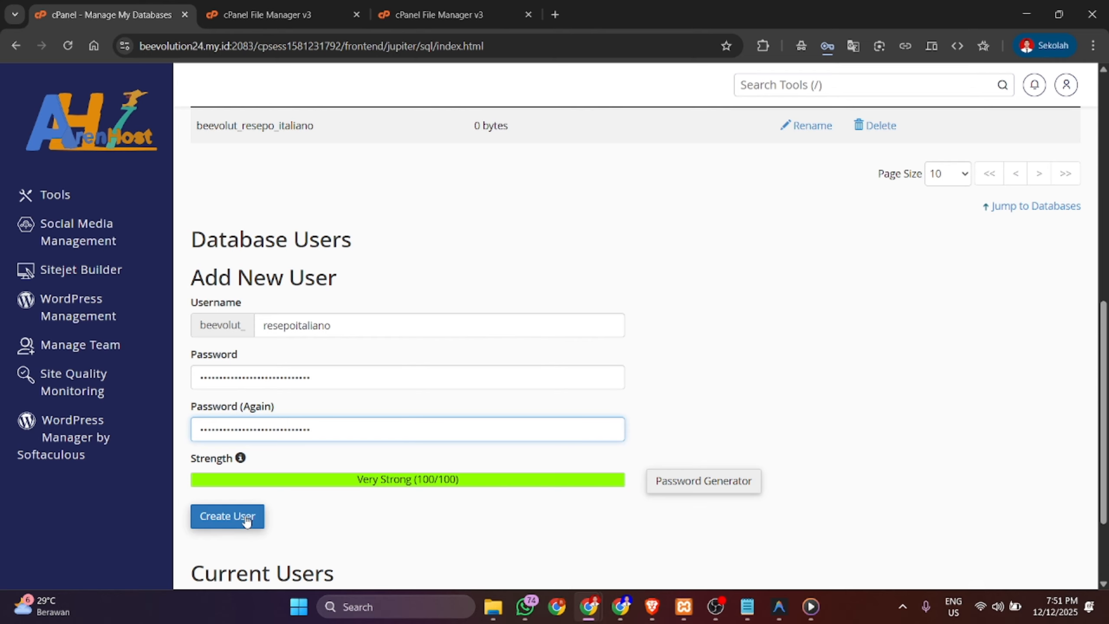
scroll(249, 517, down, 1)
click(227, 481)
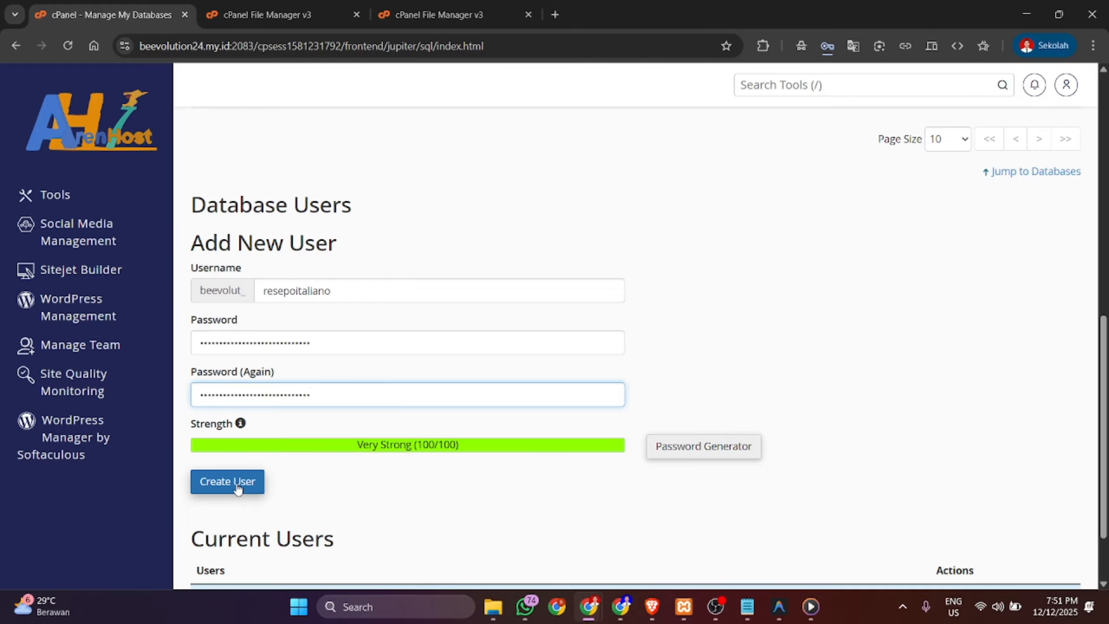
click(238, 489)
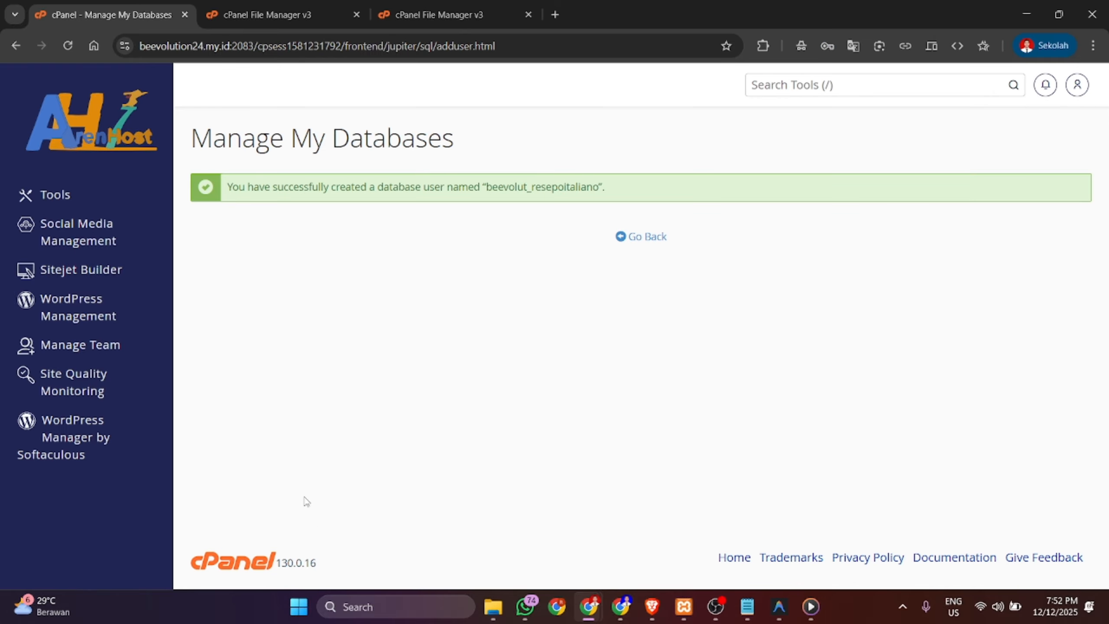
- Under Add User To Database, add beevolut_resepoitaliano to beevolut_resepo_italiano
click(653, 238)
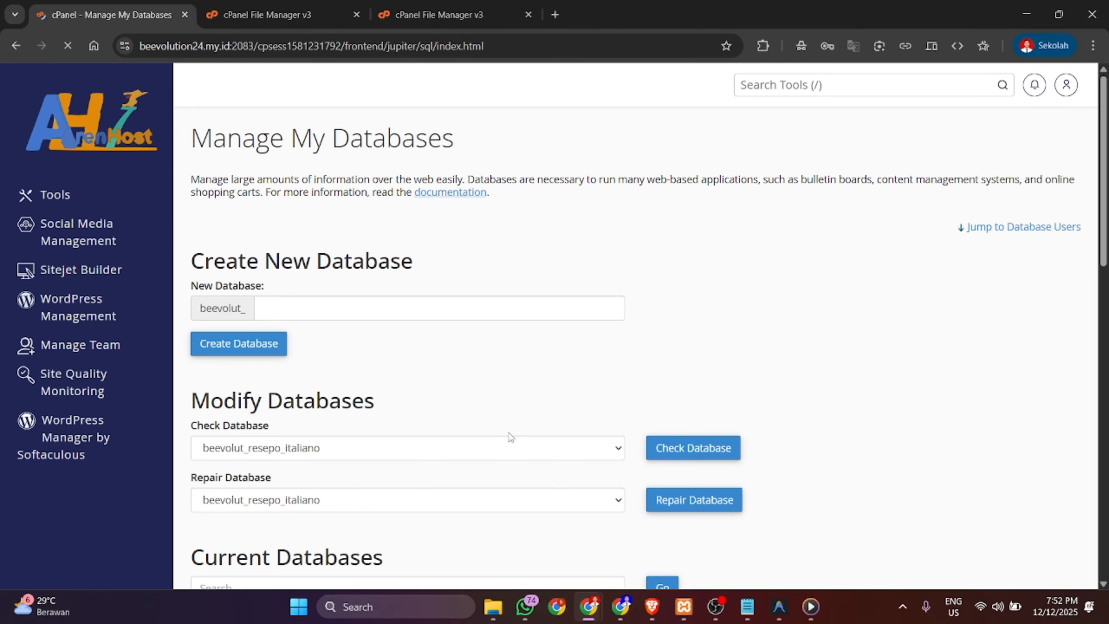
scroll(508, 432, down, 4)
scroll(510, 437, down, 10)
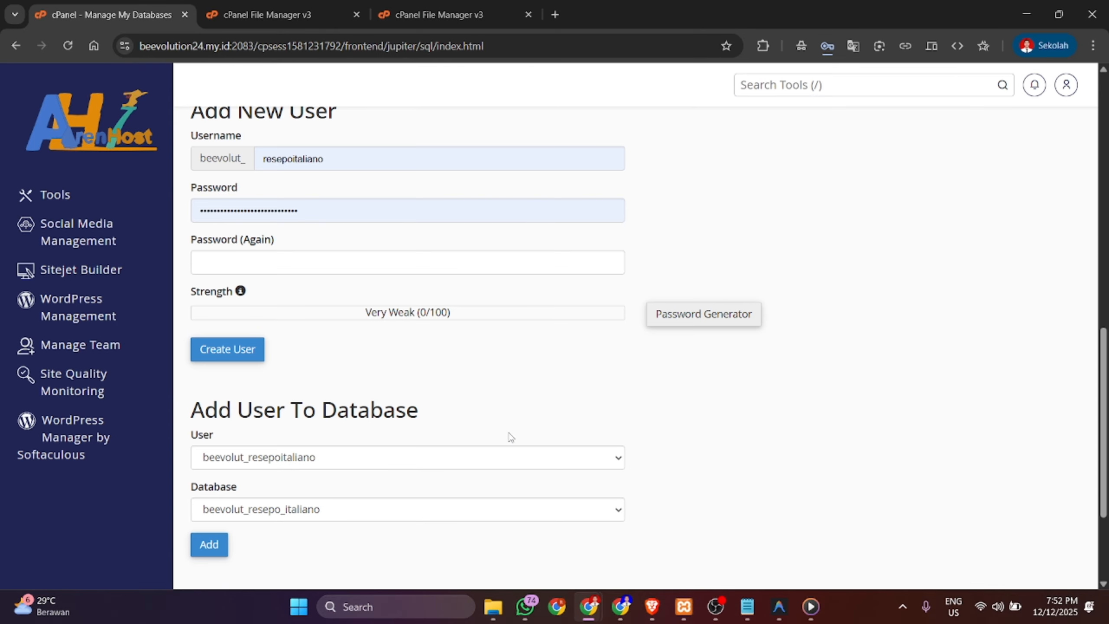
scroll(510, 436, down, 1)
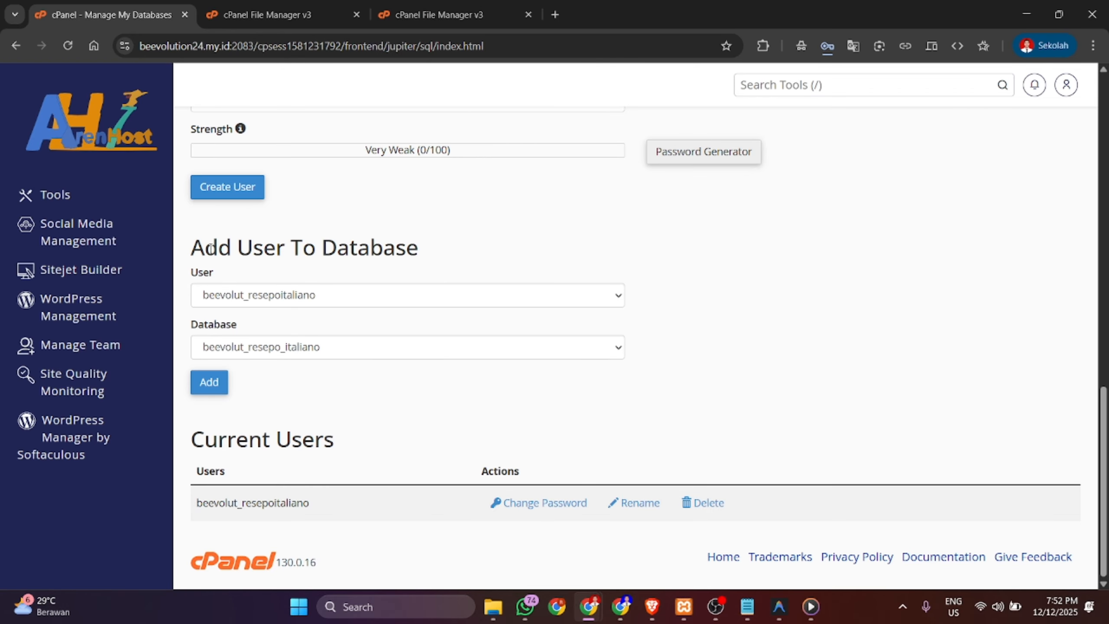
drag(211, 248, 447, 257)
click(315, 392)
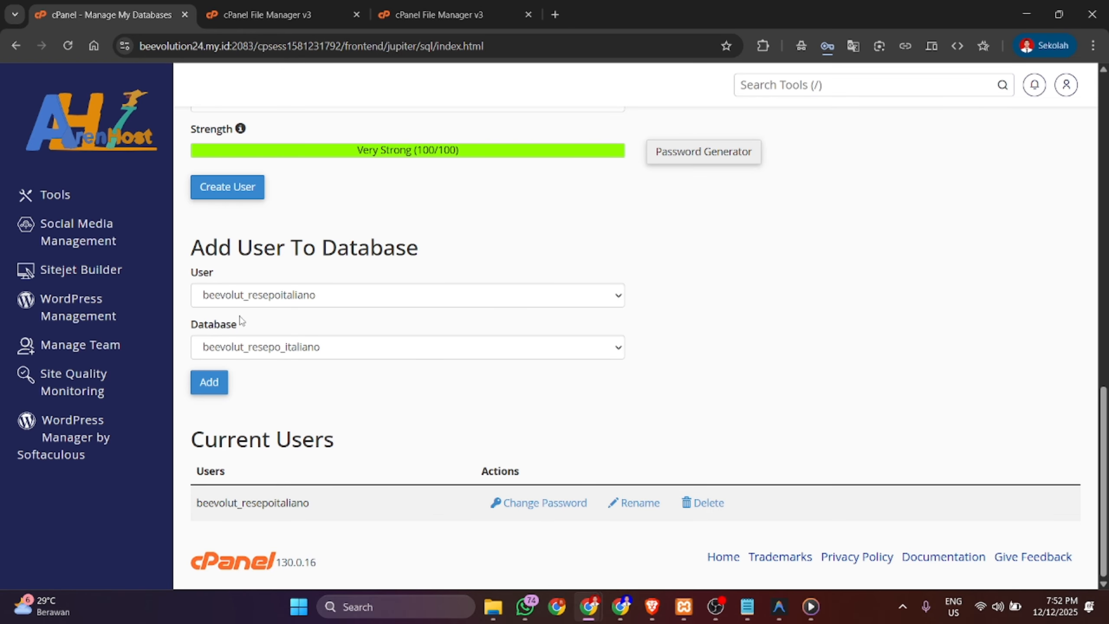
click(230, 298)
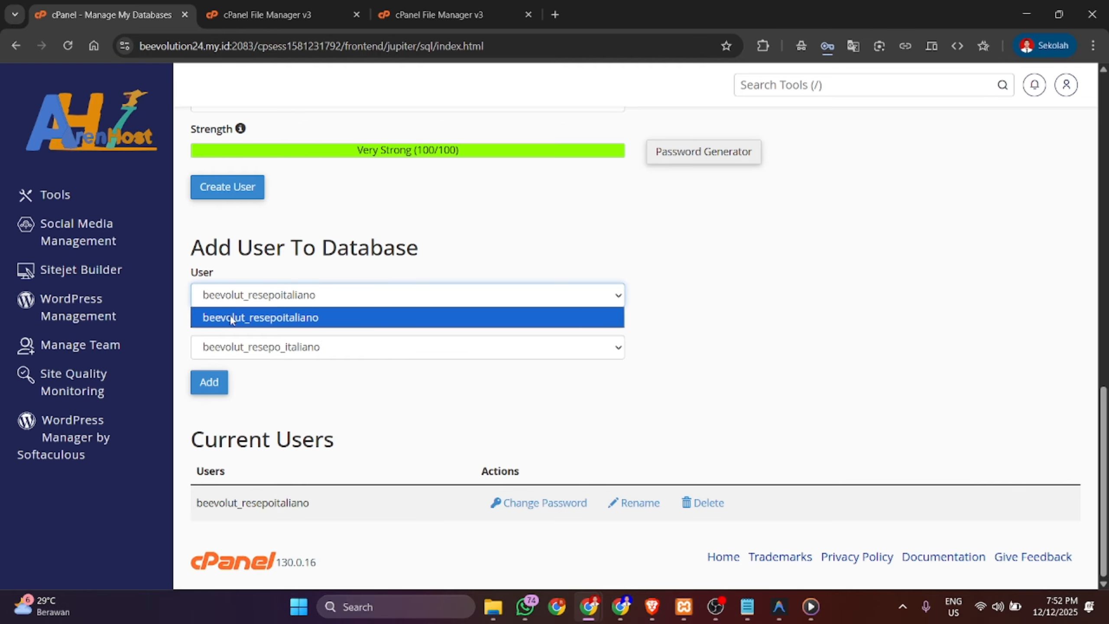
click(289, 319)
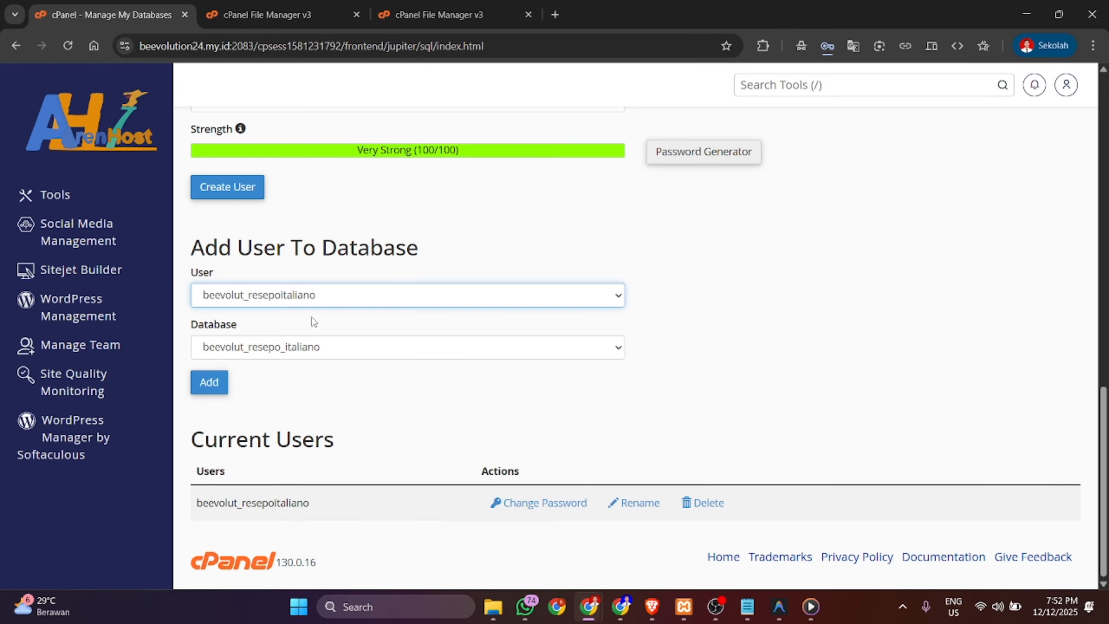
click(221, 354)
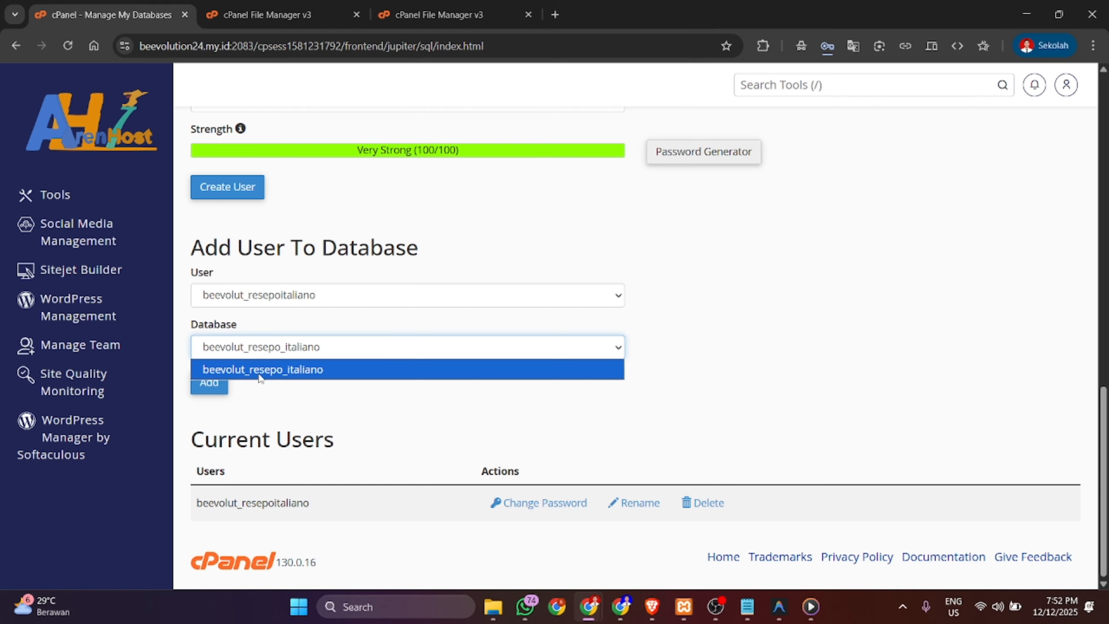
click(294, 378)
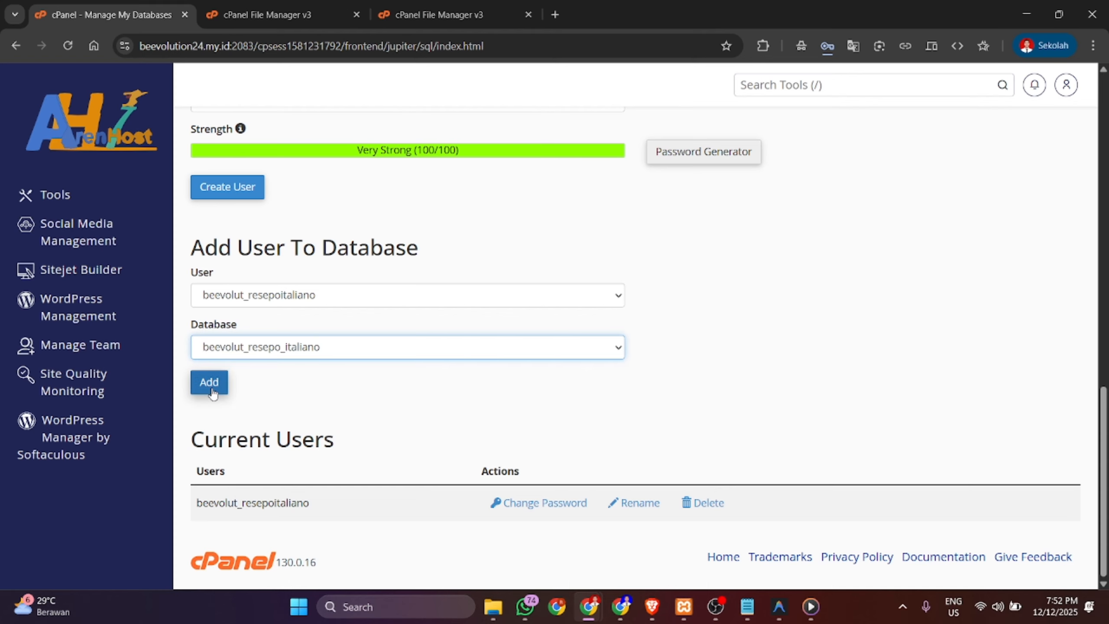
click(209, 382)
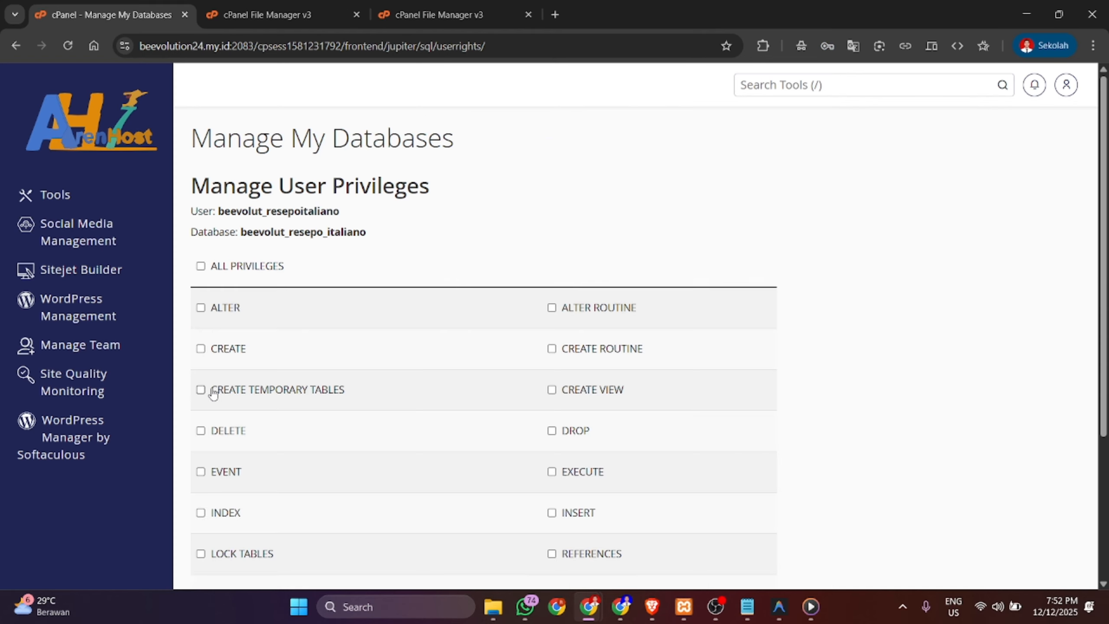
- Tick ALL PRIVILEGES for beevolut_resepoitaliano and save with Make Changes
scroll(213, 393, down, 1)
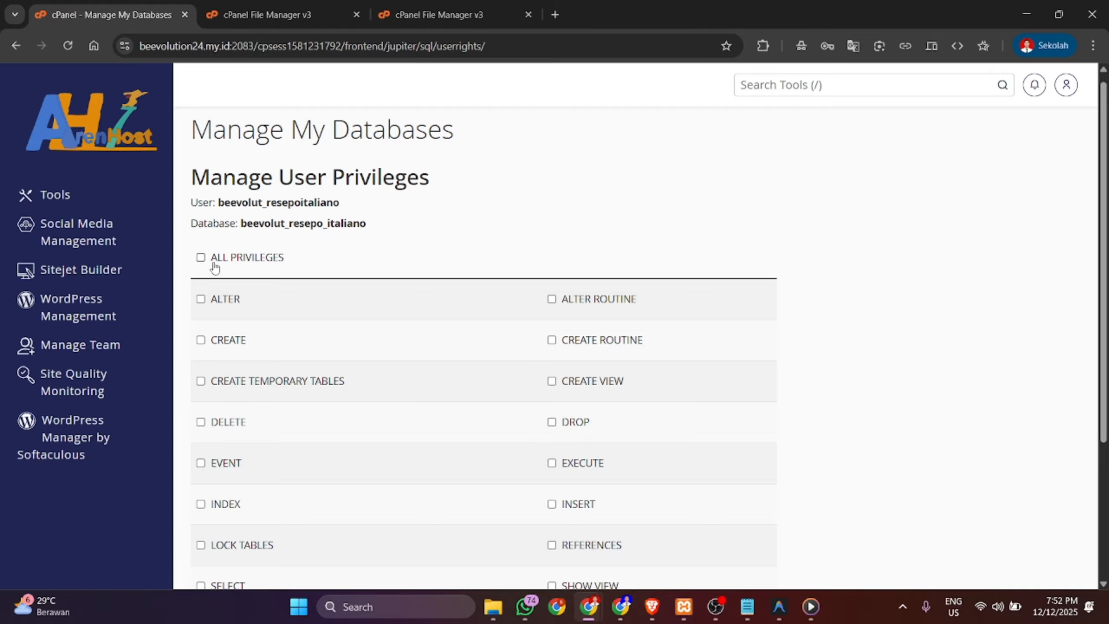
click(200, 258)
scroll(321, 426, down, 4)
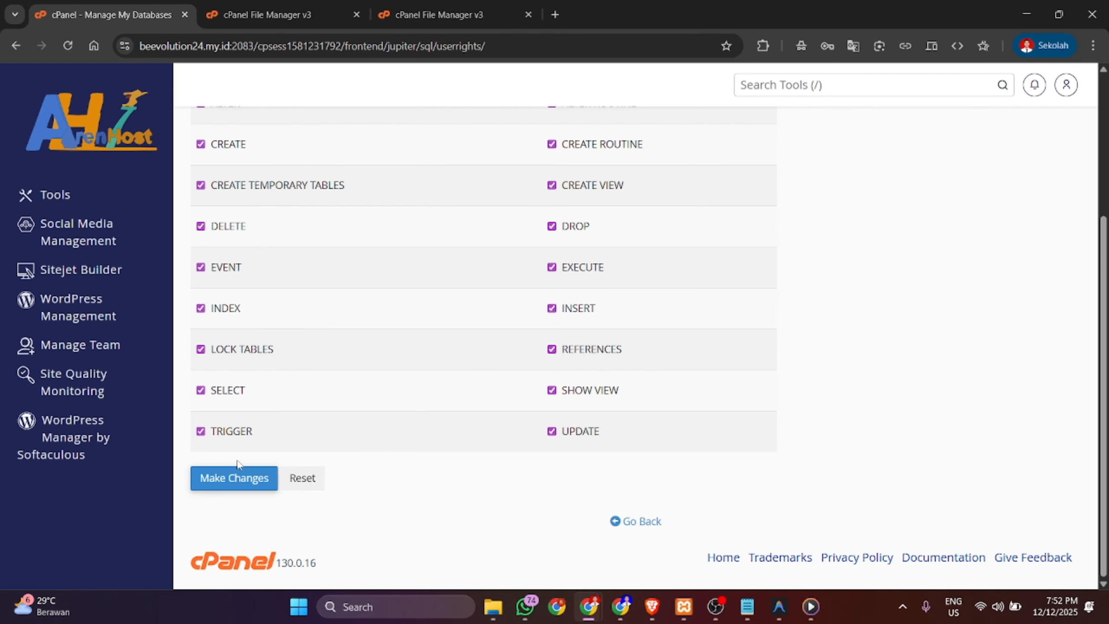
click(218, 482)
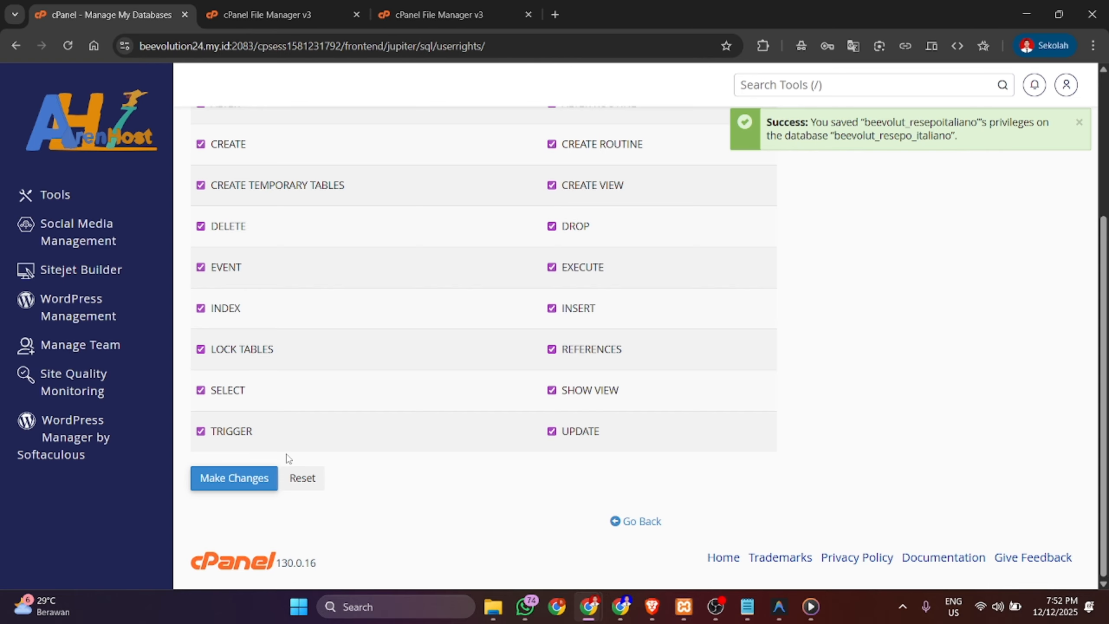
scroll(391, 416, up, 5)
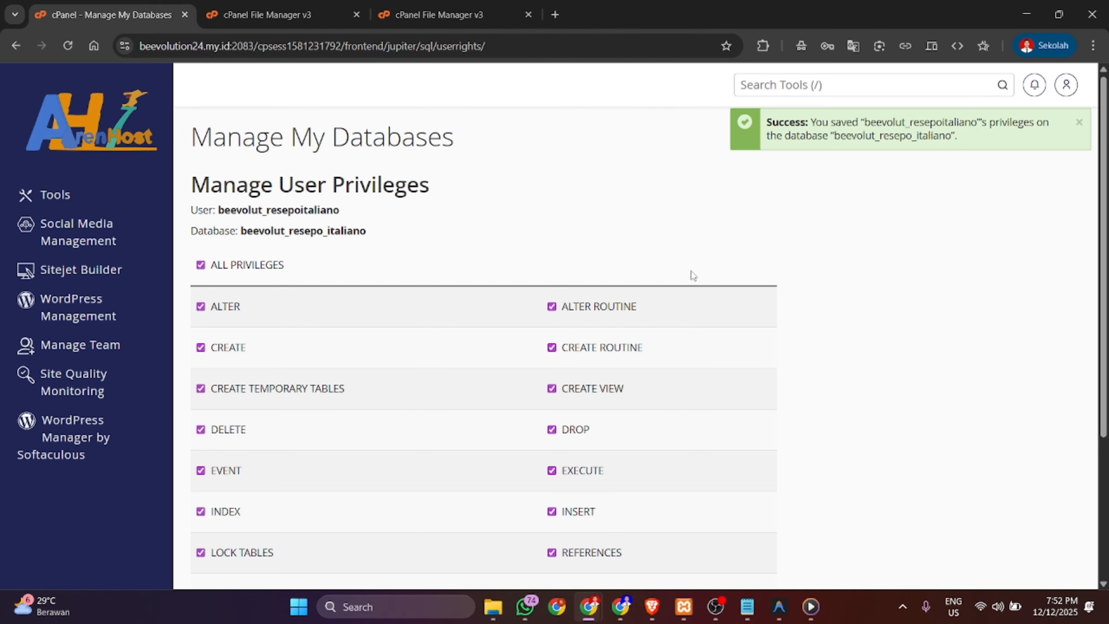
scroll(763, 224, down, 5)
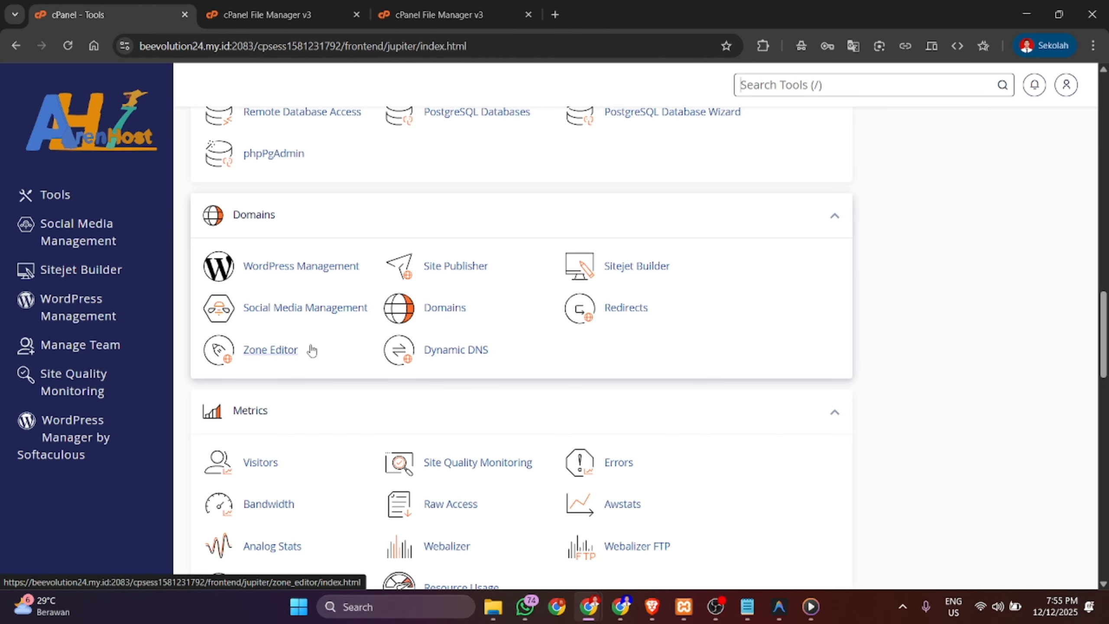
- Open config/database.php in the File Manager's code editor
click(466, 16)
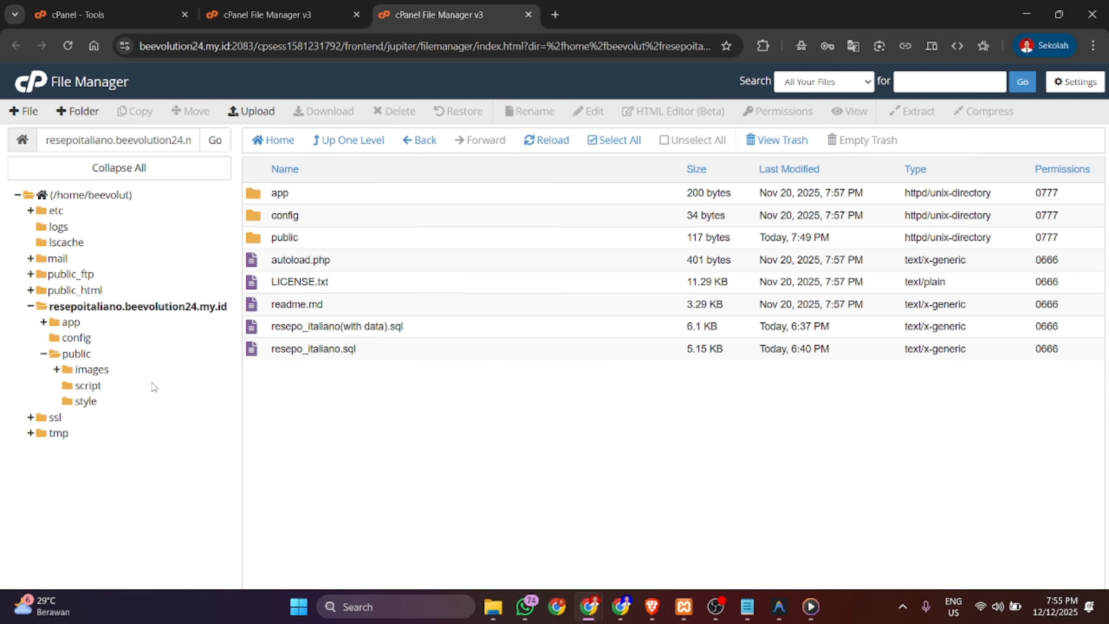
click(74, 339)
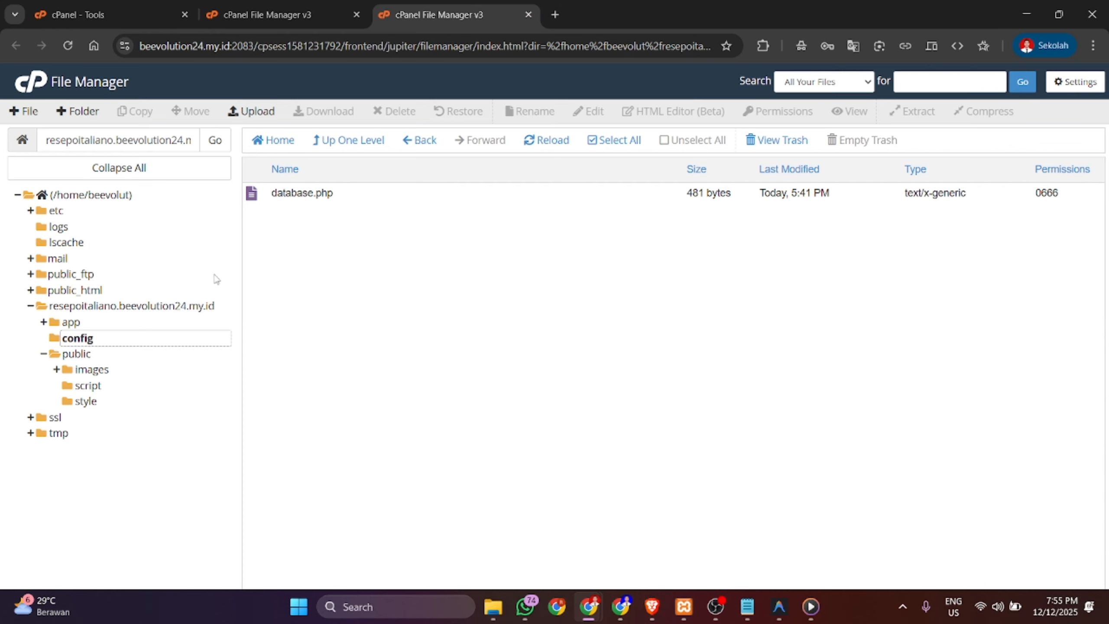
click(347, 197)
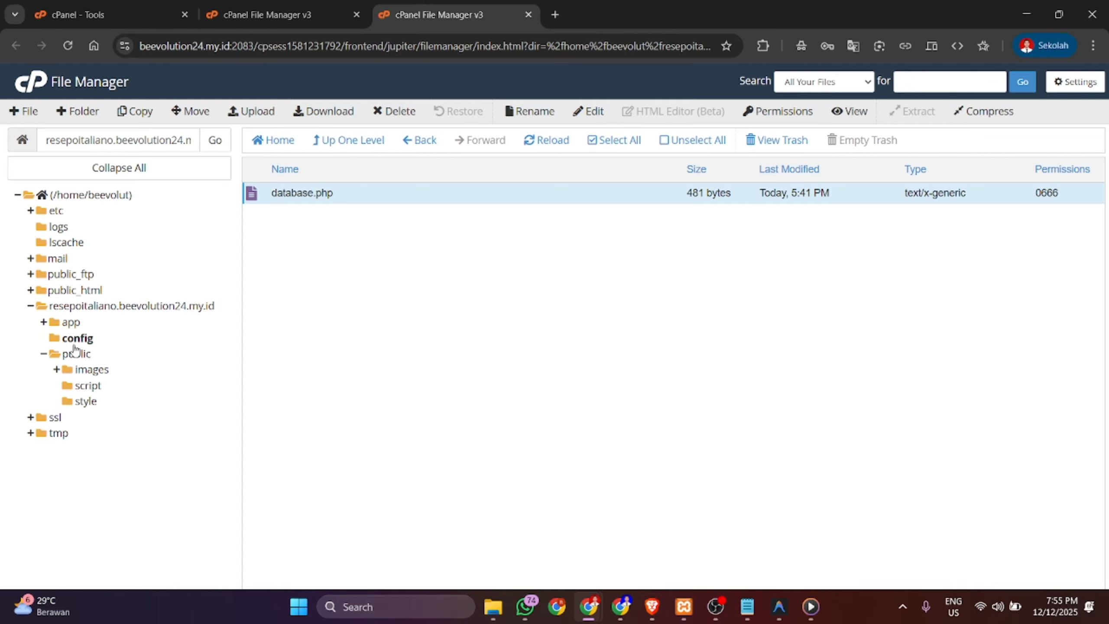
click(589, 111)
click(682, 436)
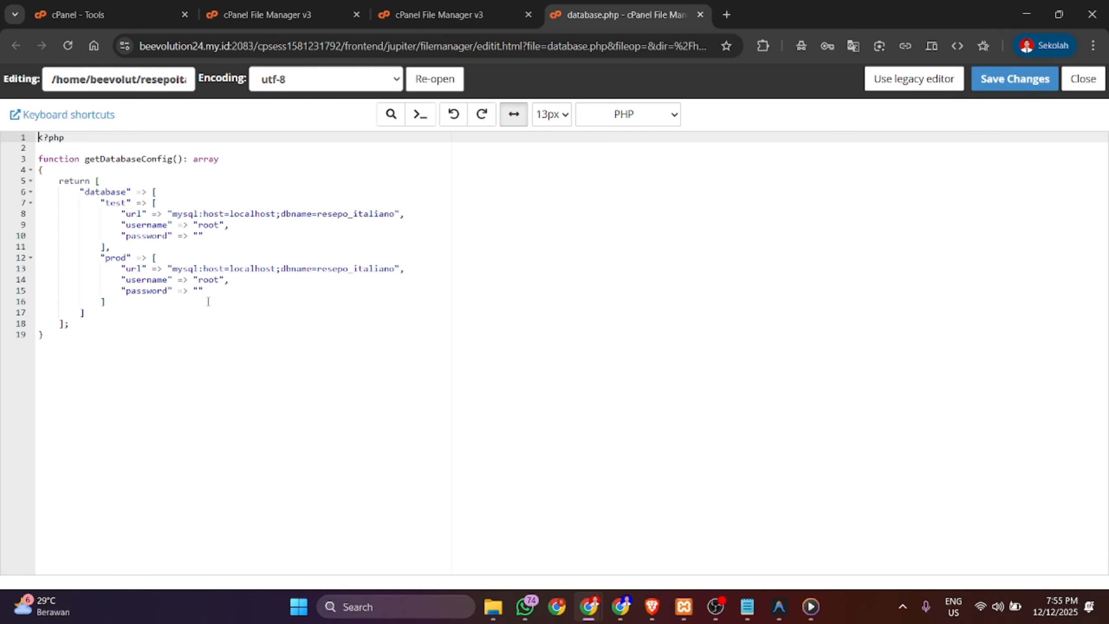
drag(205, 290, 122, 267)
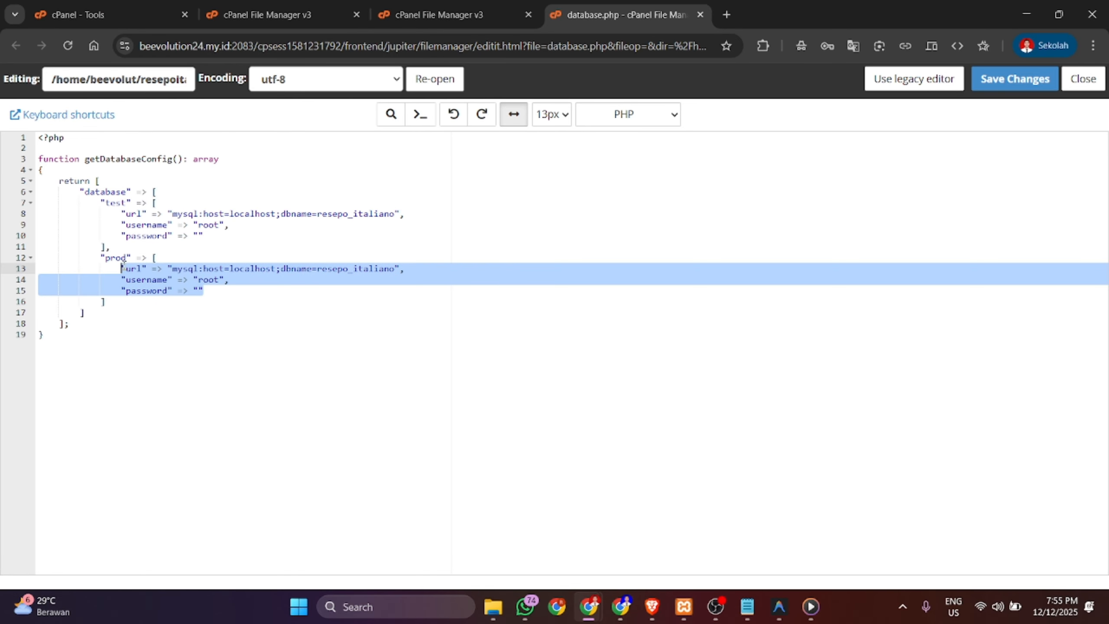
click(150, 287)
drag(103, 203, 122, 268)
click(226, 301)
click(153, 269)
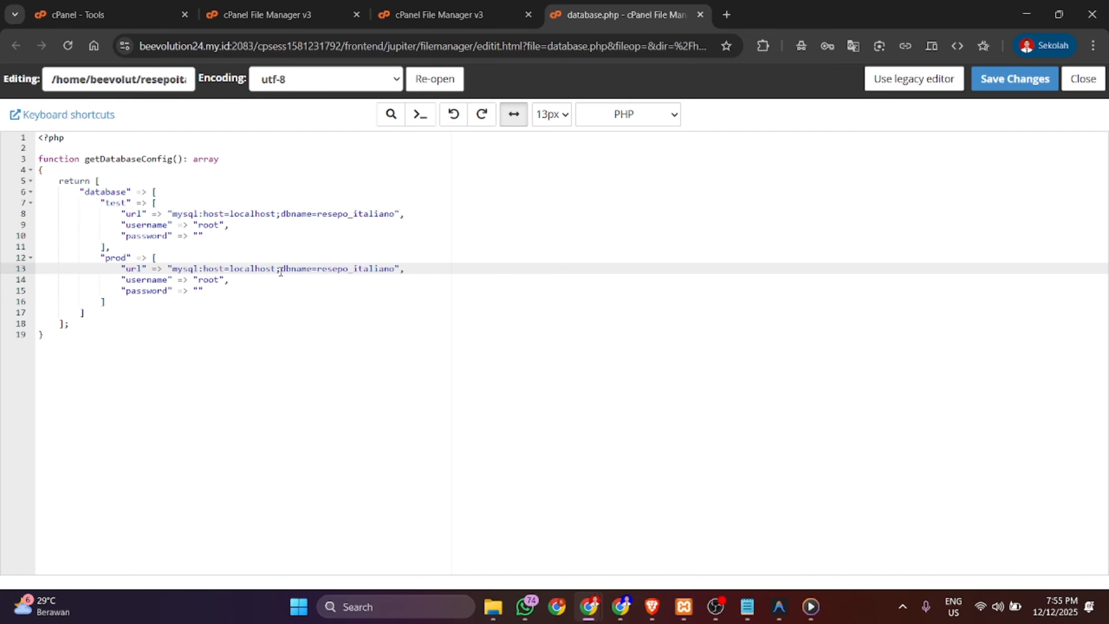
drag(276, 269, 176, 274)
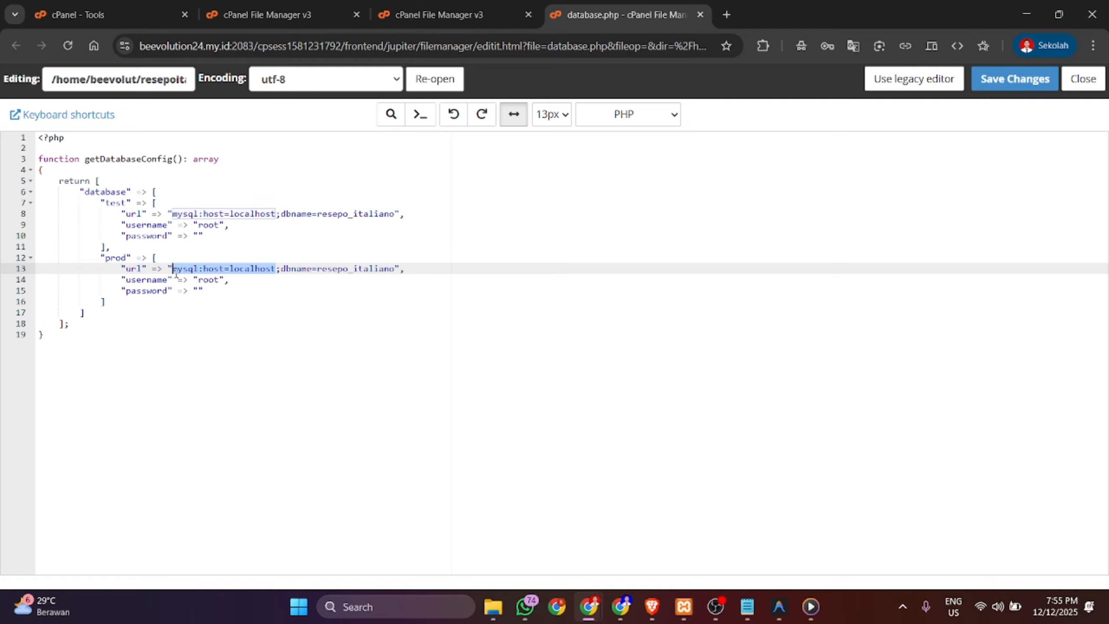
- Check the prod dbname in database.php, then open Manage My Databases from Tools
drag(282, 270, 394, 272)
click(384, 333)
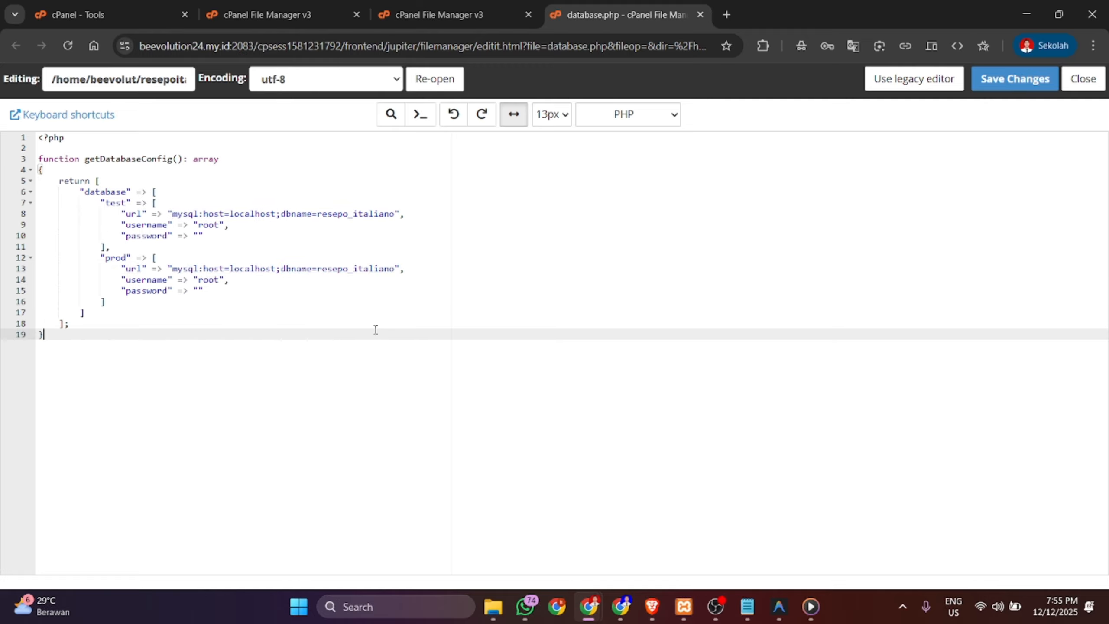
click(135, 13)
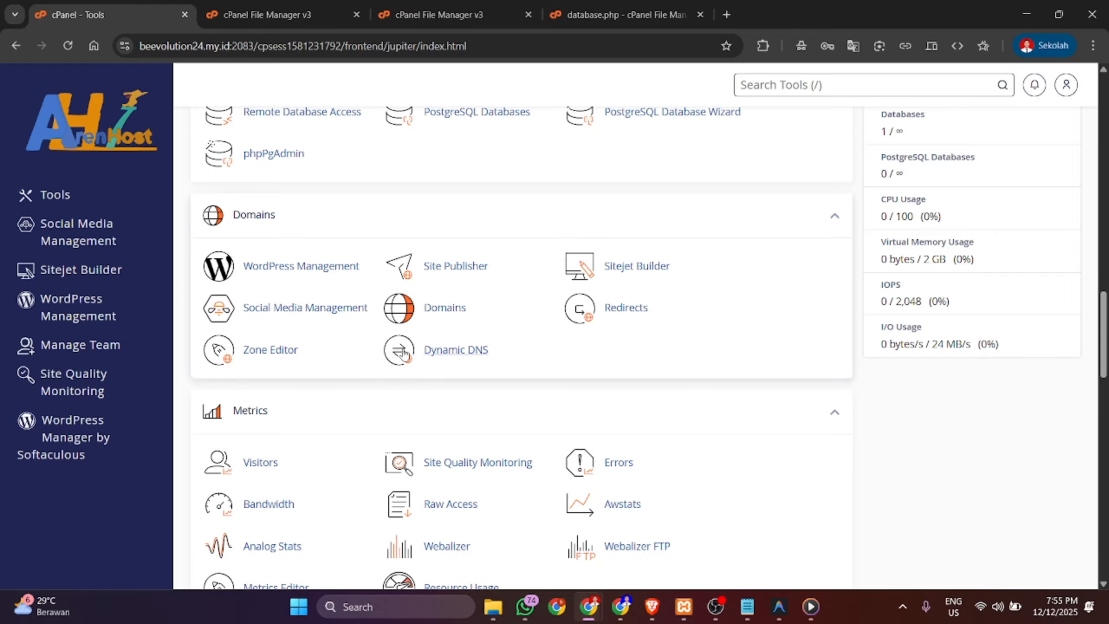
scroll(404, 353, down, 3)
scroll(385, 354, up, 6)
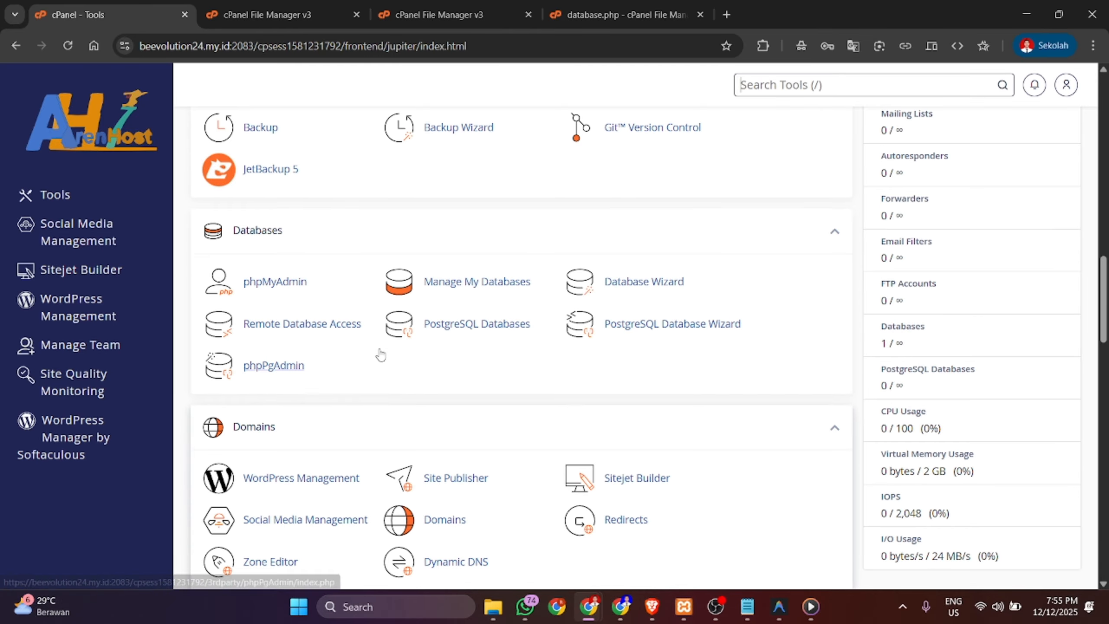
click(458, 293)
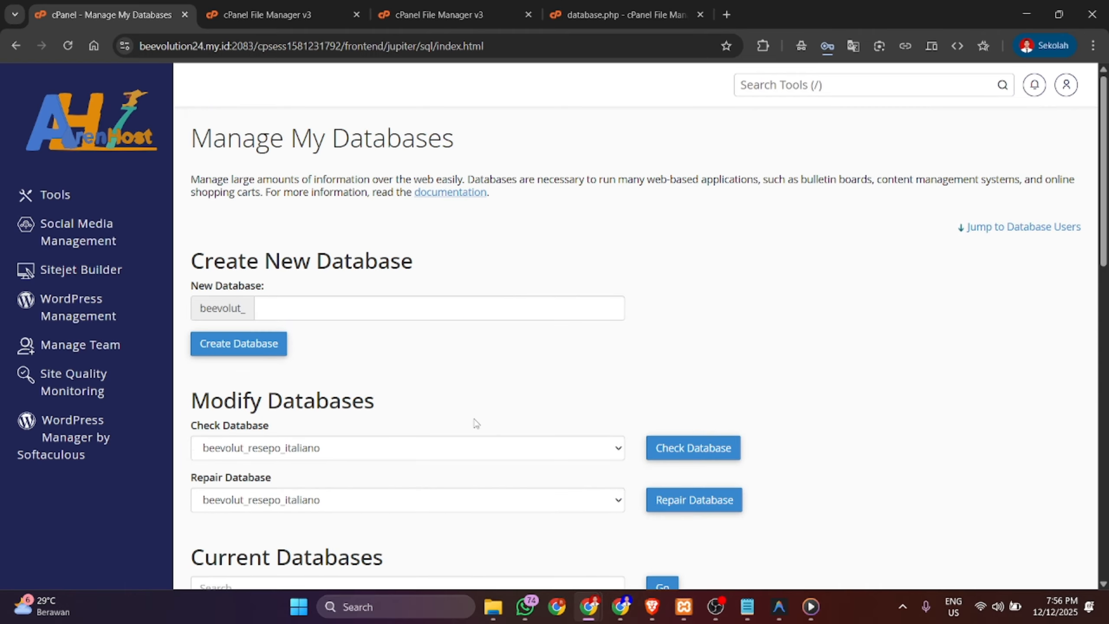
- Select the user name beevolut_resepoitaliano and database name beevolut_resepo_italiano in the listings
scroll(476, 423, down, 10)
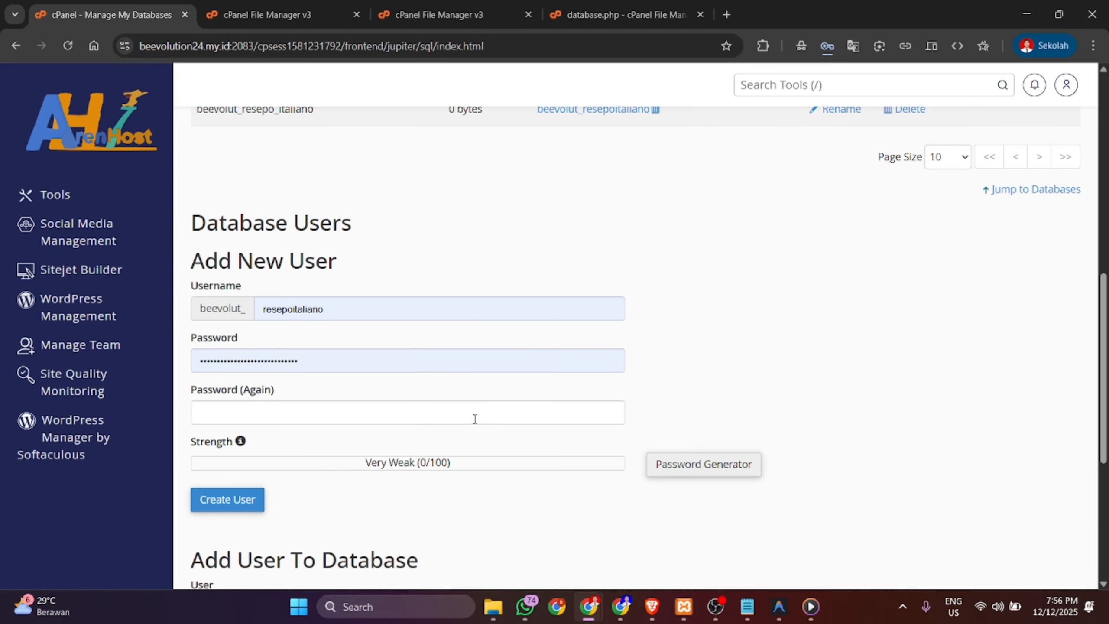
scroll(475, 419, down, 6)
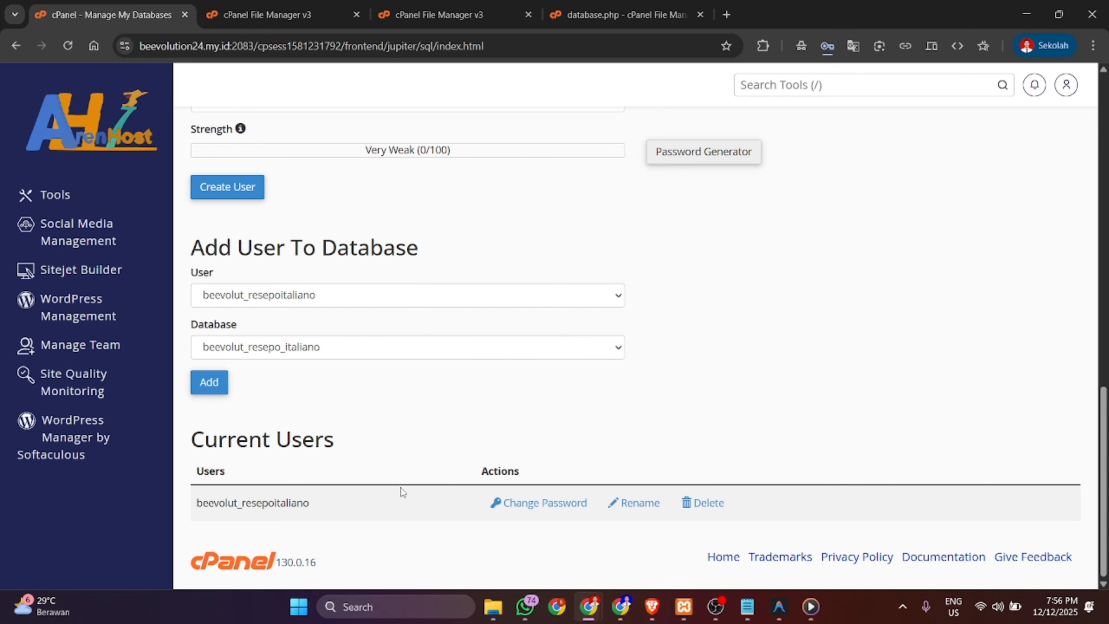
drag(313, 509, 195, 514)
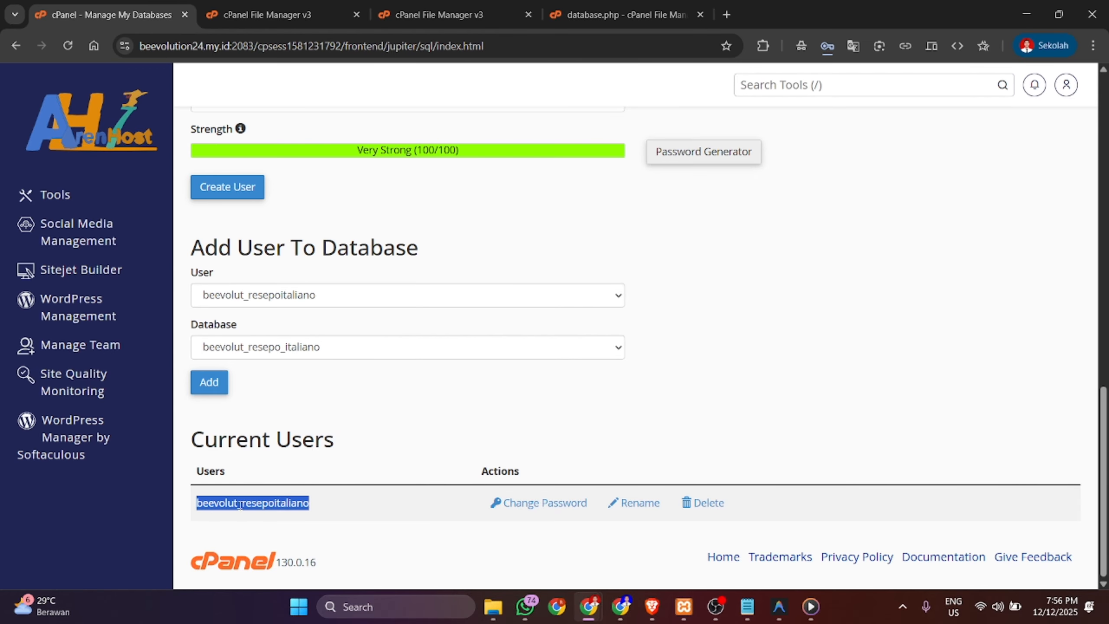
scroll(265, 346, up, 11)
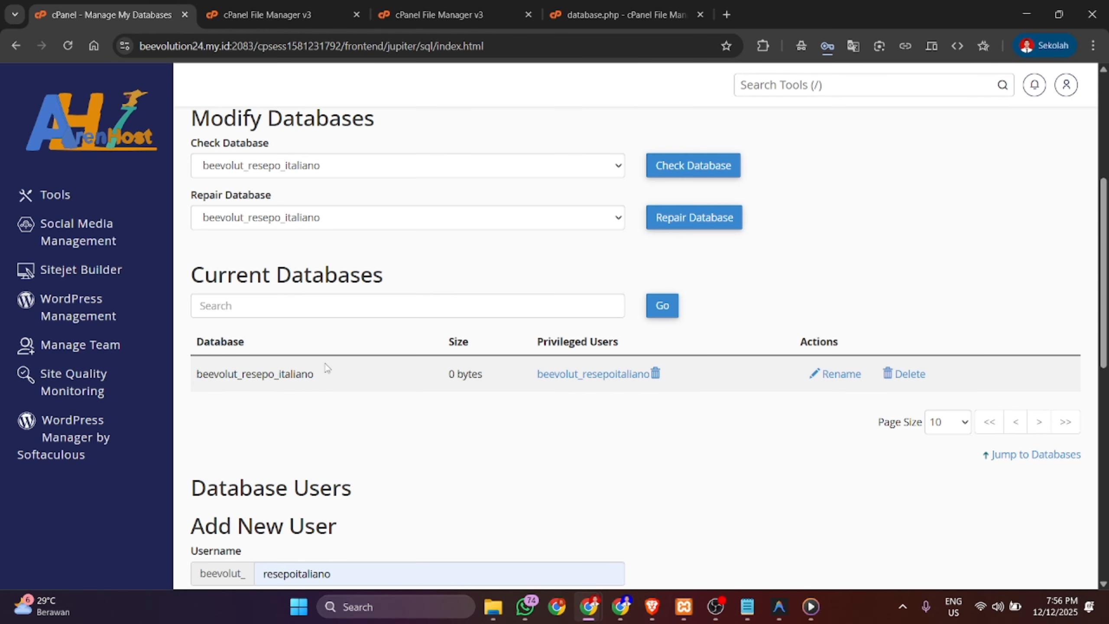
drag(326, 368, 197, 375)
key(ctrl+c)
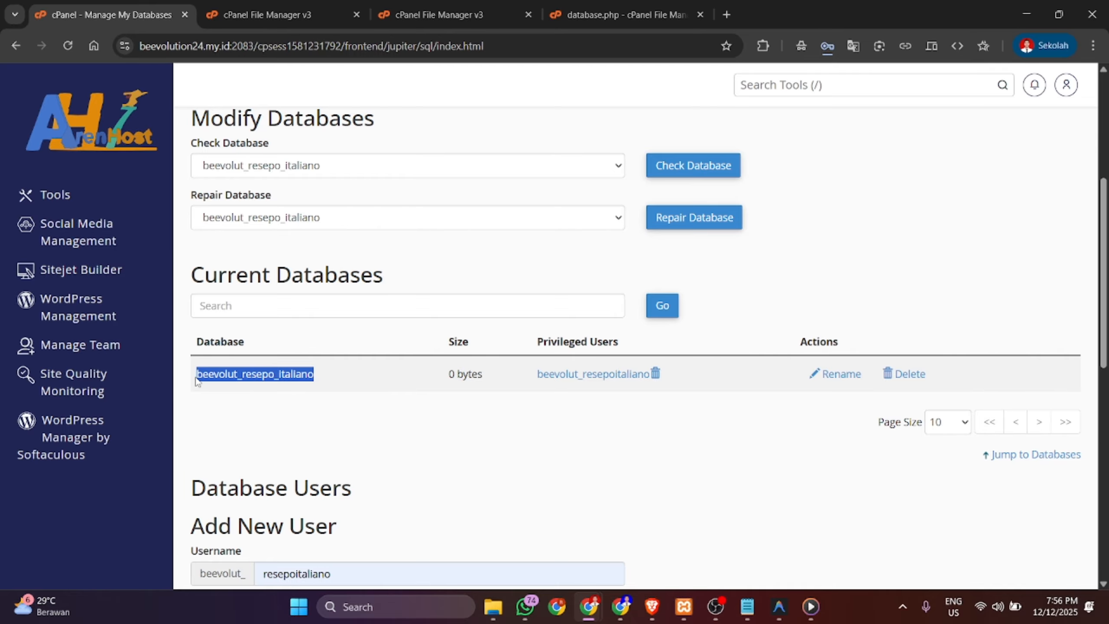
- Replace the prod dbname in database.php with beevolut_resepo_italiano
click(679, 5)
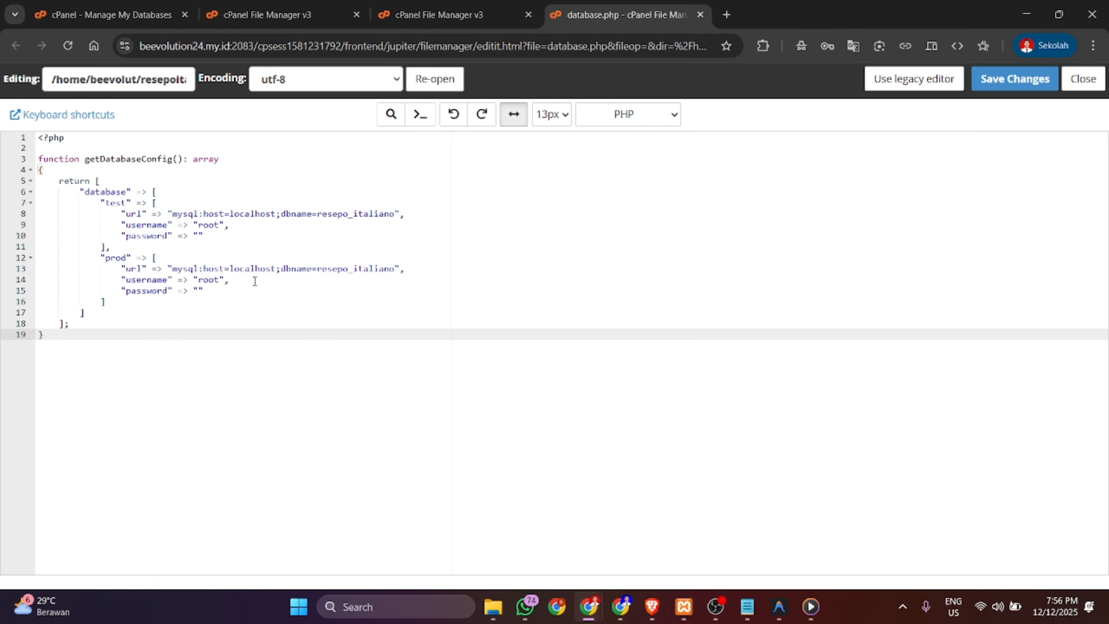
drag(220, 280, 205, 281)
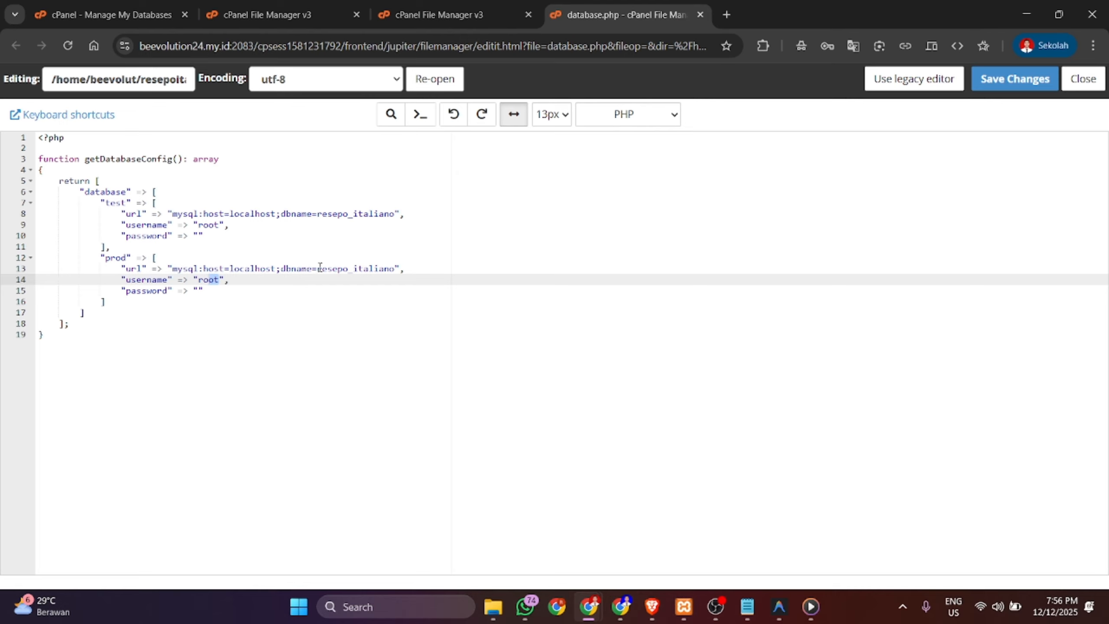
drag(318, 268, 395, 268)
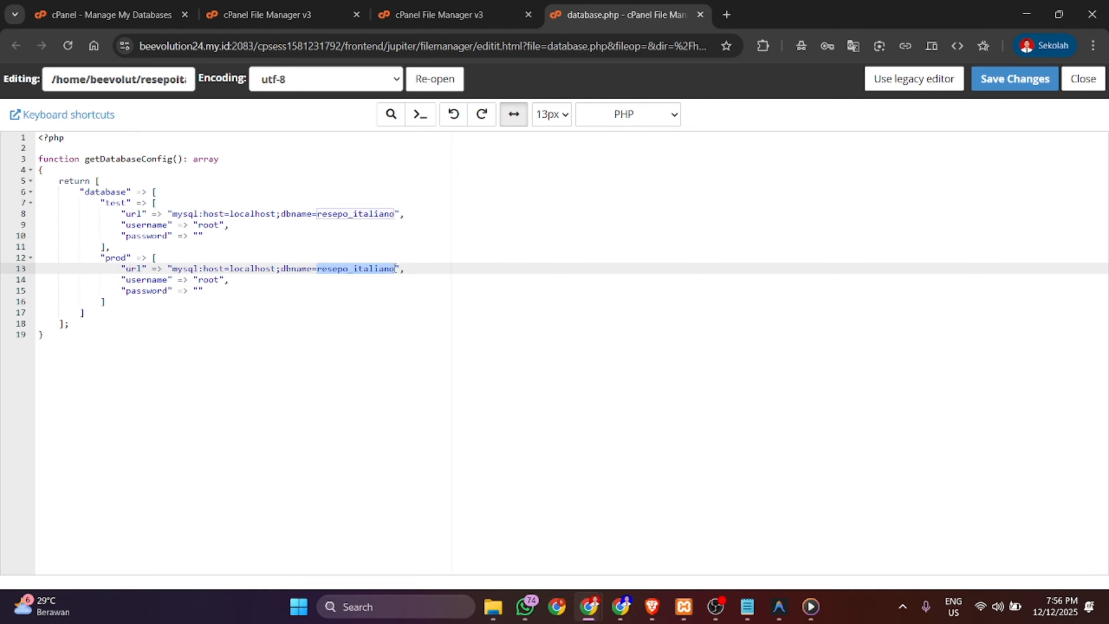
key(ctrl+v)
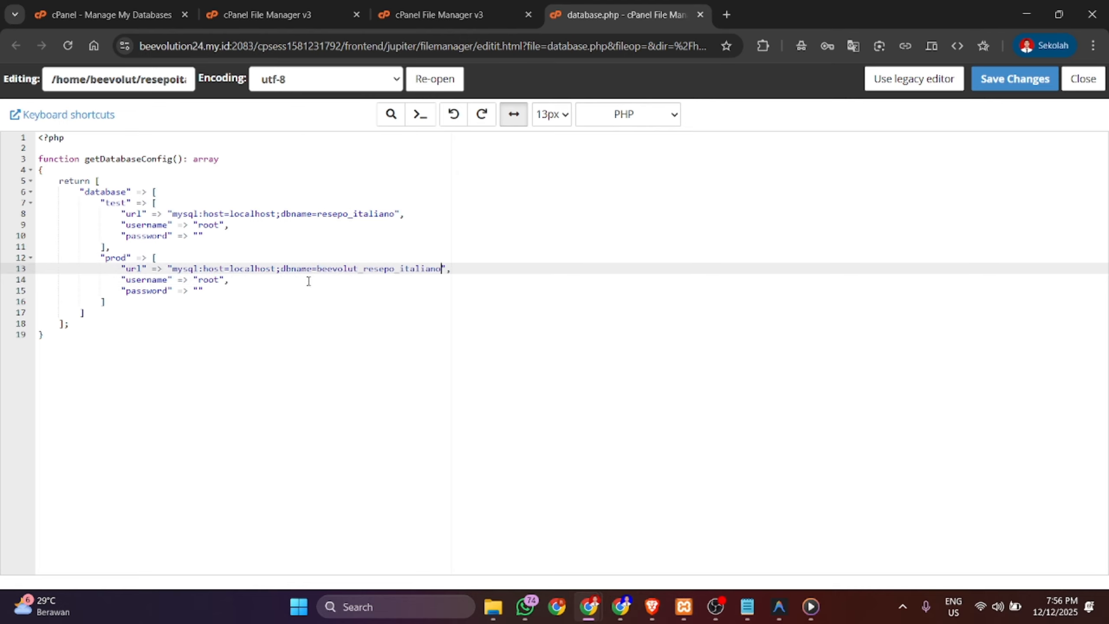
- Replace the prod user root with beevolut_resepoitaliano
double_click(205, 279)
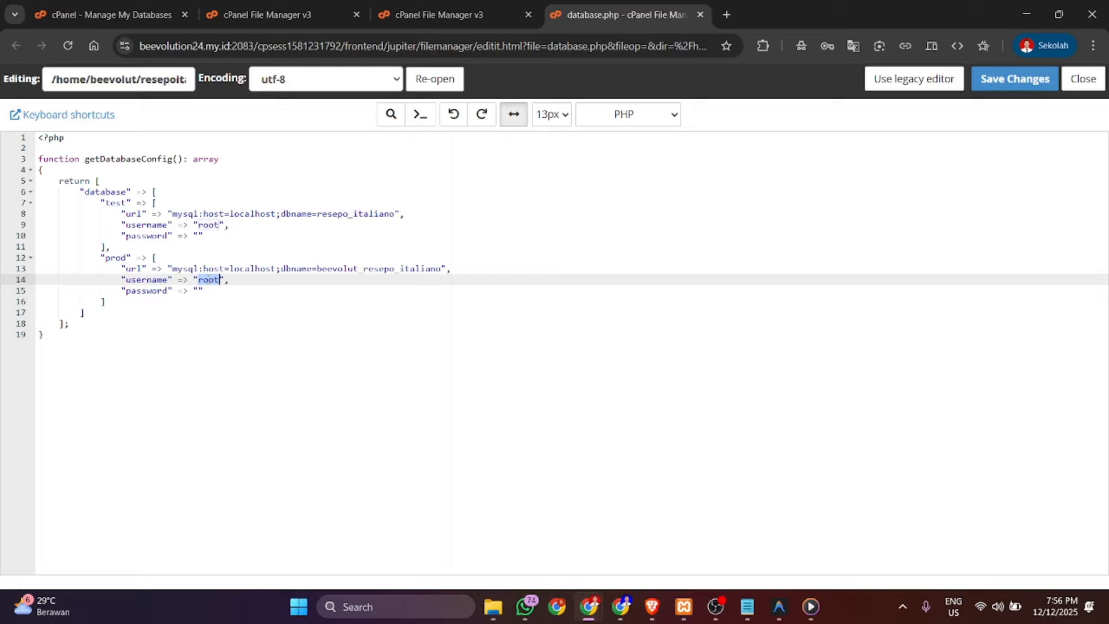
click(151, 14)
scroll(376, 425, down, 10)
drag(341, 502, 191, 506)
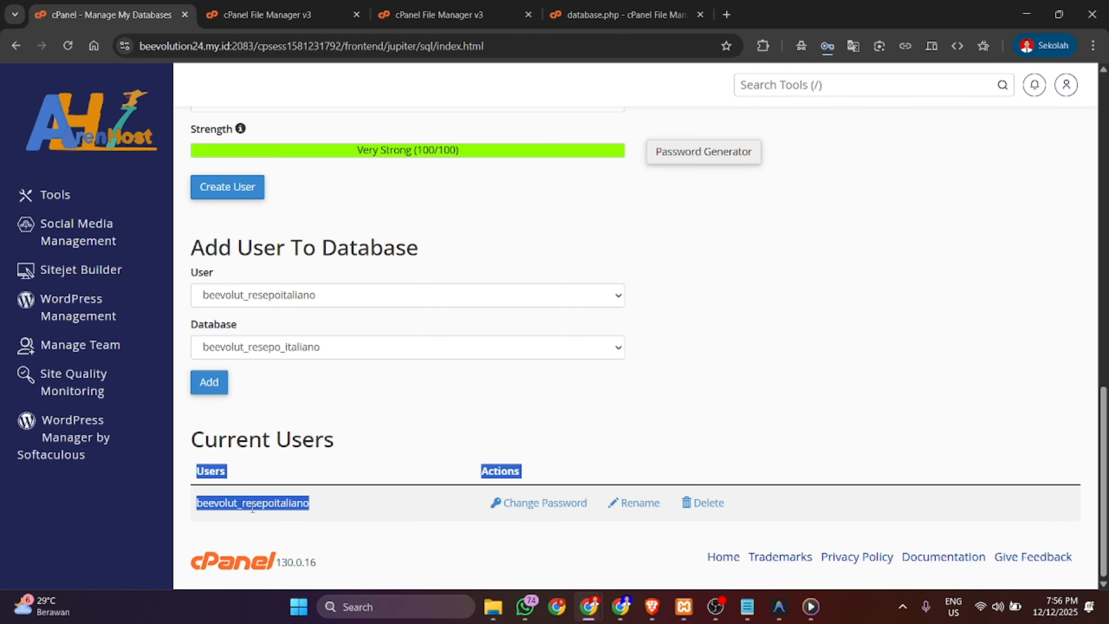
drag(310, 507, 199, 507)
key(ctrl+c)
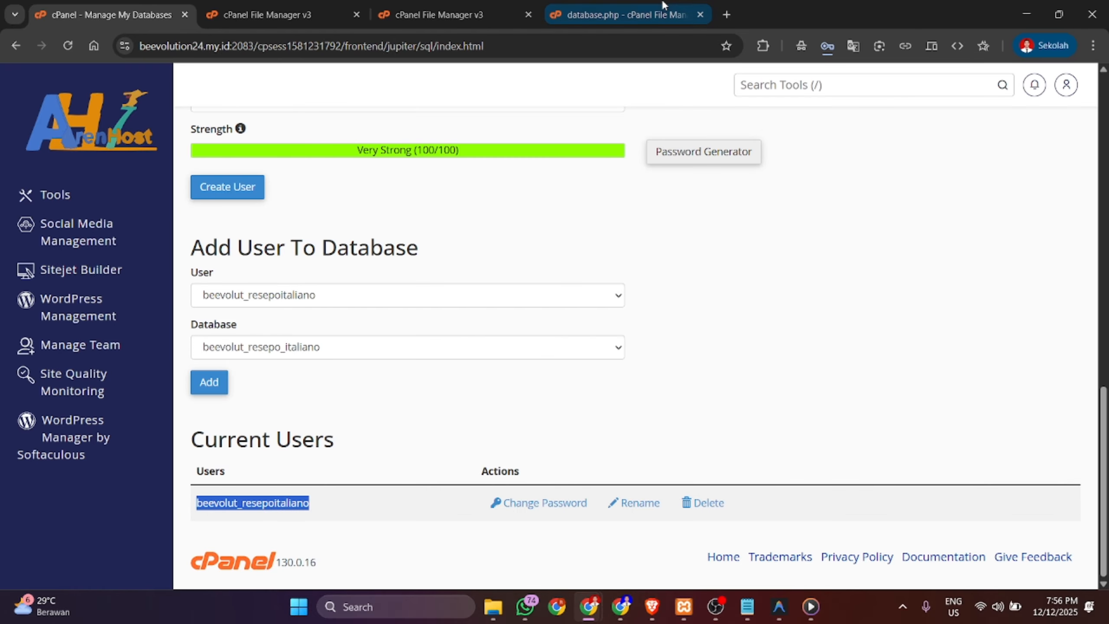
click(680, 6)
key(ctrl+v)
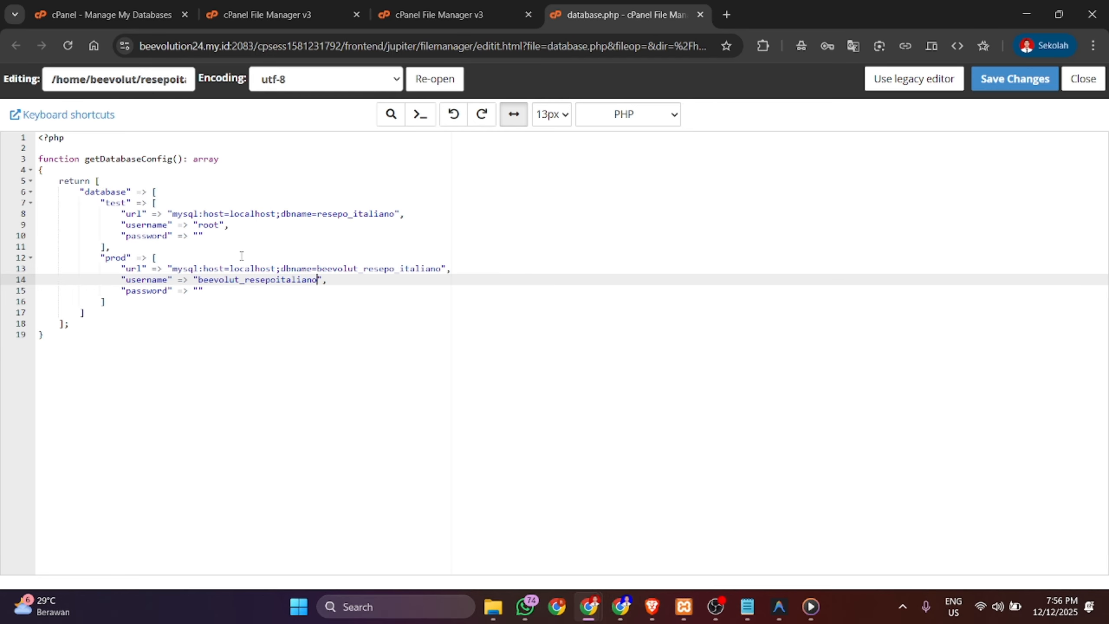
- Paste the saved database password into the prod password field and save database.php
click(201, 290)
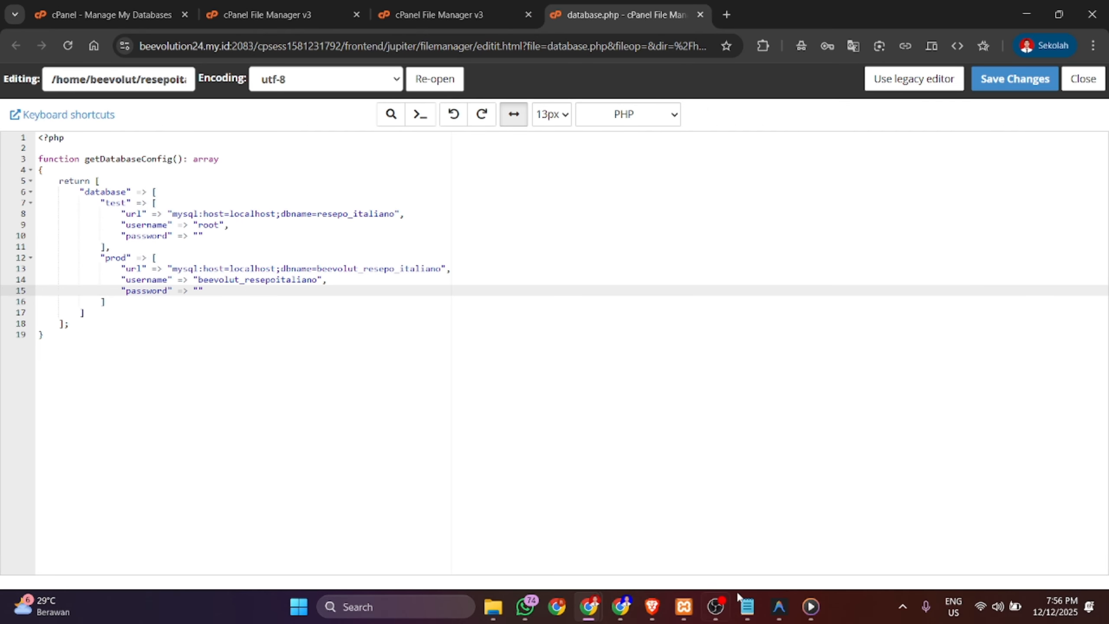
click(747, 606)
drag(949, 193, 790, 197)
key(ctrl+c)
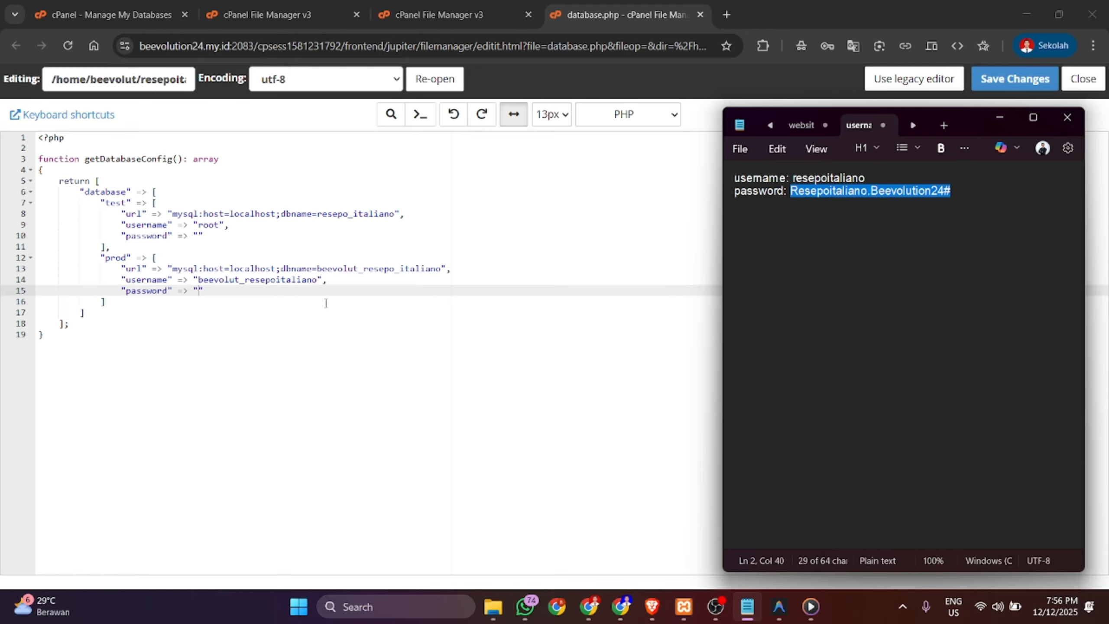
click(200, 291)
key(ctrl+v)
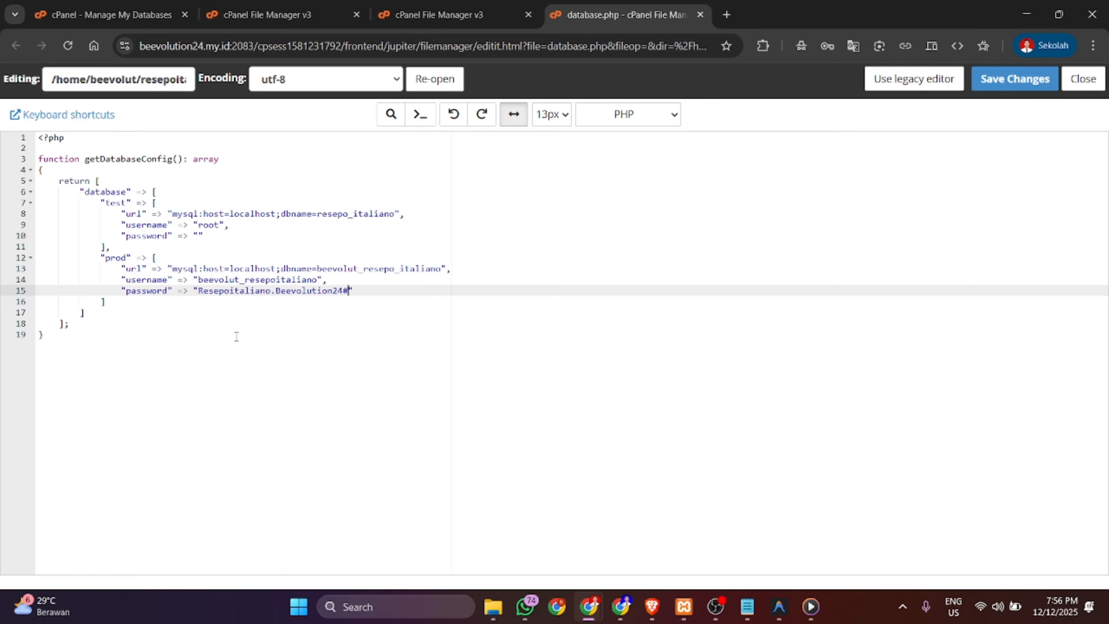
click(1009, 80)
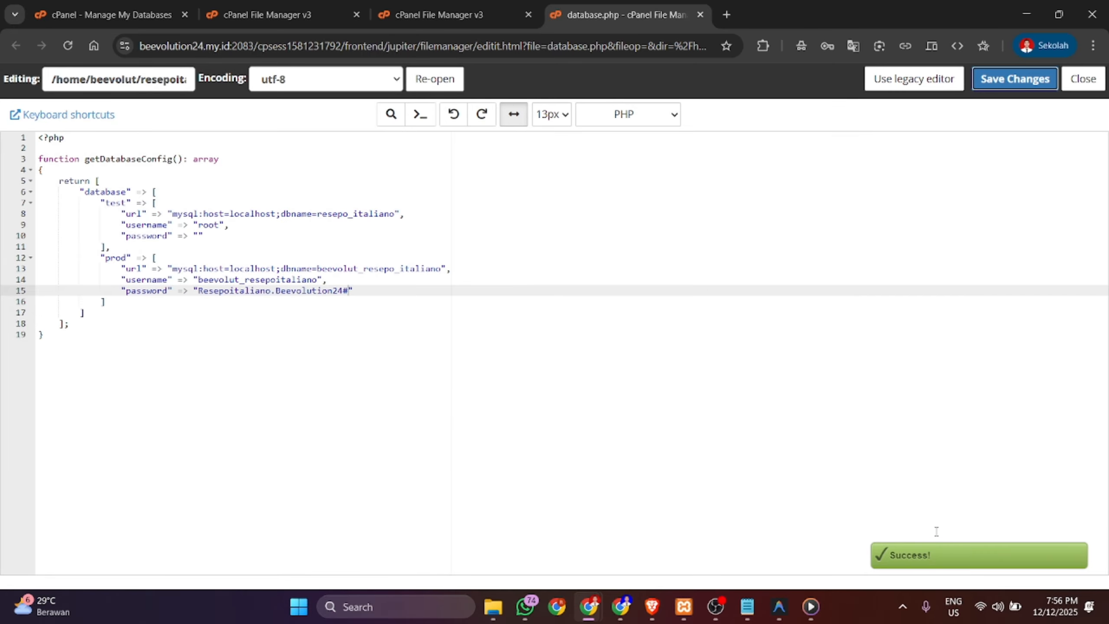
click(1078, 81)
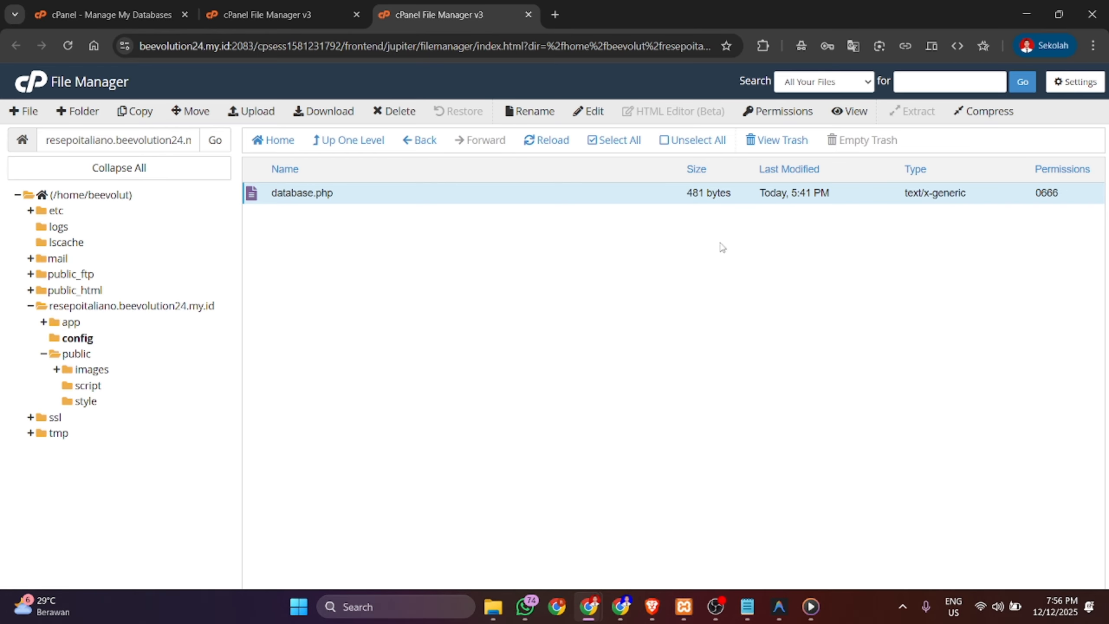
- Refresh the config folder listing, then launch phpMyAdmin from the Tools Databases section
click(67, 45)
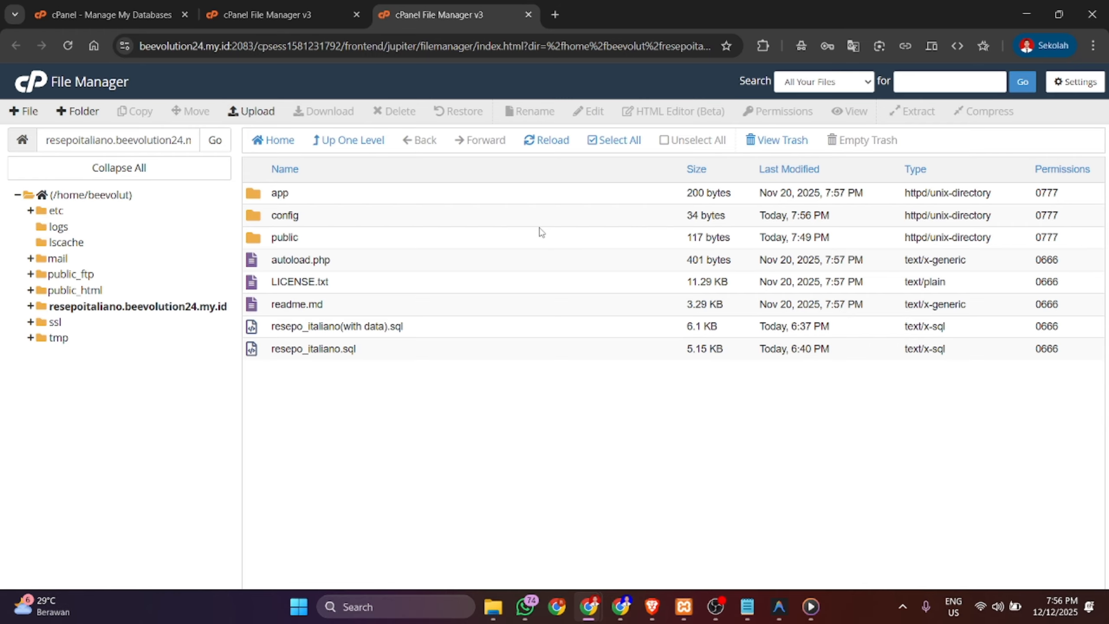
double_click(301, 218)
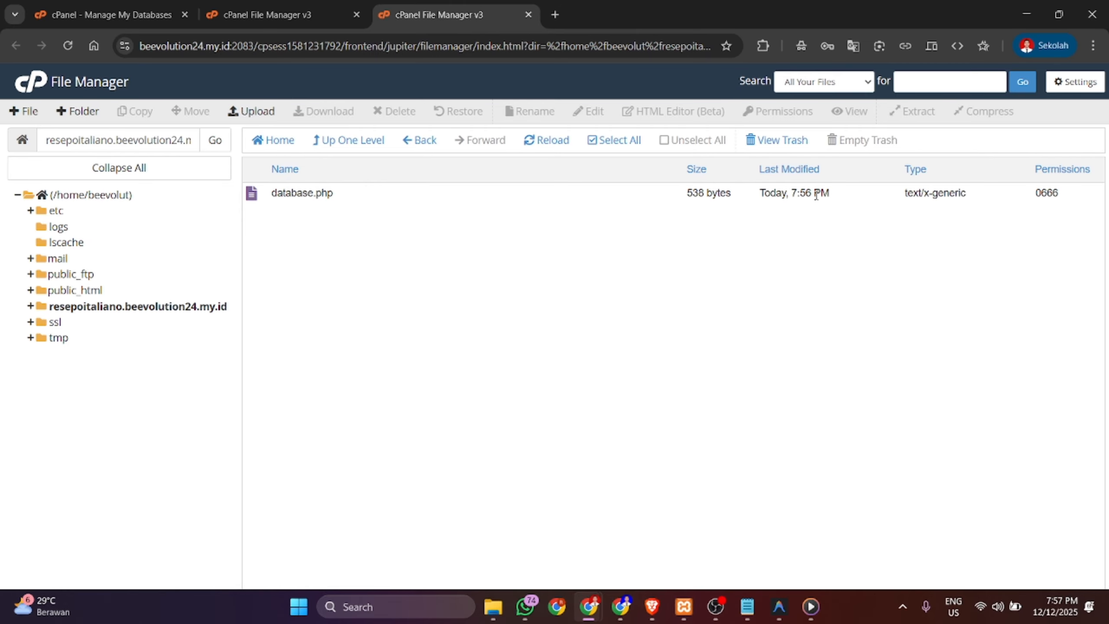
click(127, 6)
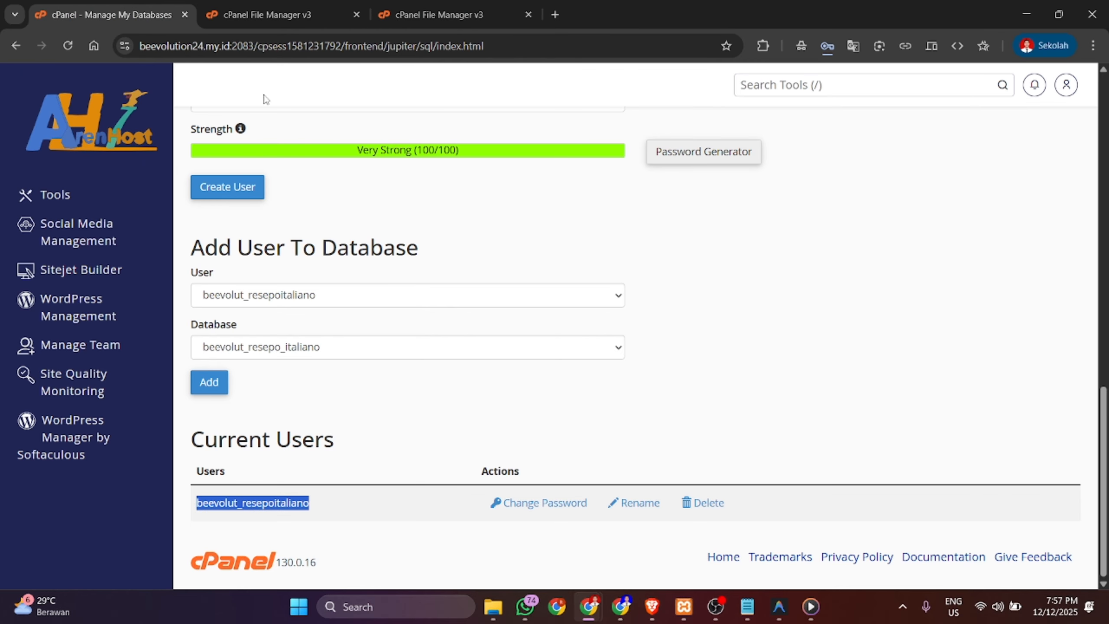
scroll(329, 275, up, 15)
scroll(297, 366, down, 15)
click(53, 203)
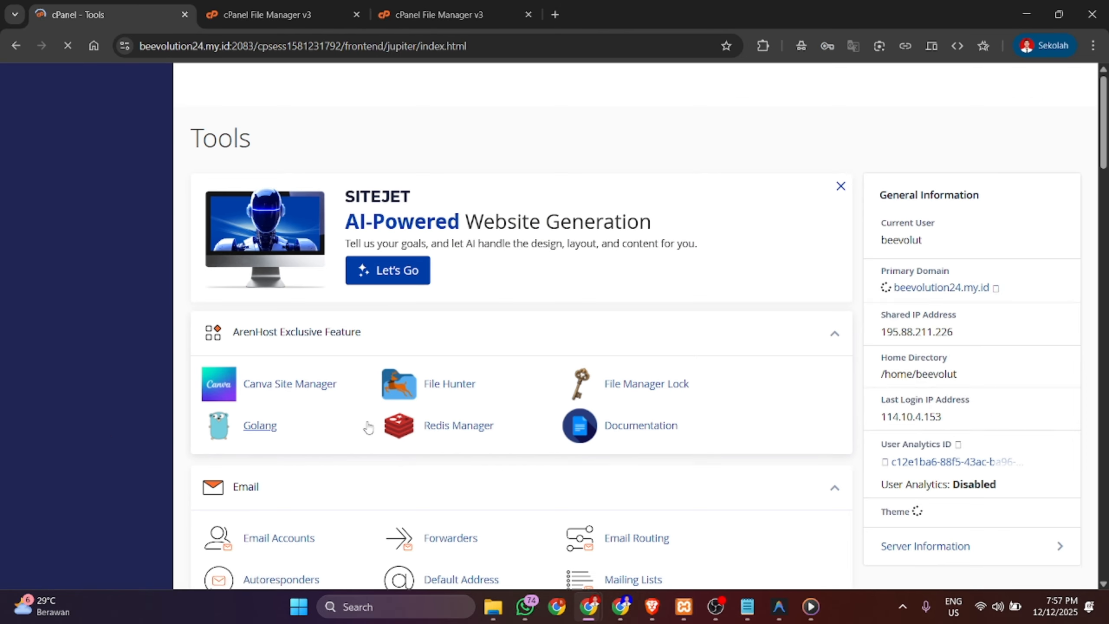
scroll(368, 426, down, 10)
scroll(368, 427, down, 2)
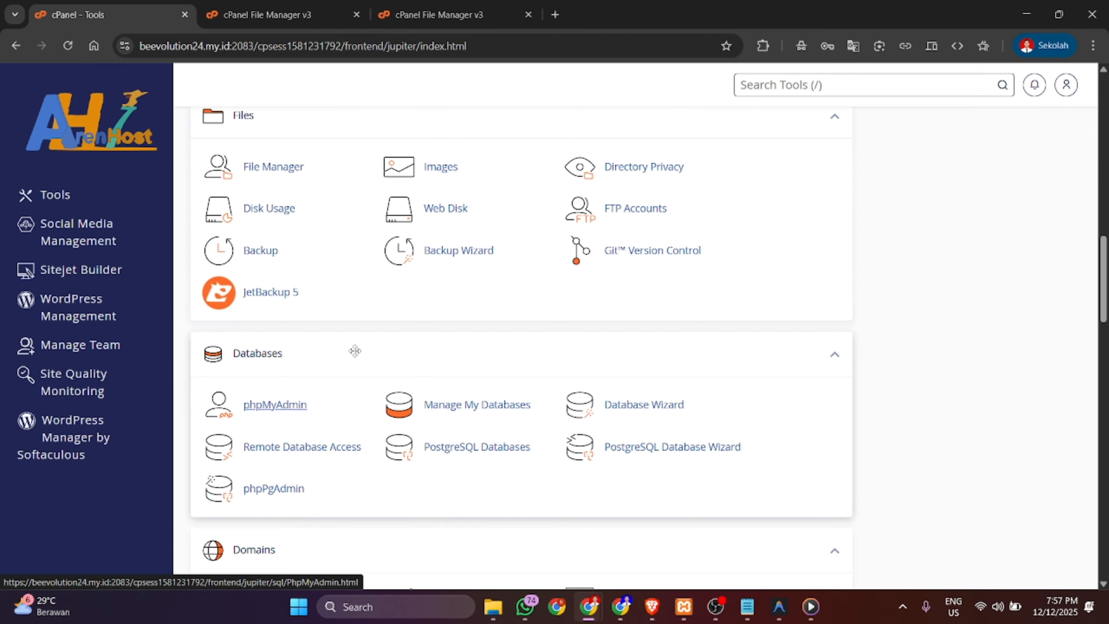
scroll(298, 452, down, 1)
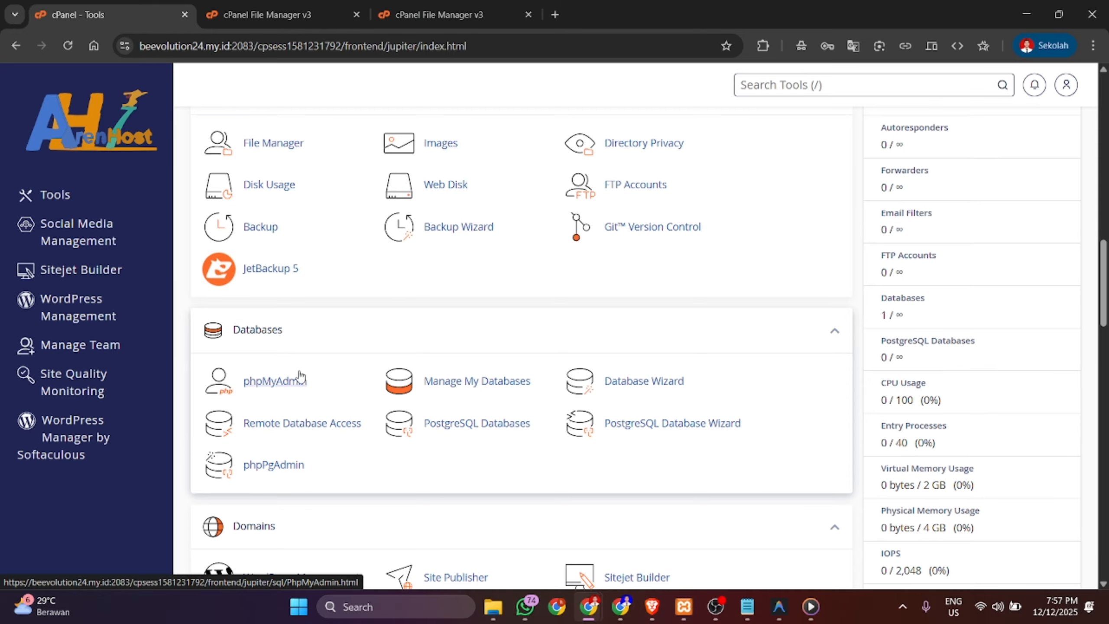
click(296, 378)
- In phpMyAdmin, open the Import page for the empty beevolut_resepo_italiano database
click(304, 6)
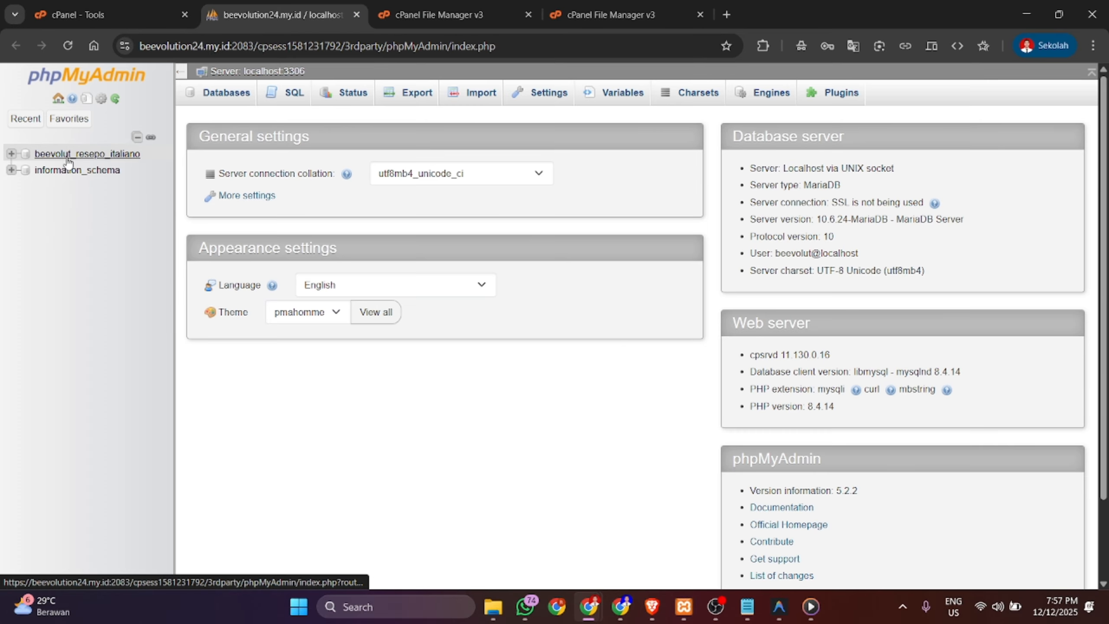
click(11, 154)
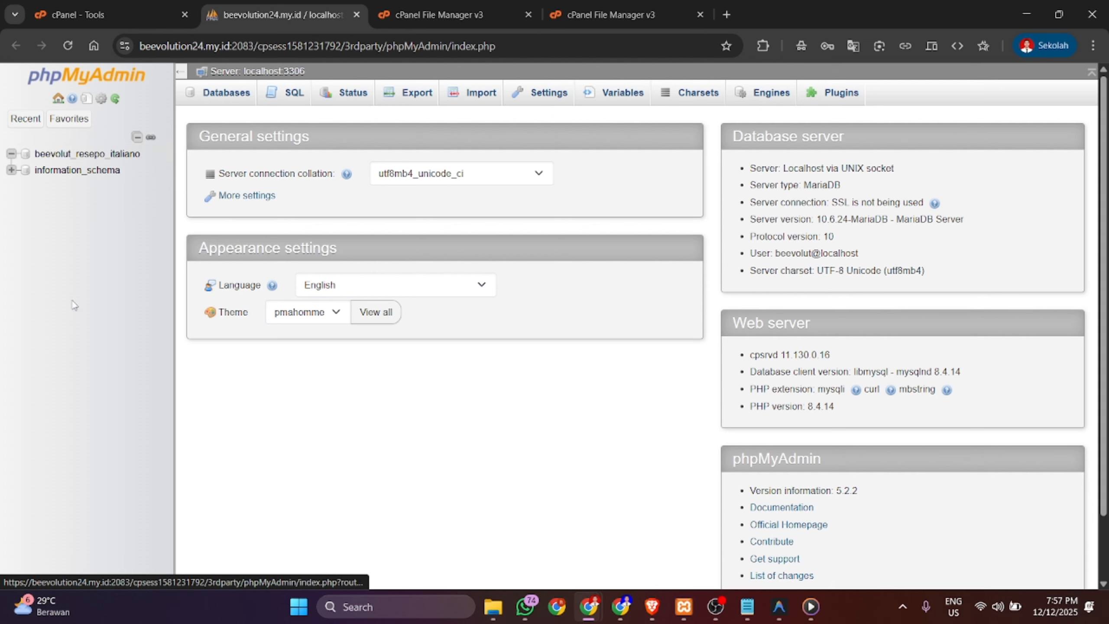
click(110, 154)
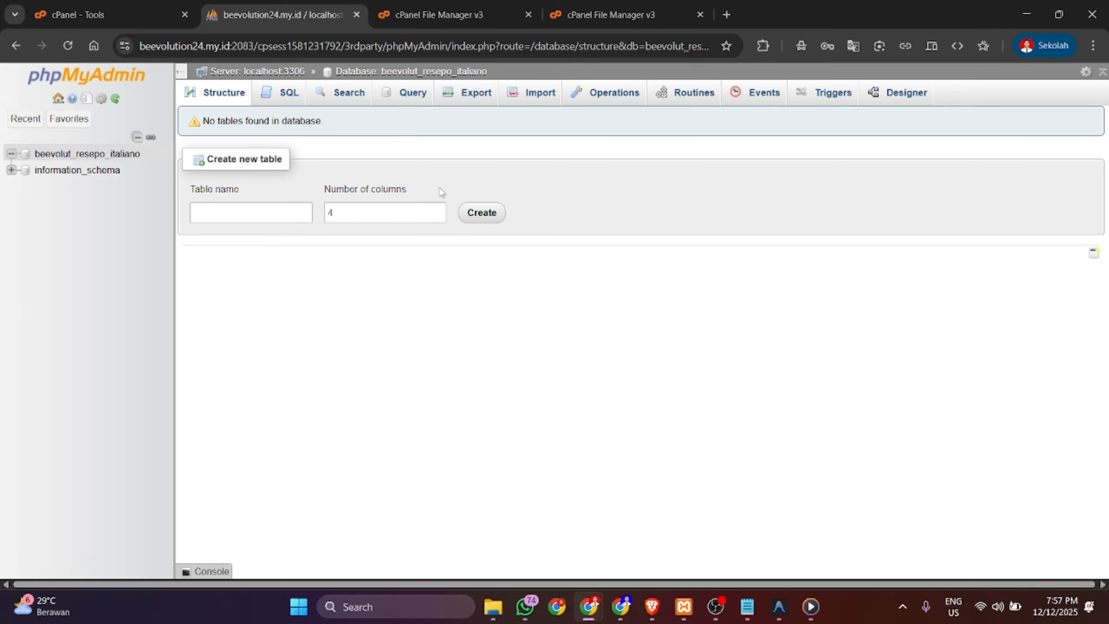
click(540, 99)
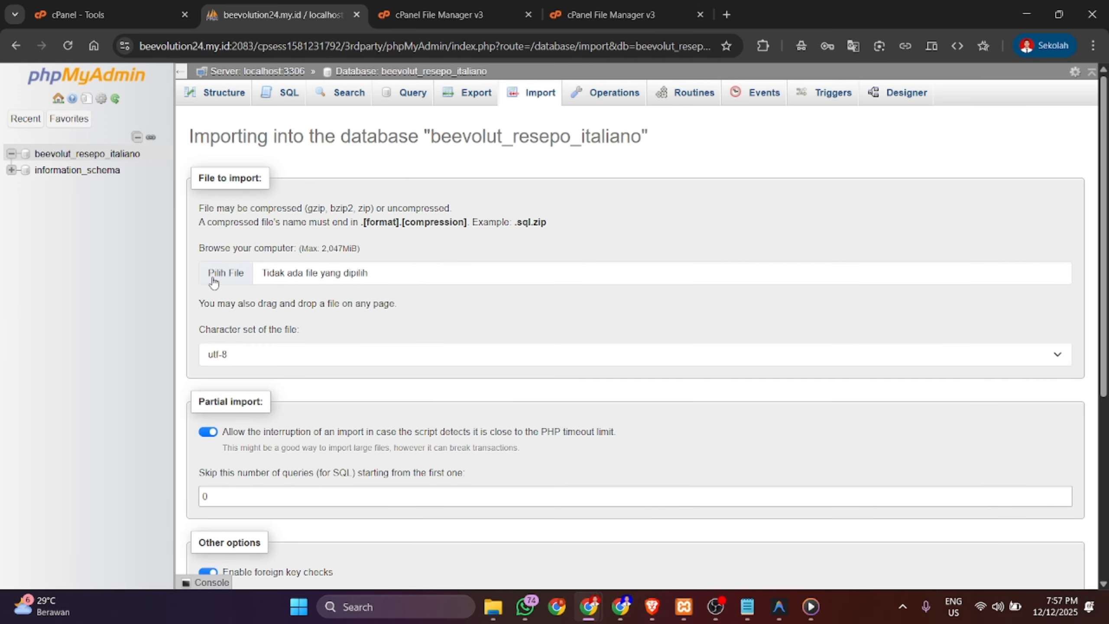
- Import resepo_italiano.sql into beevolut_resepo_italiano, adding its five tables, then return to cPanel
click(213, 280)
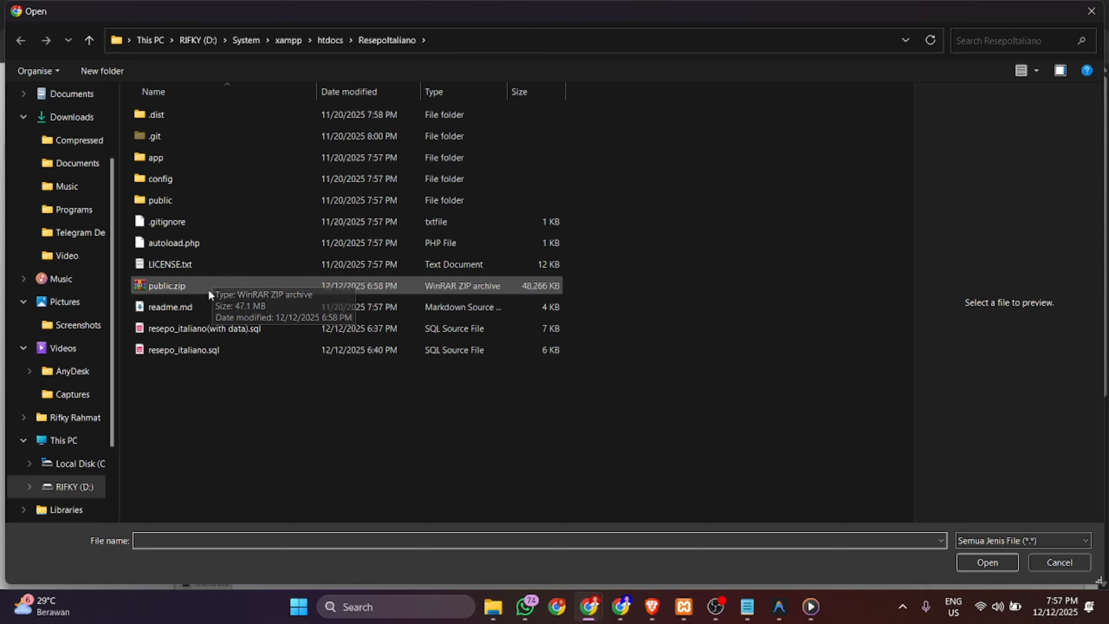
click(214, 349)
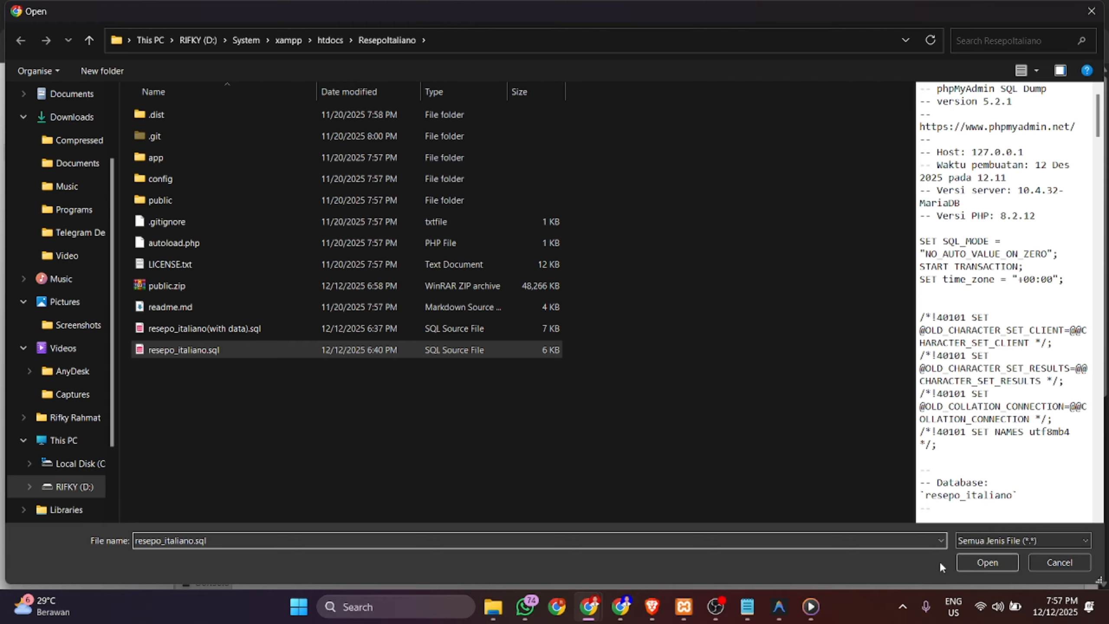
click(977, 563)
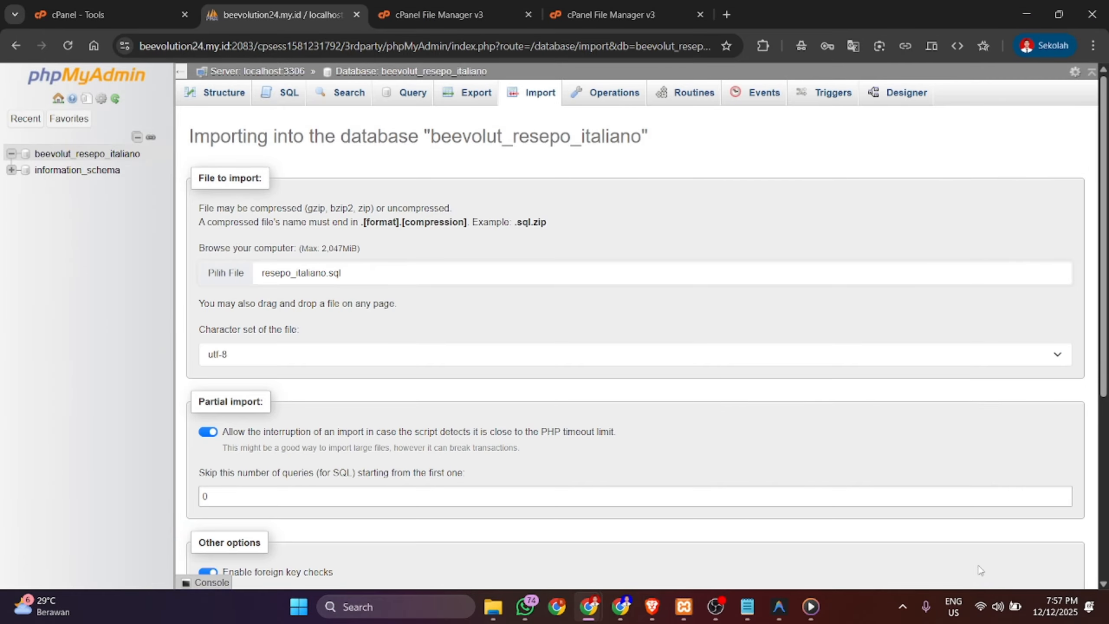
scroll(225, 387, down, 5)
click(224, 534)
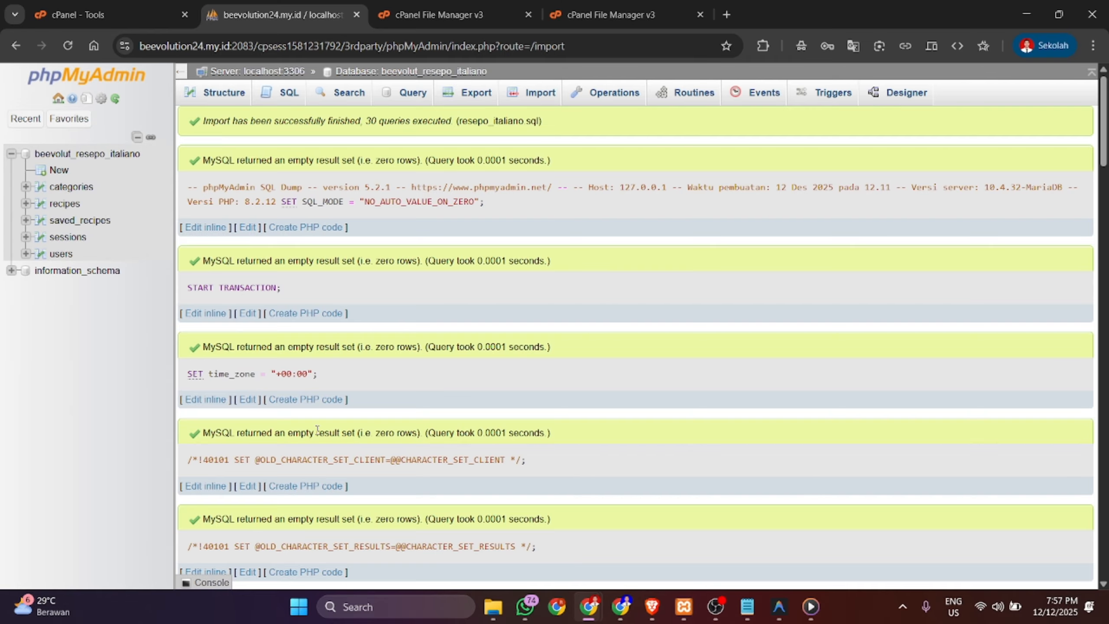
scroll(317, 433, down, 10)
scroll(317, 434, down, 10)
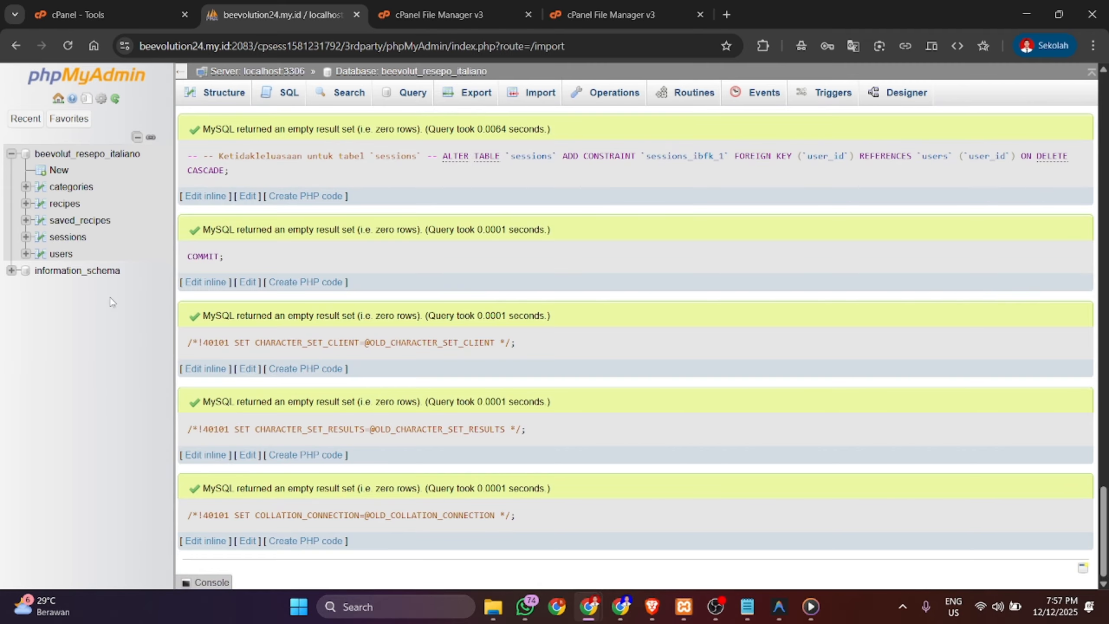
click(119, 6)
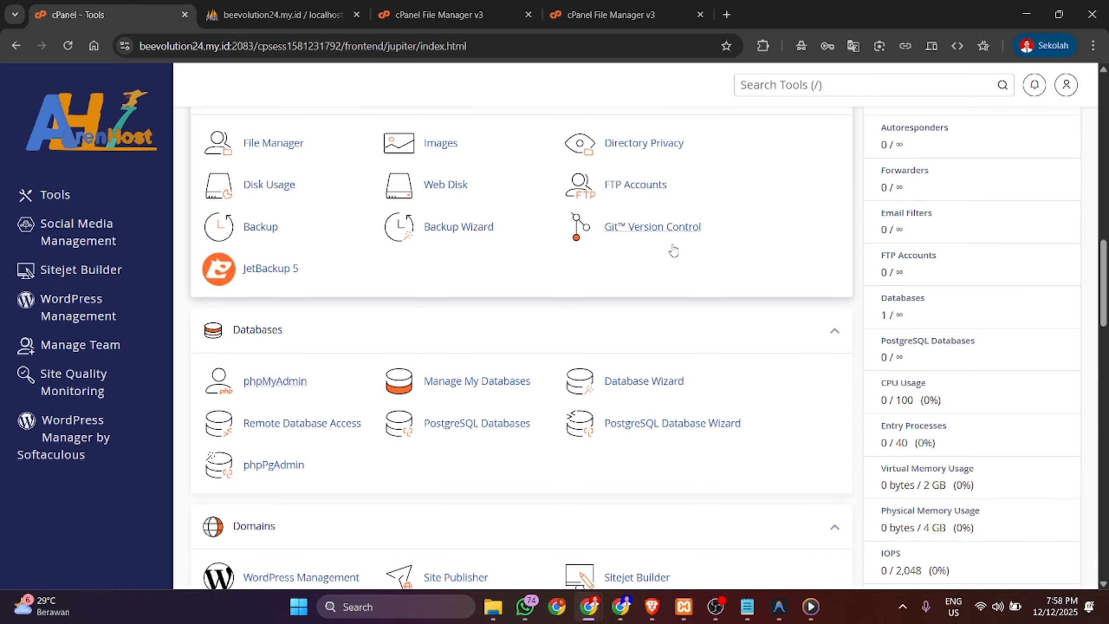
- Load resepoitaliano.beevolution24.my.id in a new Chrome tab and look over its home page
click(726, 14)
text(rs)
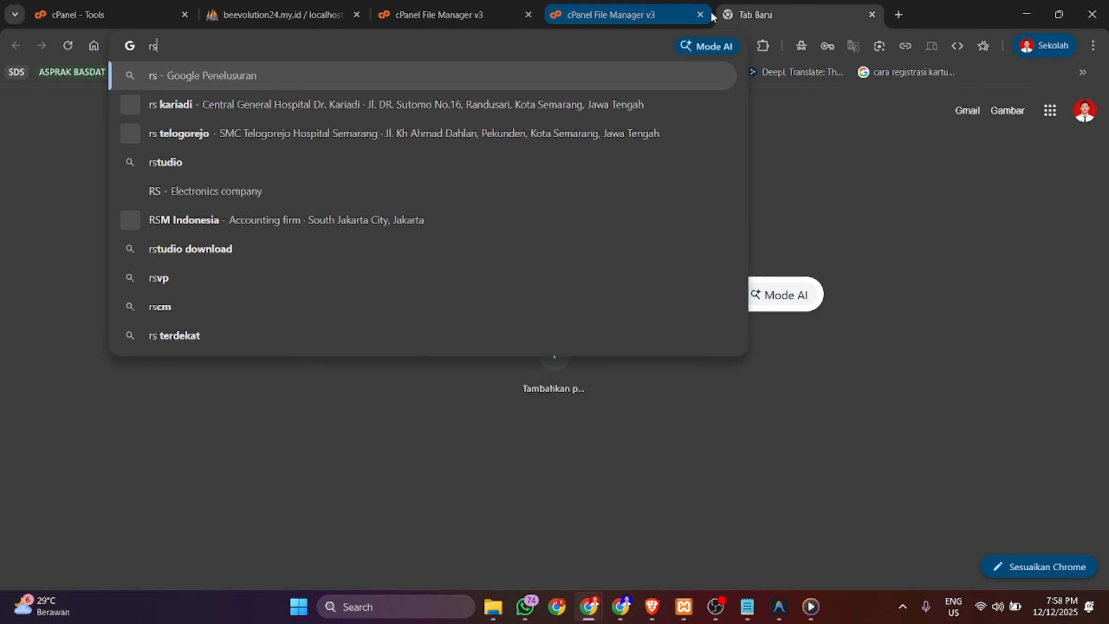
key(BackSpace)
text(e)
key(Return)
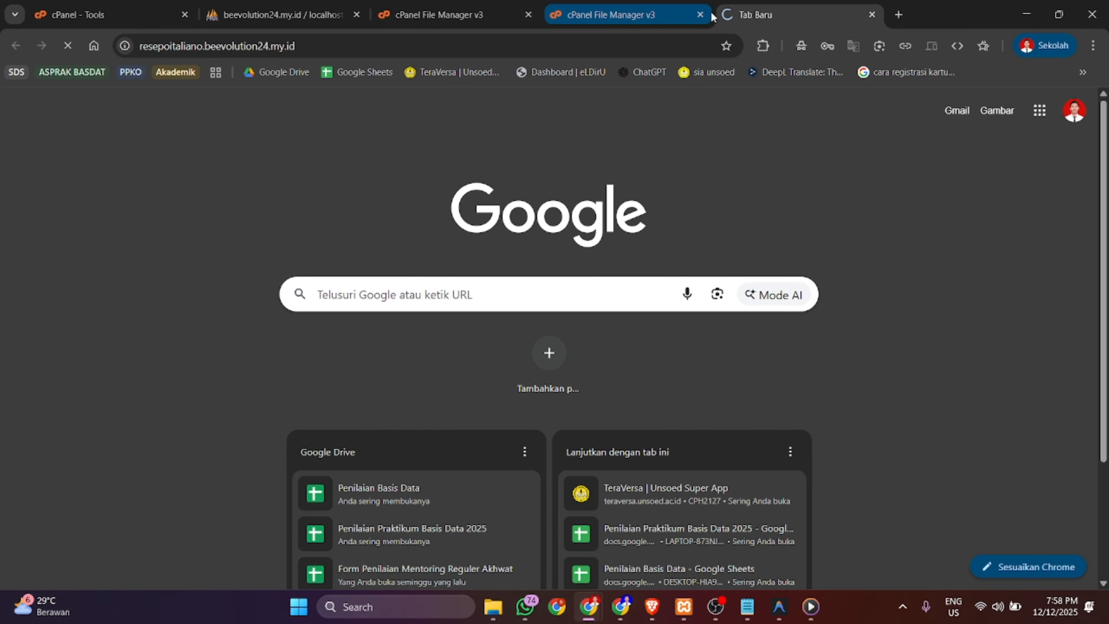
scroll(684, 242, down, 3)
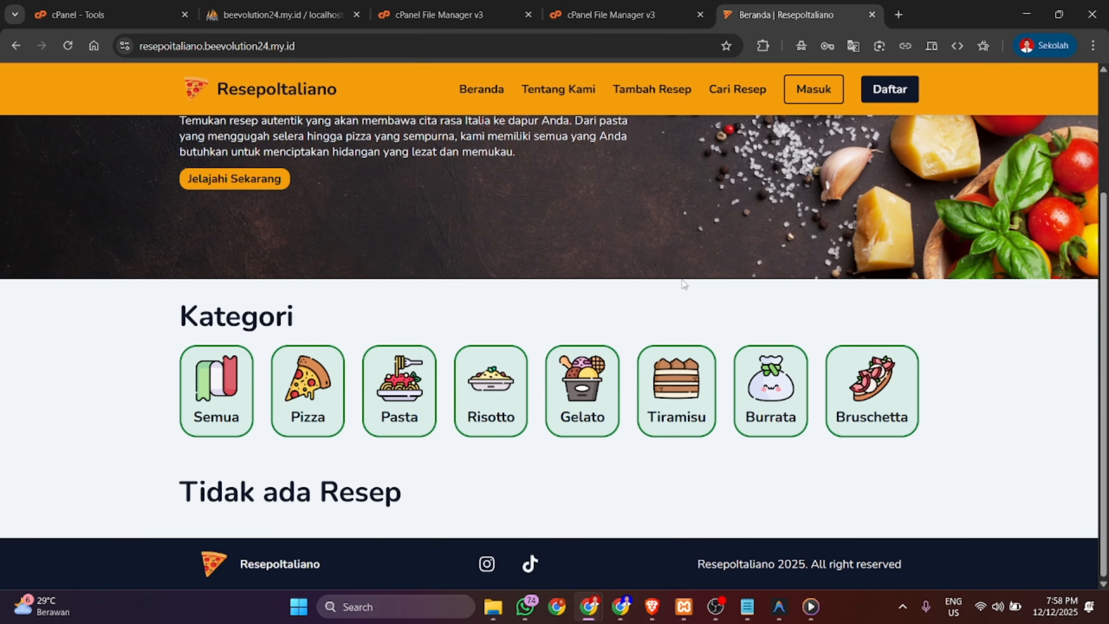
scroll(684, 284, up, 3)
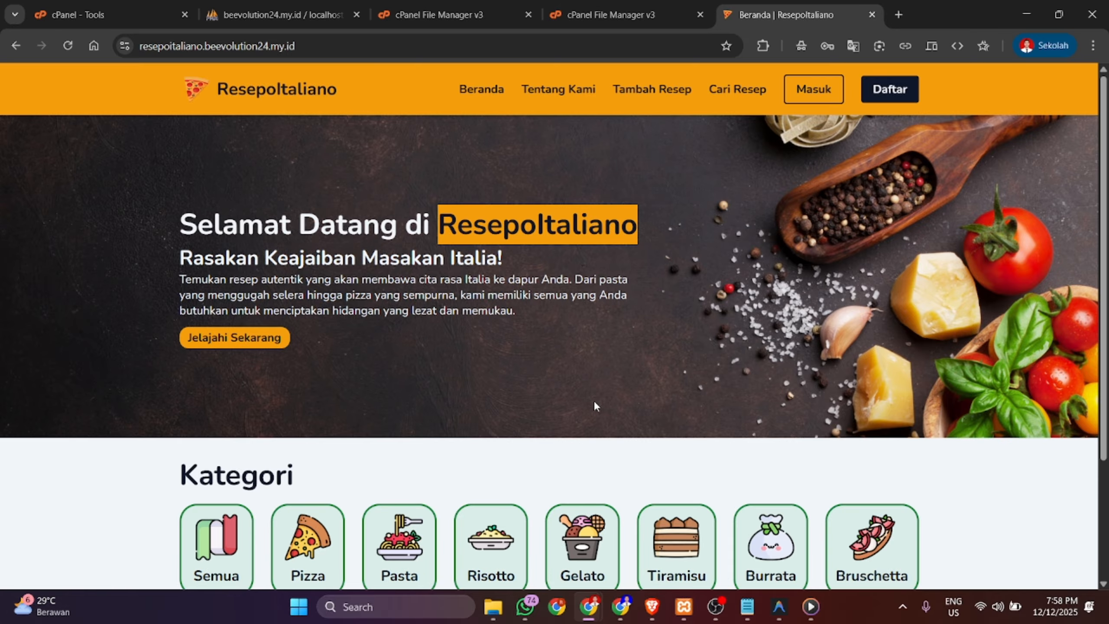
- Go to the site's registration page and fill the username from a saved suggestion
click(828, 98)
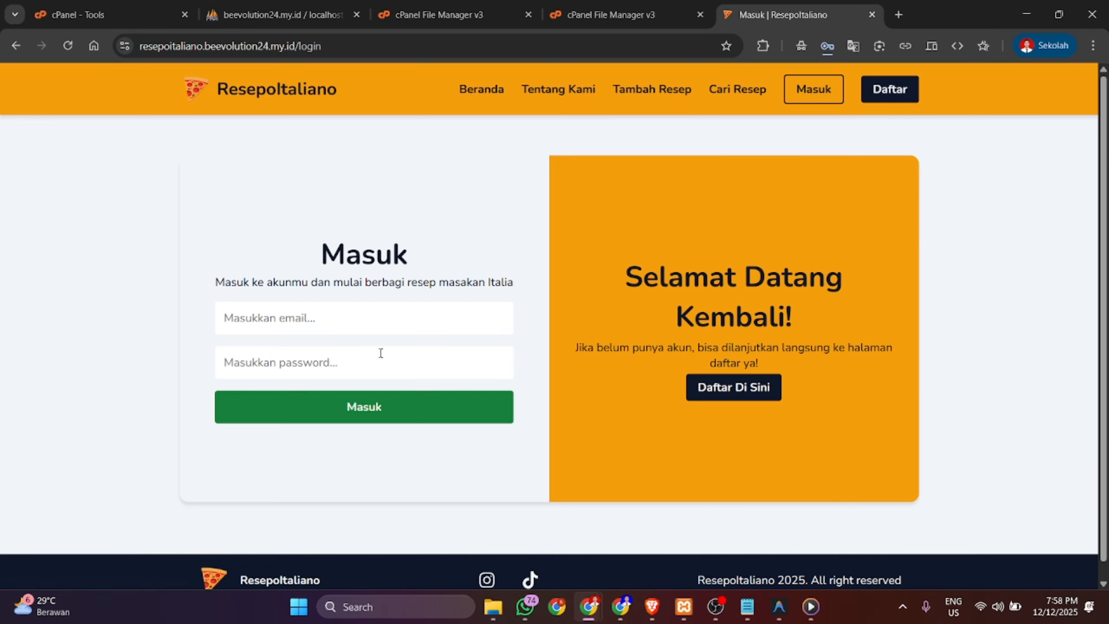
click(880, 105)
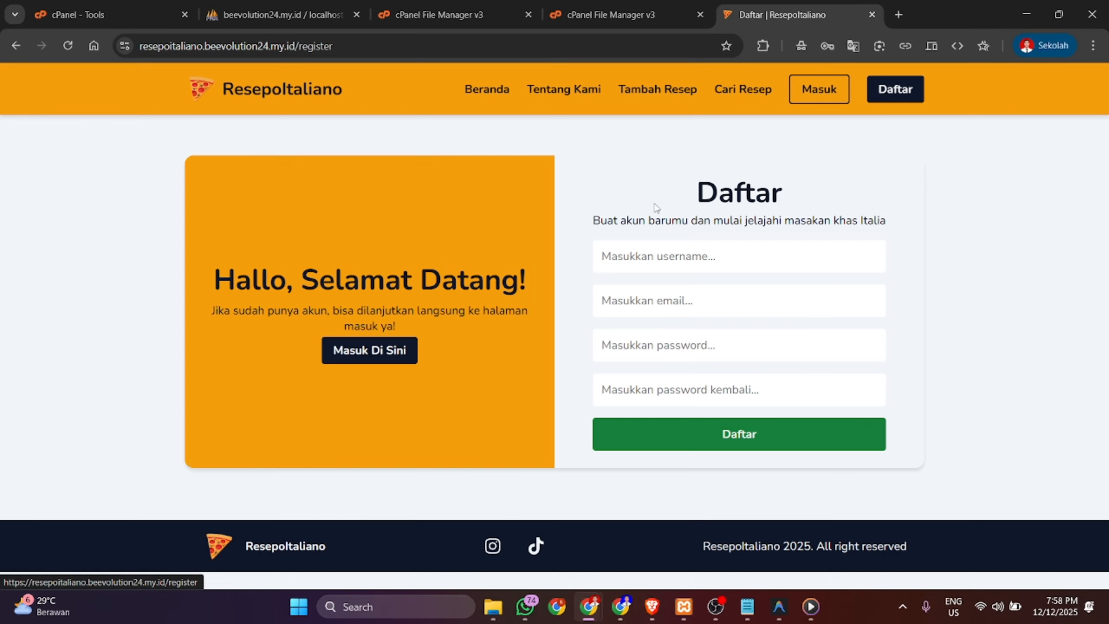
click(784, 245)
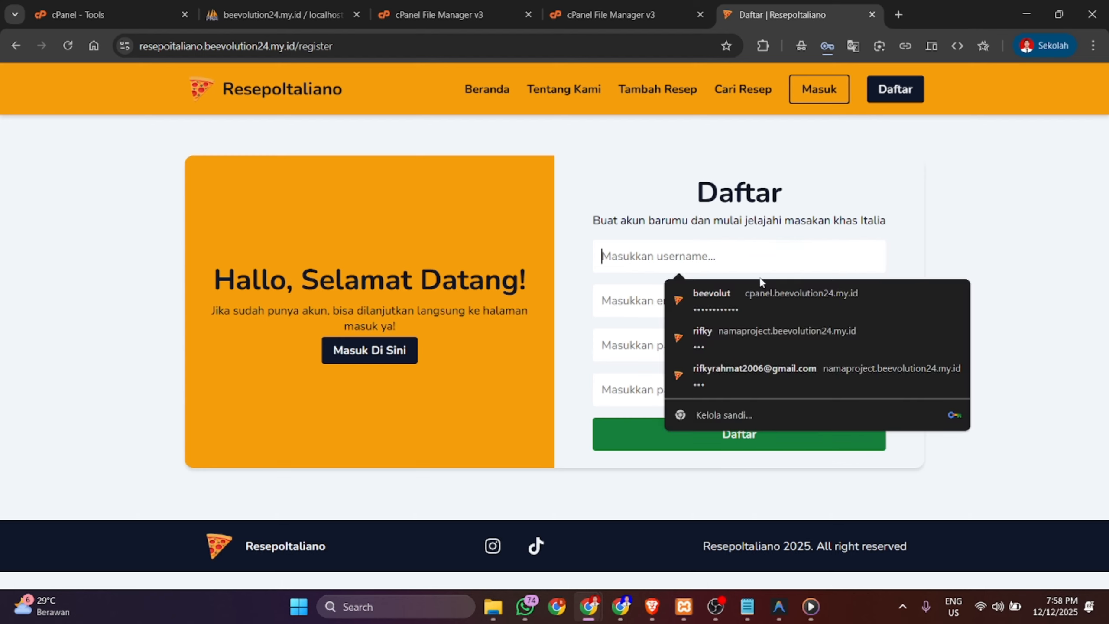
click(731, 366)
click(760, 255)
click(738, 361)
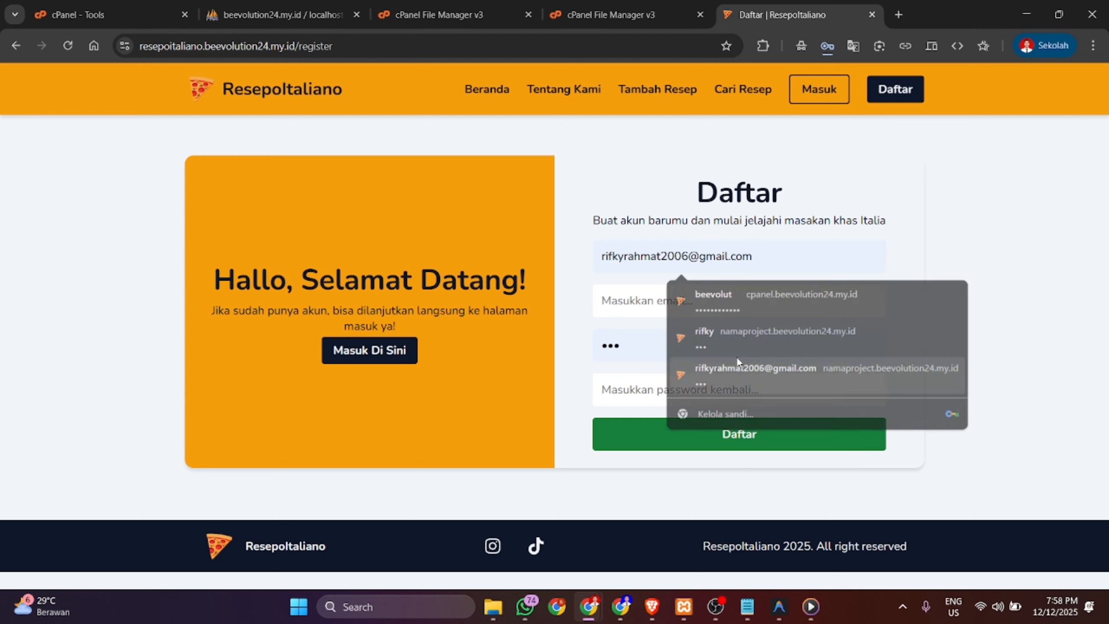
click(792, 262)
click(802, 347)
- Fill in the email, enter the account password twice, and submit the registration
click(716, 304)
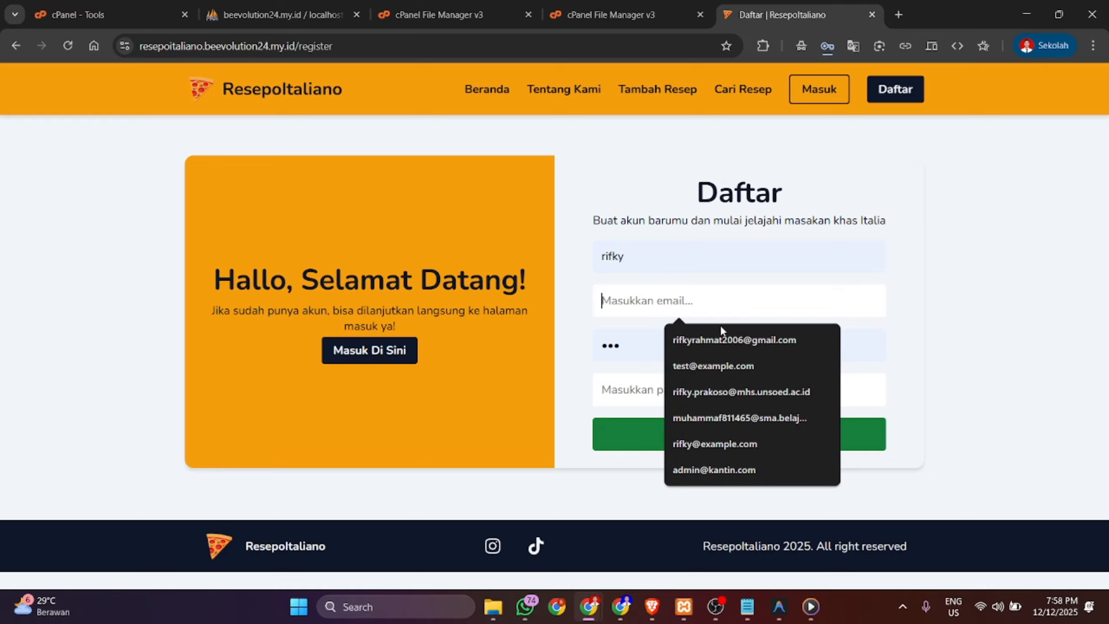
click(720, 332)
drag(688, 352, 576, 349)
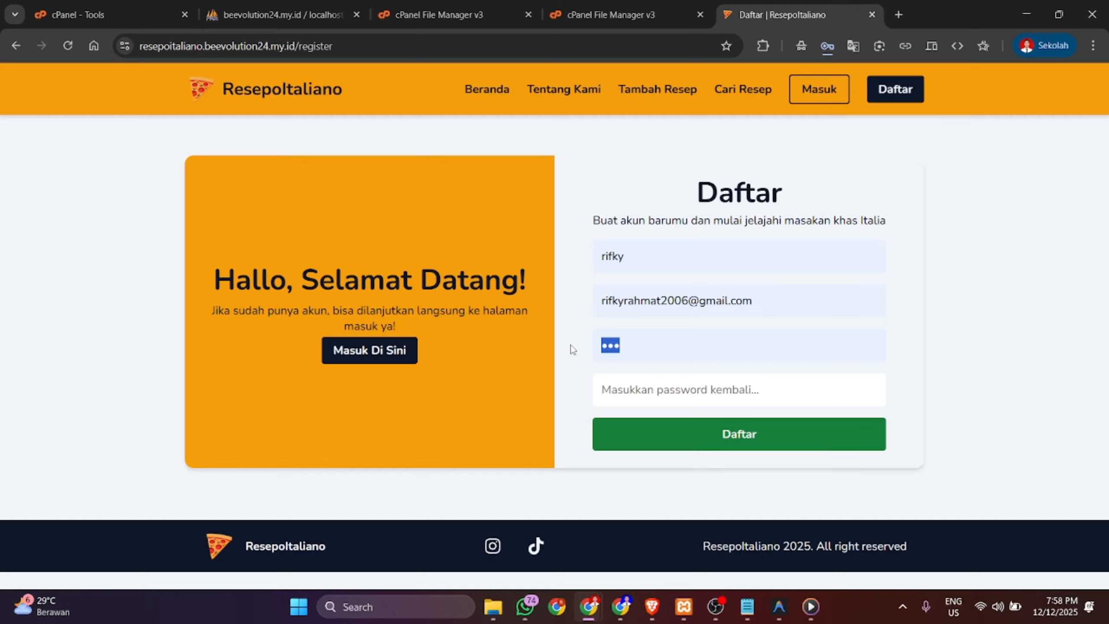
text(123)
key(Tab)
text(123)
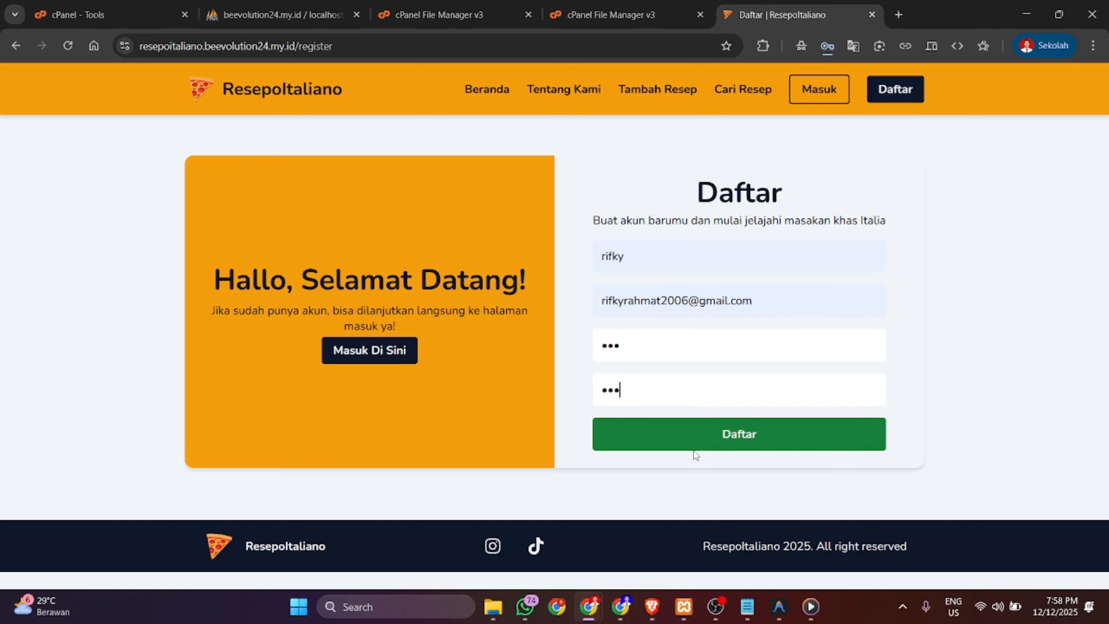
click(721, 433)
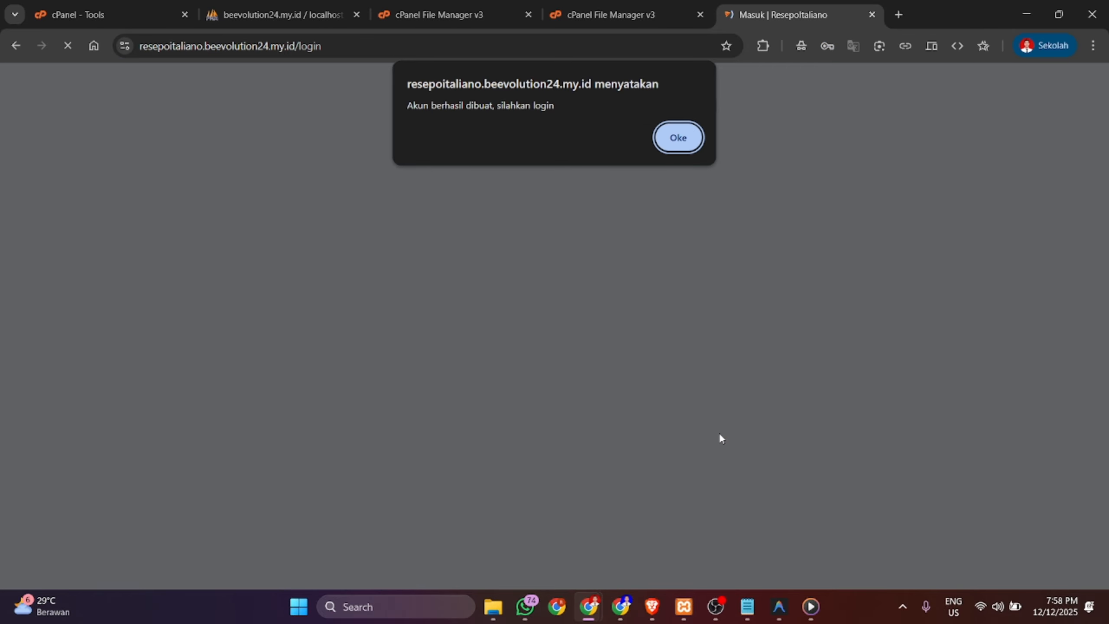
- Dismiss the account-created message and log in with the new account
drag(558, 107, 404, 109)
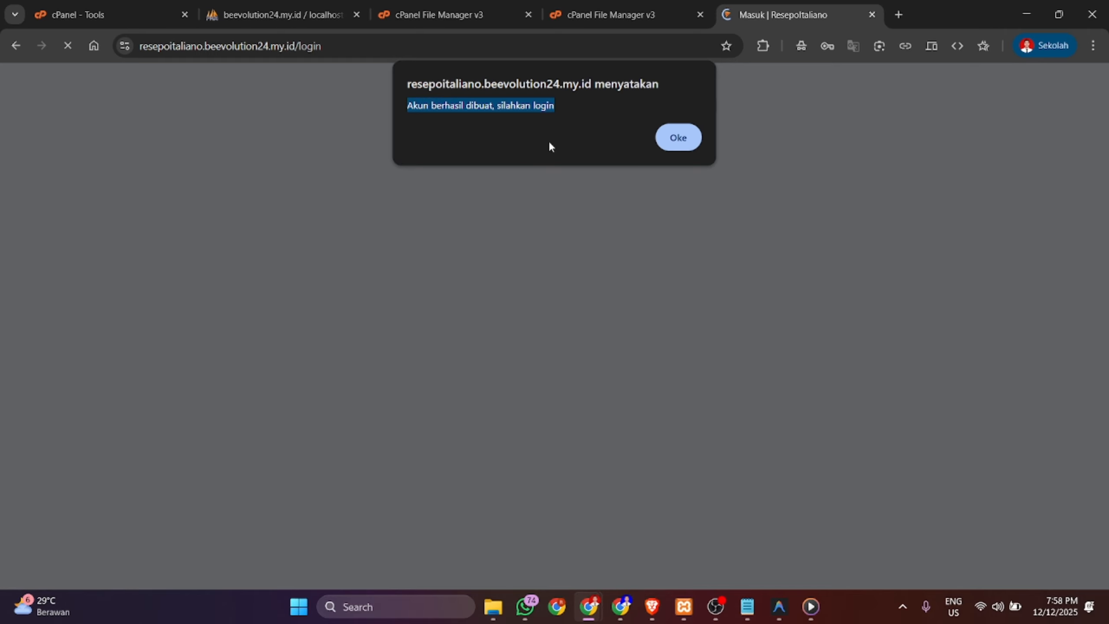
click(694, 138)
click(405, 411)
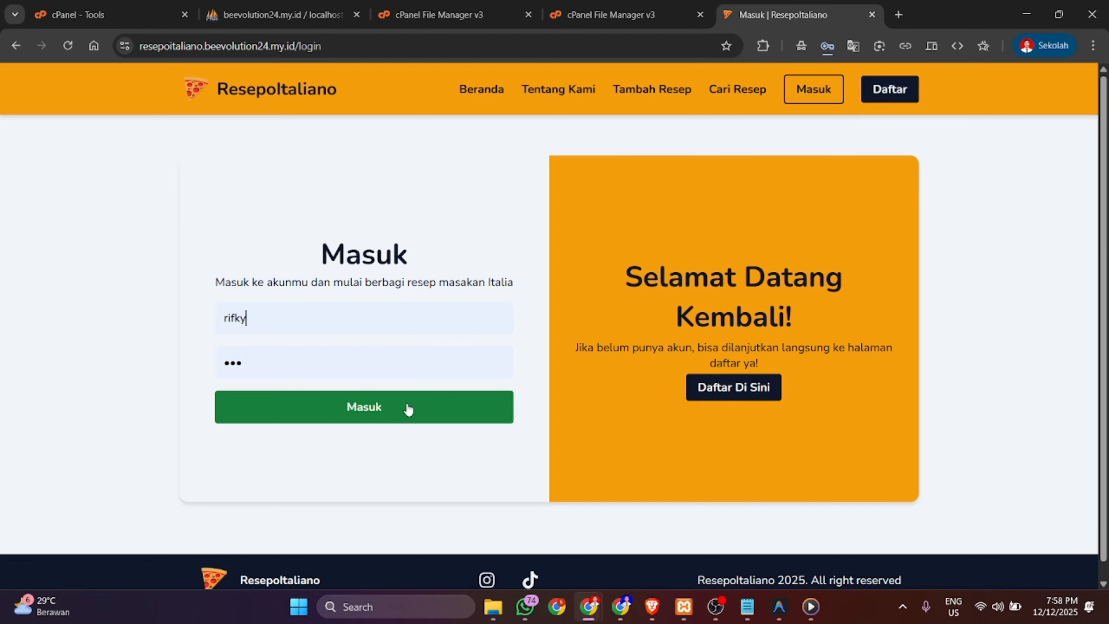
click(438, 312)
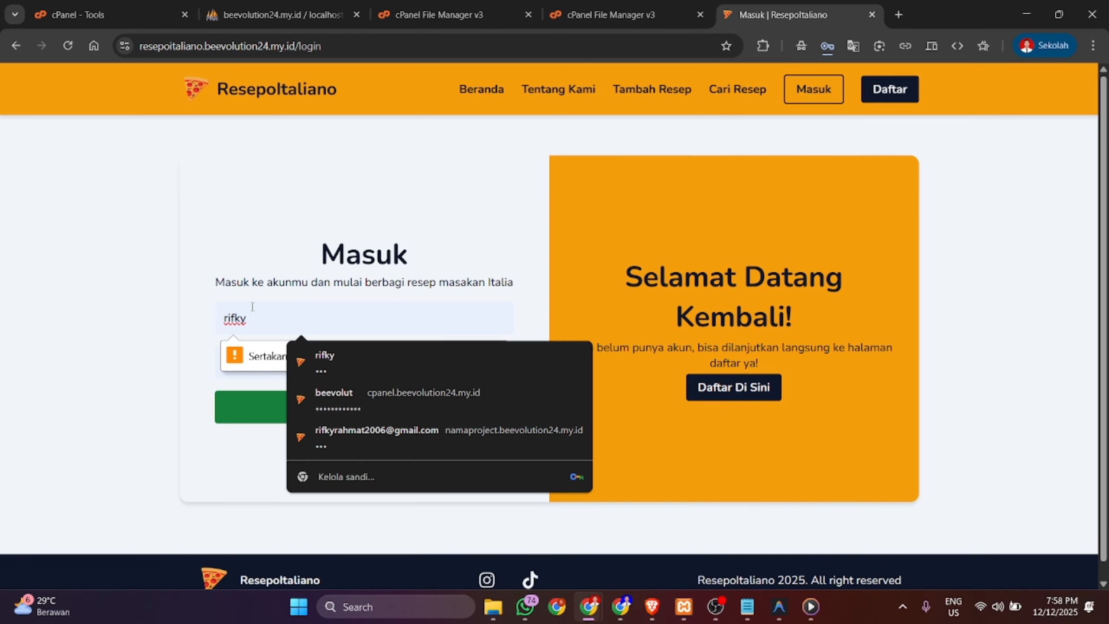
click(372, 445)
click(374, 404)
scroll(373, 393, down, 3)
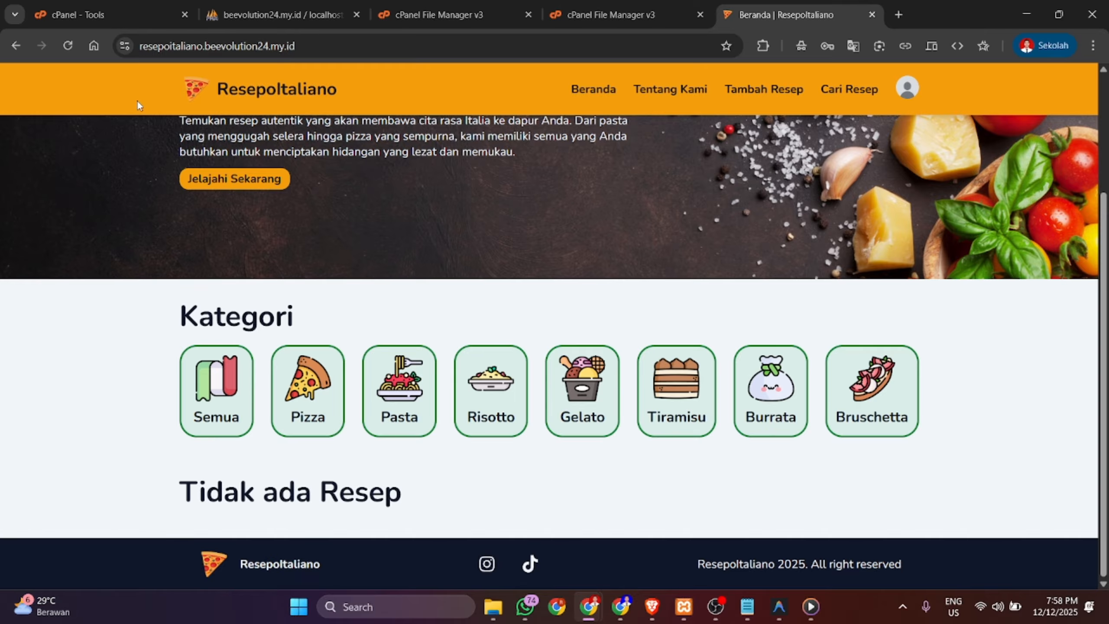
- Browse the users table and highlight the new third-row account with role user
click(331, 5)
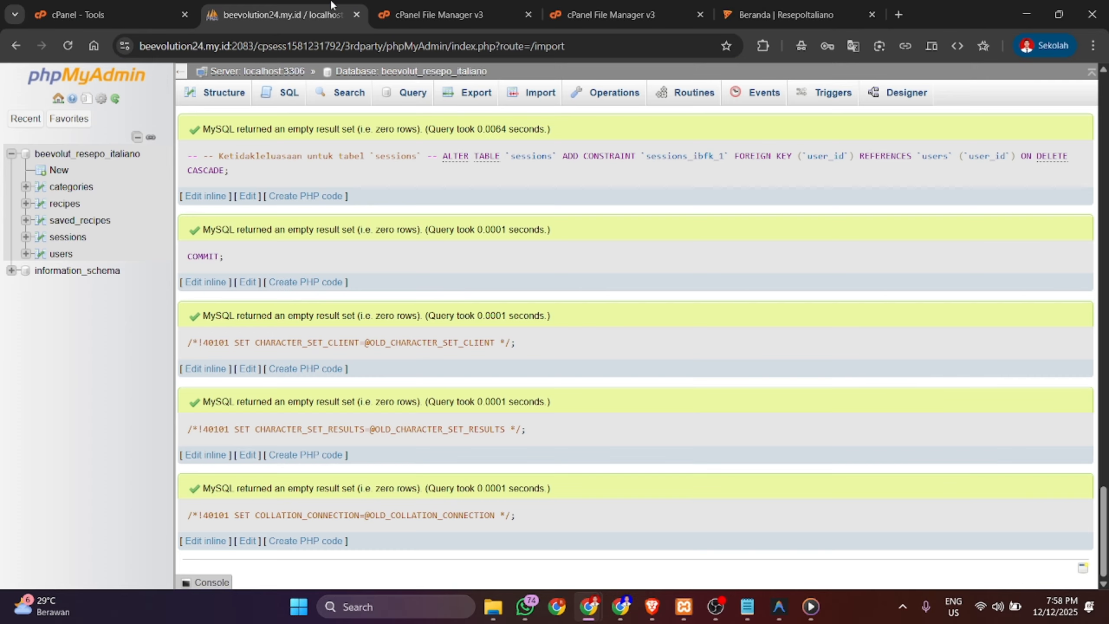
click(64, 255)
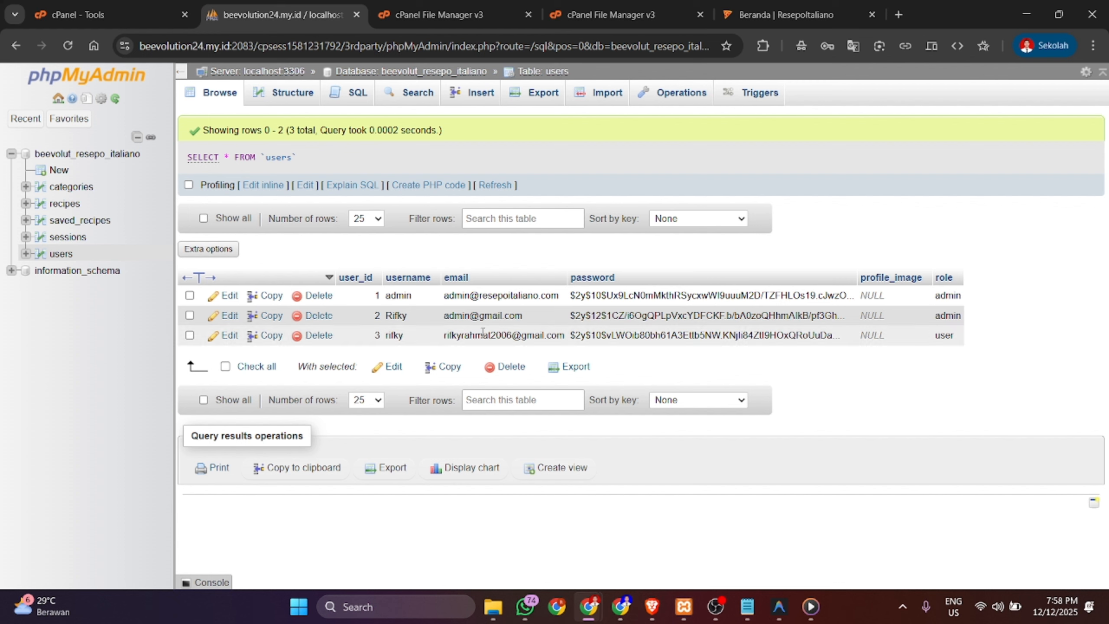
drag(372, 338, 562, 345)
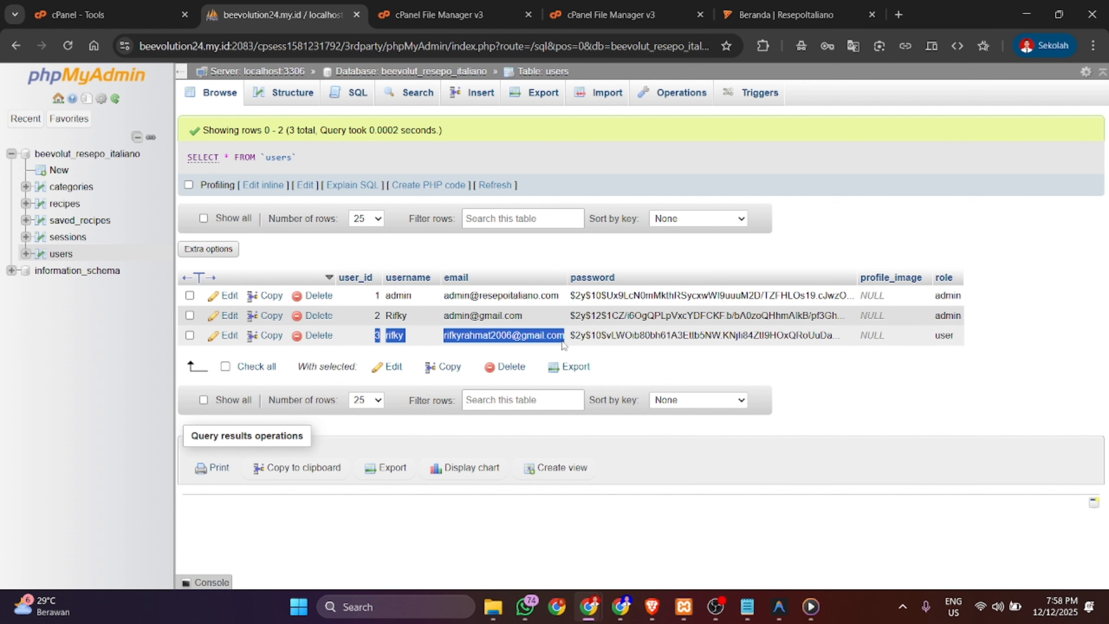
click(319, 356)
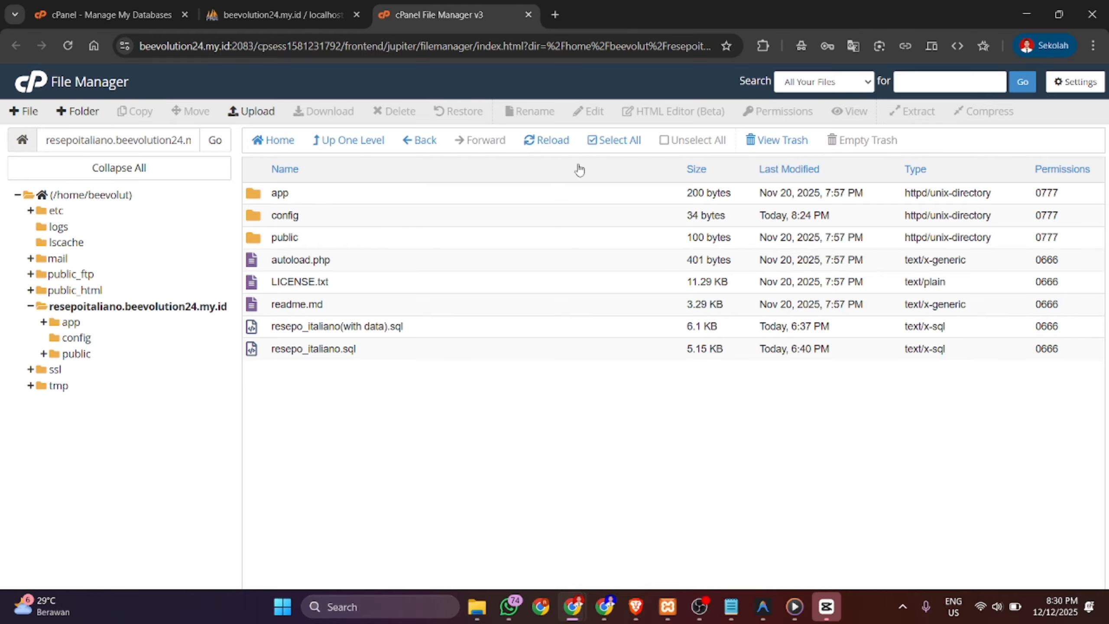
- Cancel the accidental rename of public and open the folder's upload page file picker
double_click(291, 238)
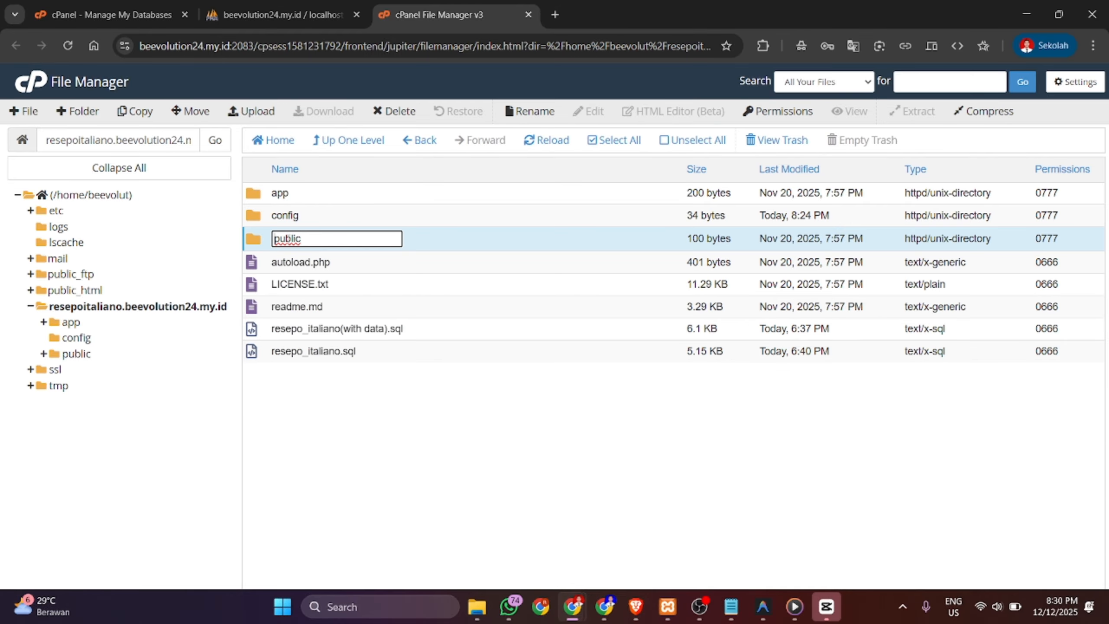
click(425, 238)
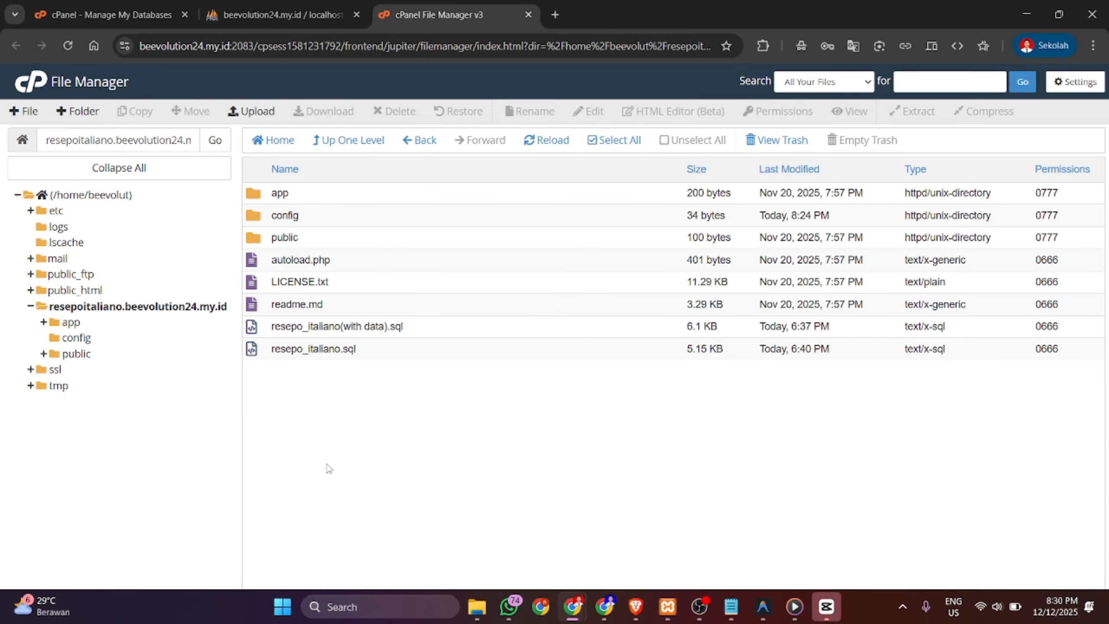
click(250, 110)
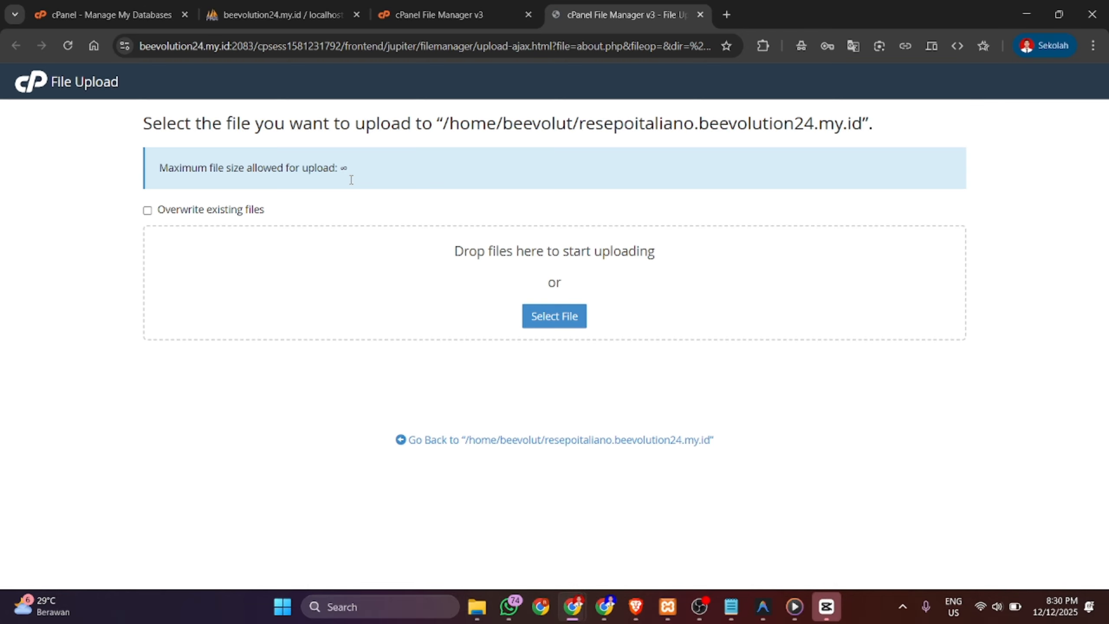
click(536, 315)
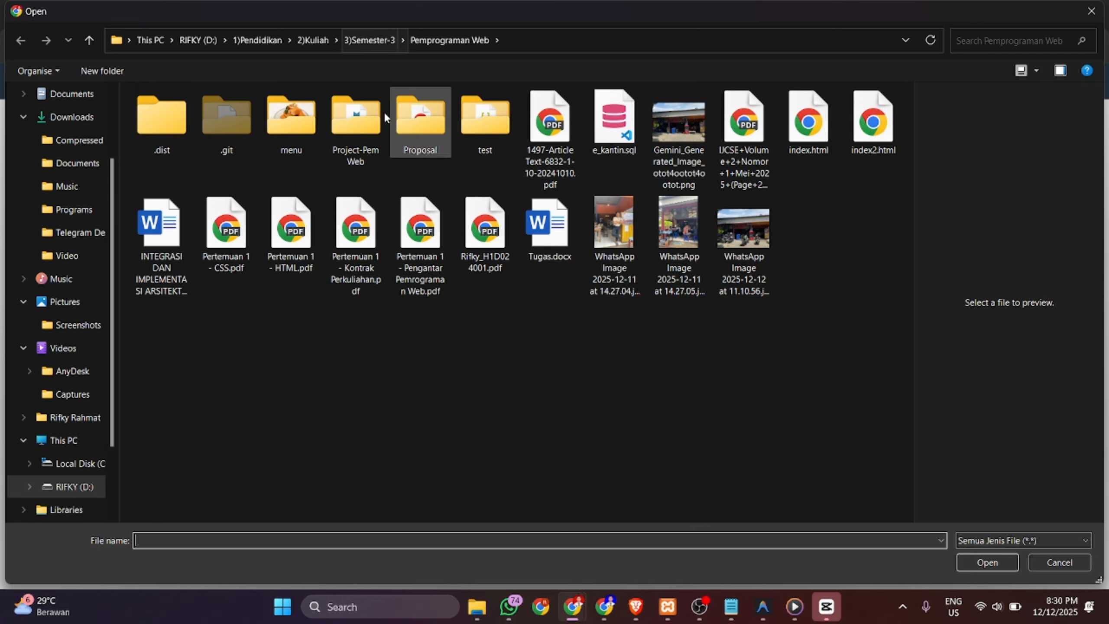
- Browse into the local Project-PemWeb folder and its public subfolder
double_click(355, 117)
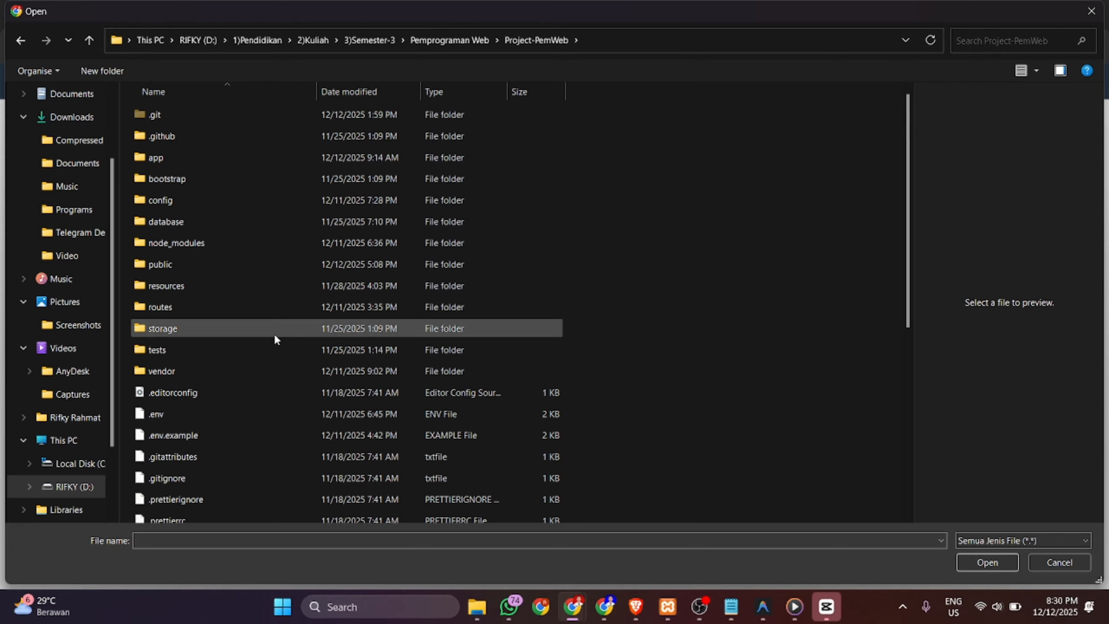
scroll(274, 339, down, 1)
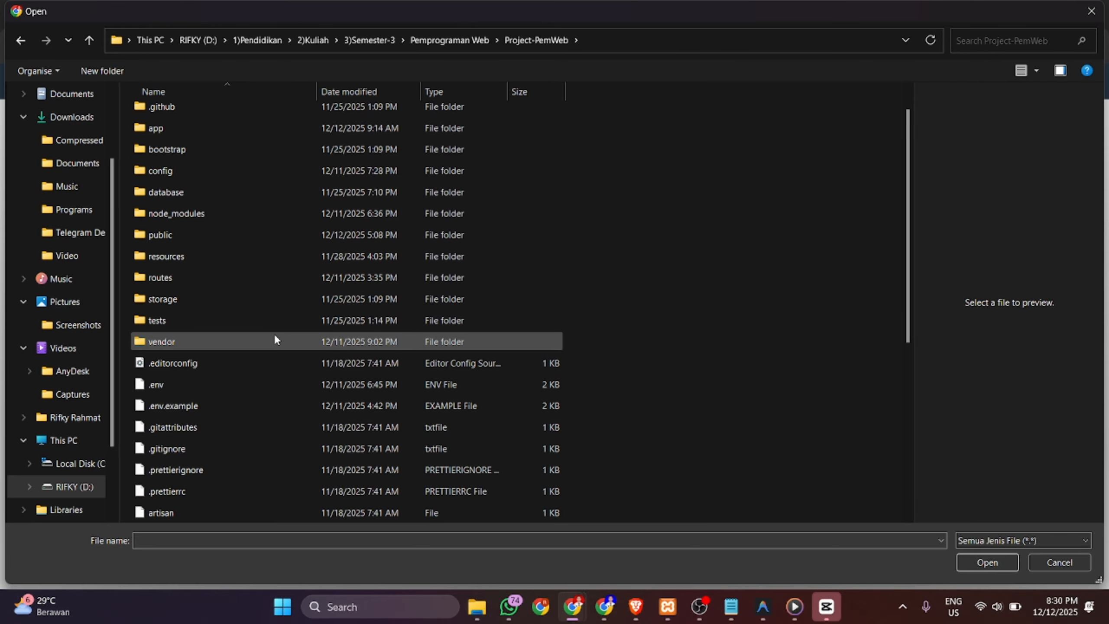
double_click(274, 227)
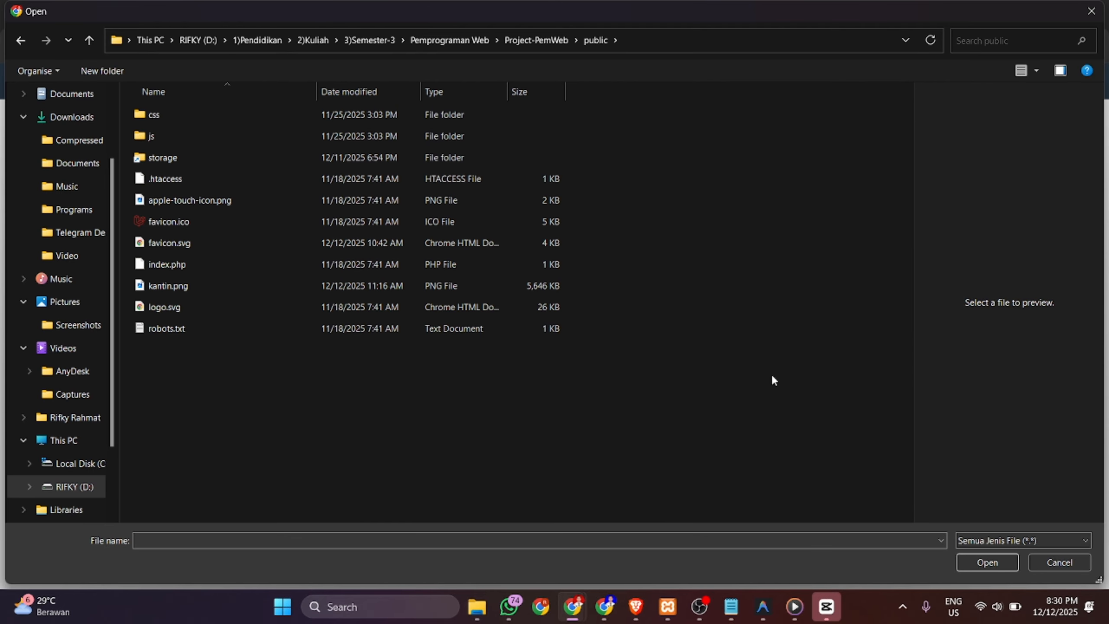
click(536, 41)
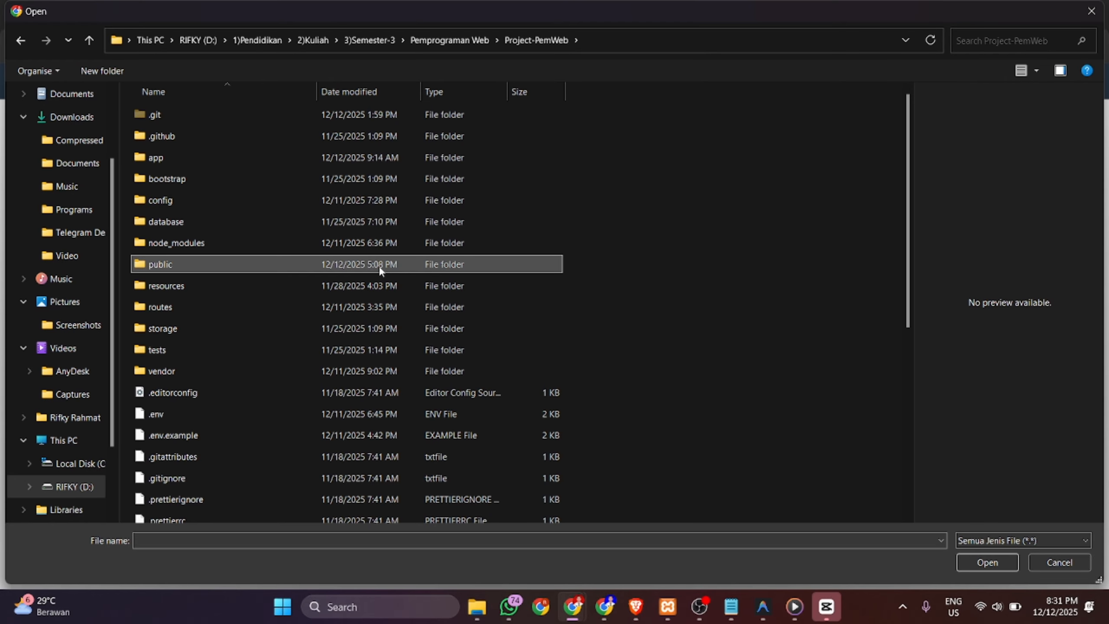
click(1006, 564)
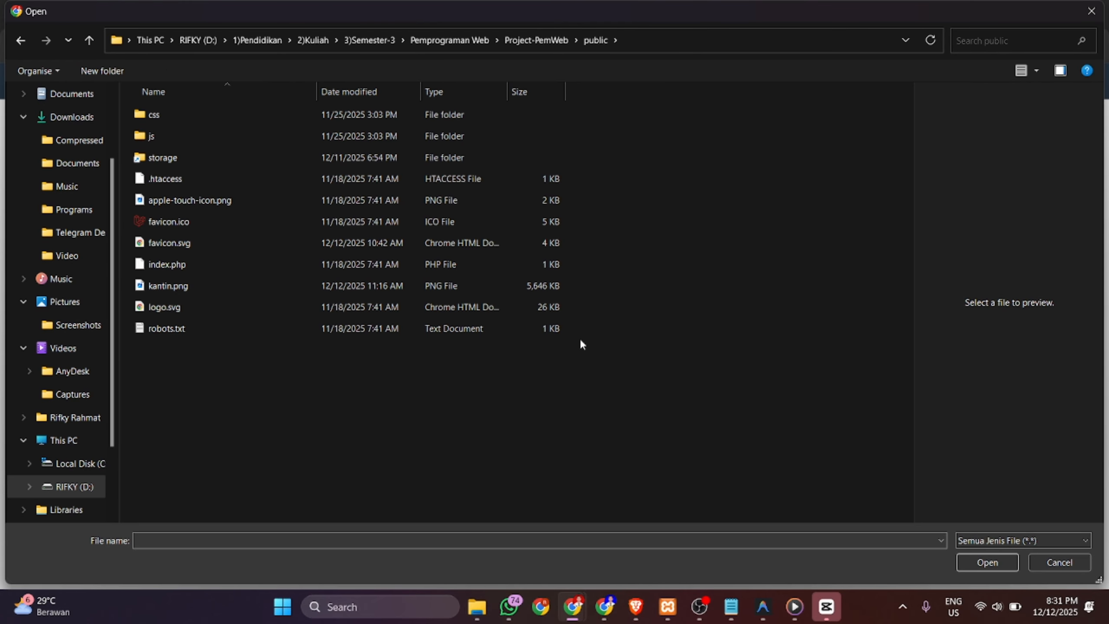
click(542, 39)
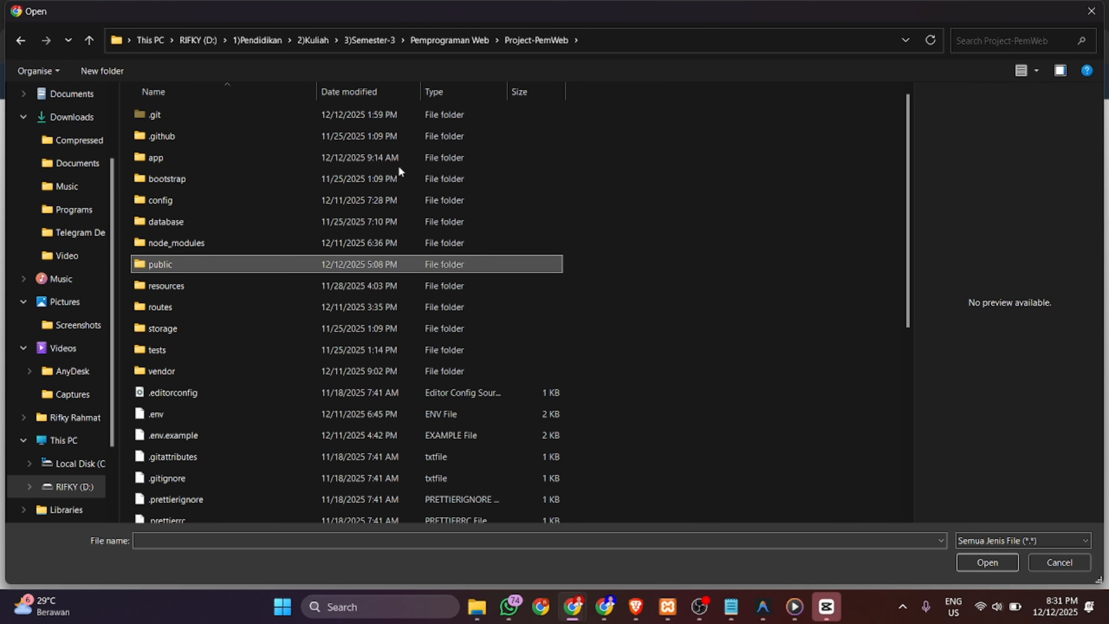
- Reopen public, preview robots.txt, and cancel the Open dialog without choosing a file
right_click(313, 259)
click(283, 262)
double_click(283, 263)
click(282, 263)
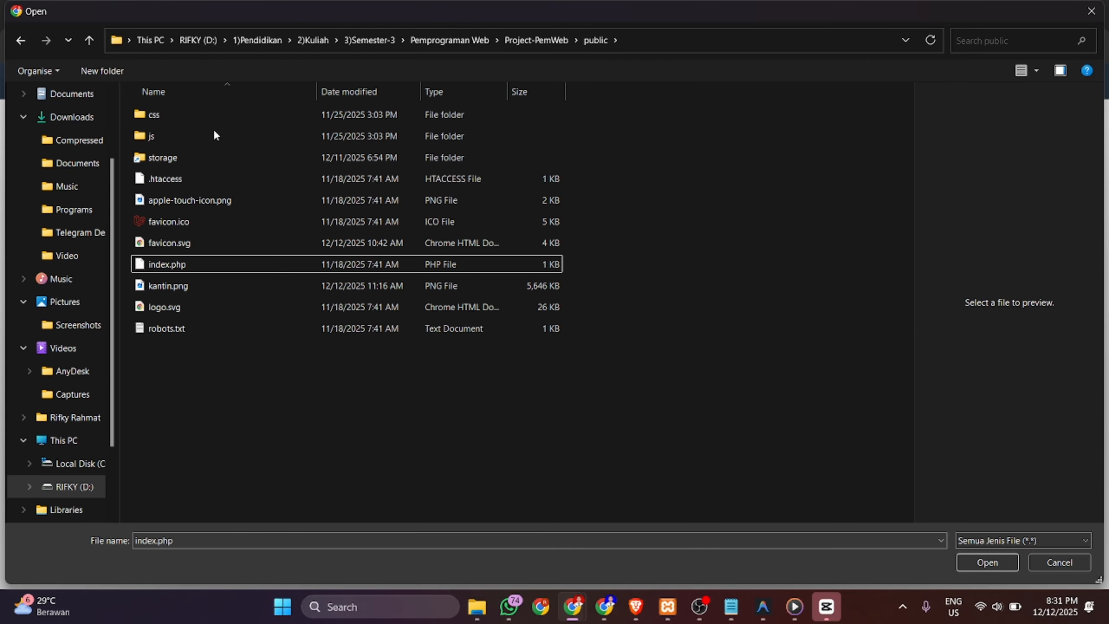
click(186, 116)
click(263, 328)
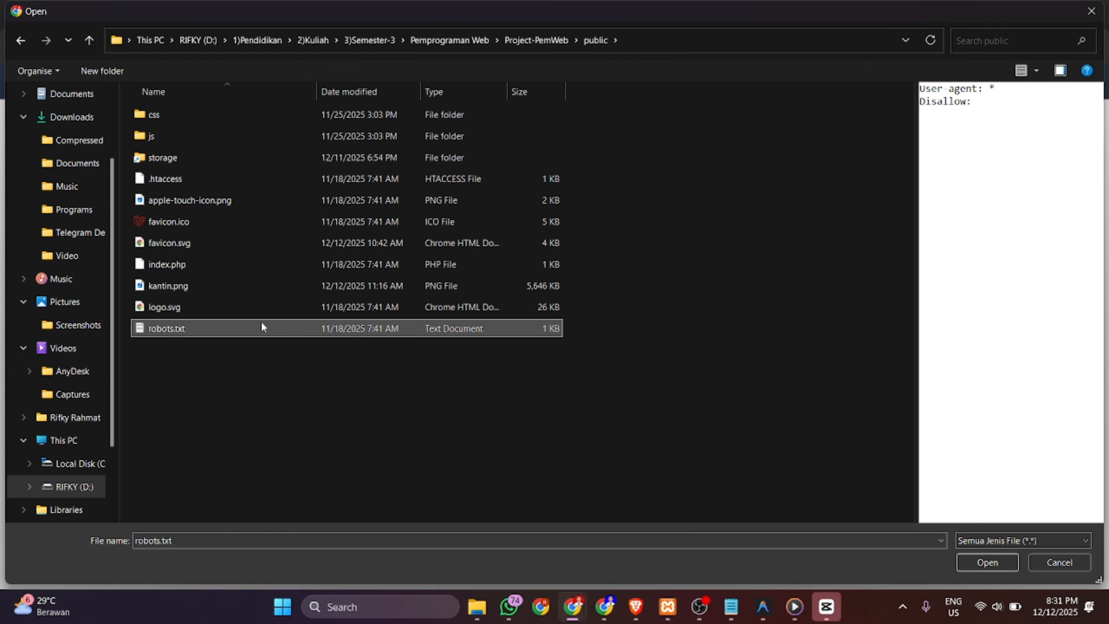
click(1043, 563)
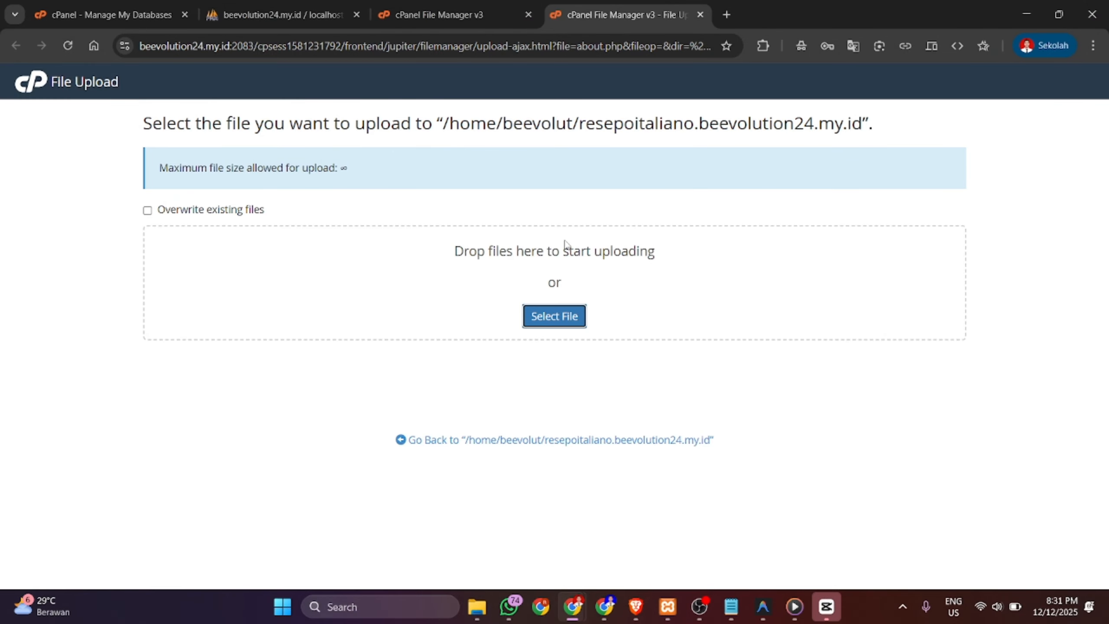
- Flip between the upload pages and the File Manager listing tab
click(415, 5)
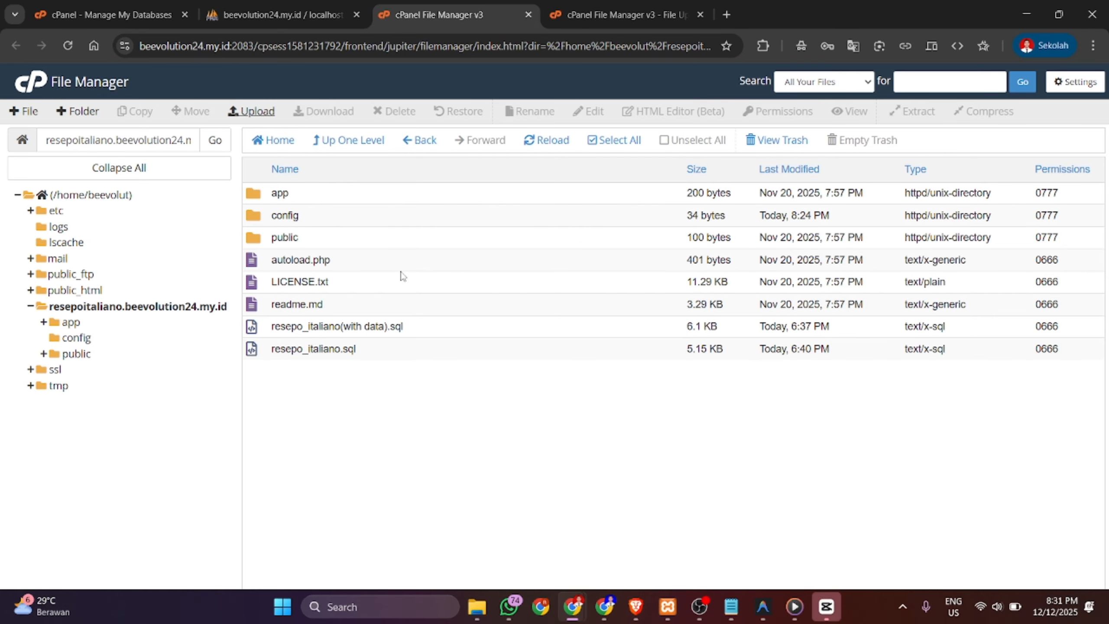
click(251, 112)
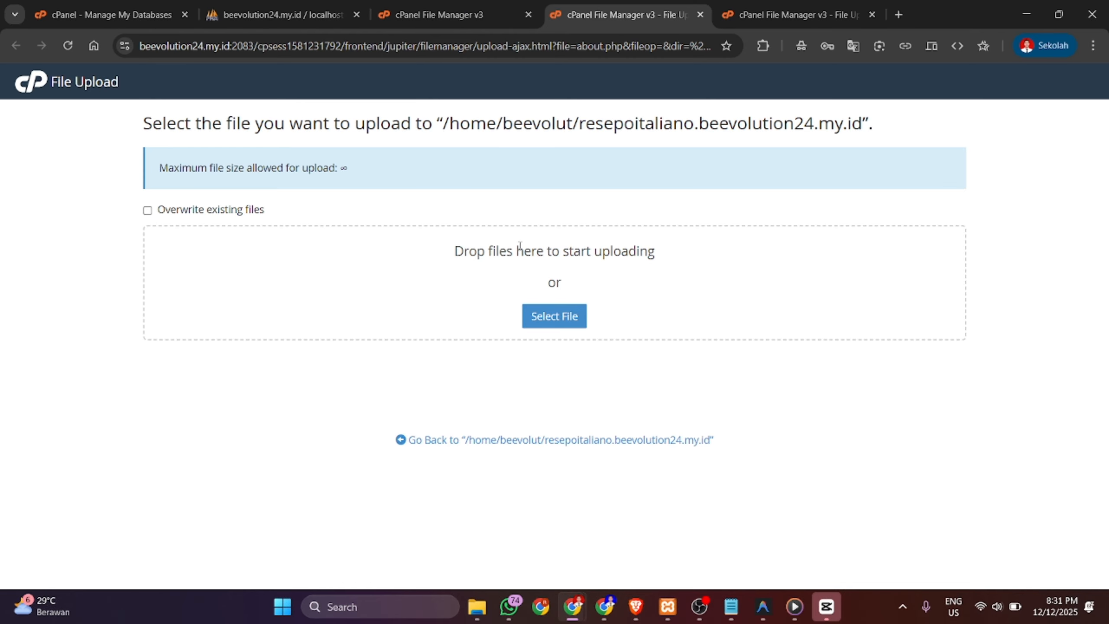
click(482, 5)
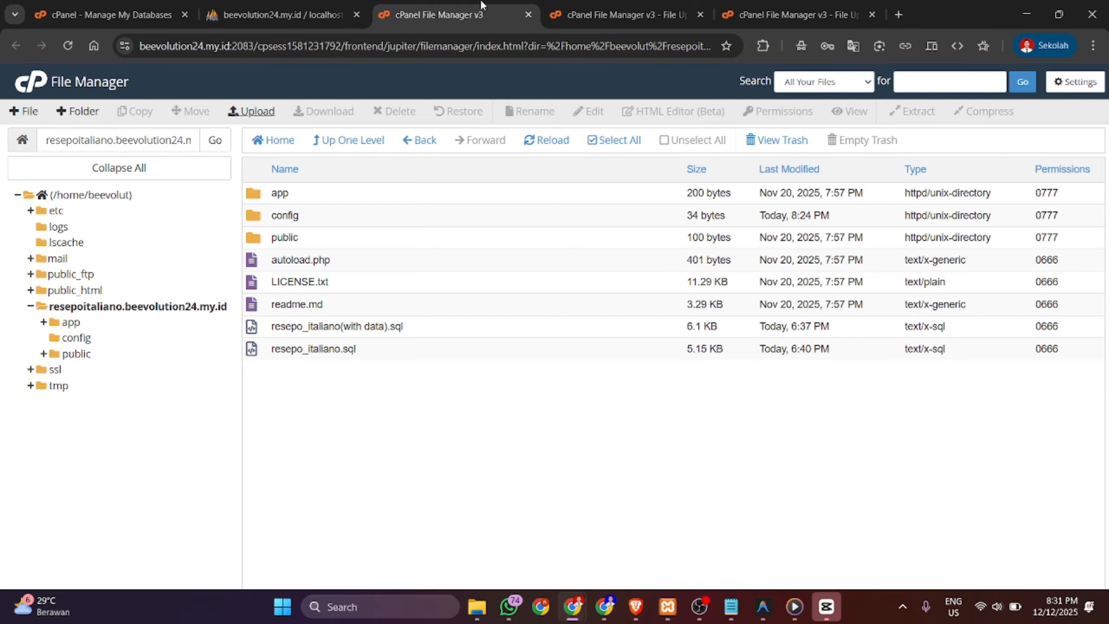
click(569, 6)
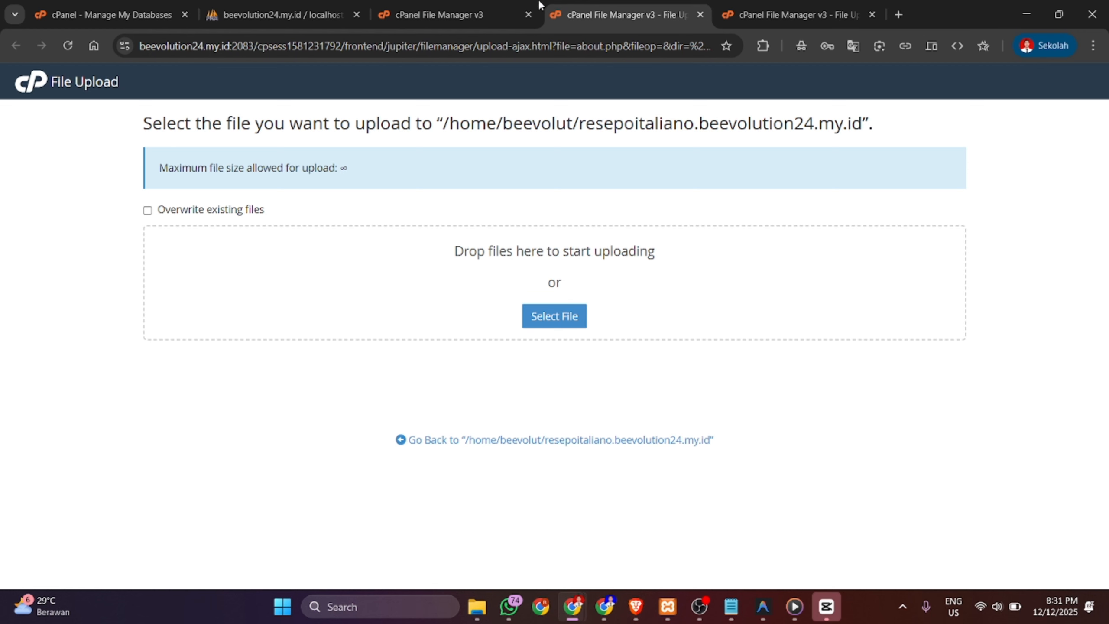
click(429, 5)
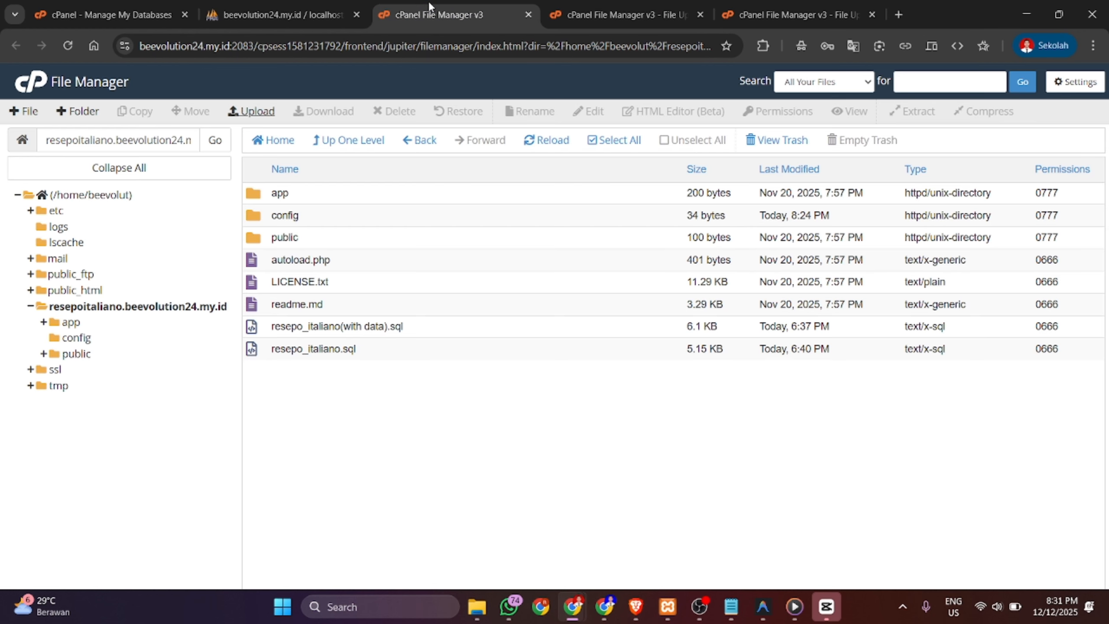
- Inspect the config and app/Repository folders, then return to the resepoitaliano.beevolution24.my.id root
double_click(282, 223)
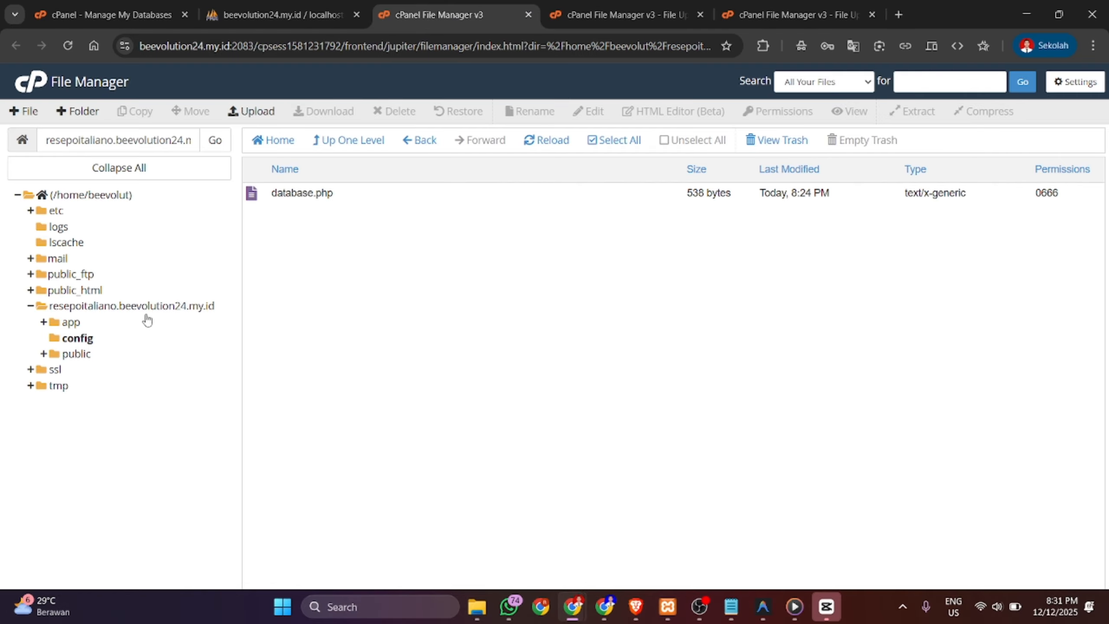
click(71, 323)
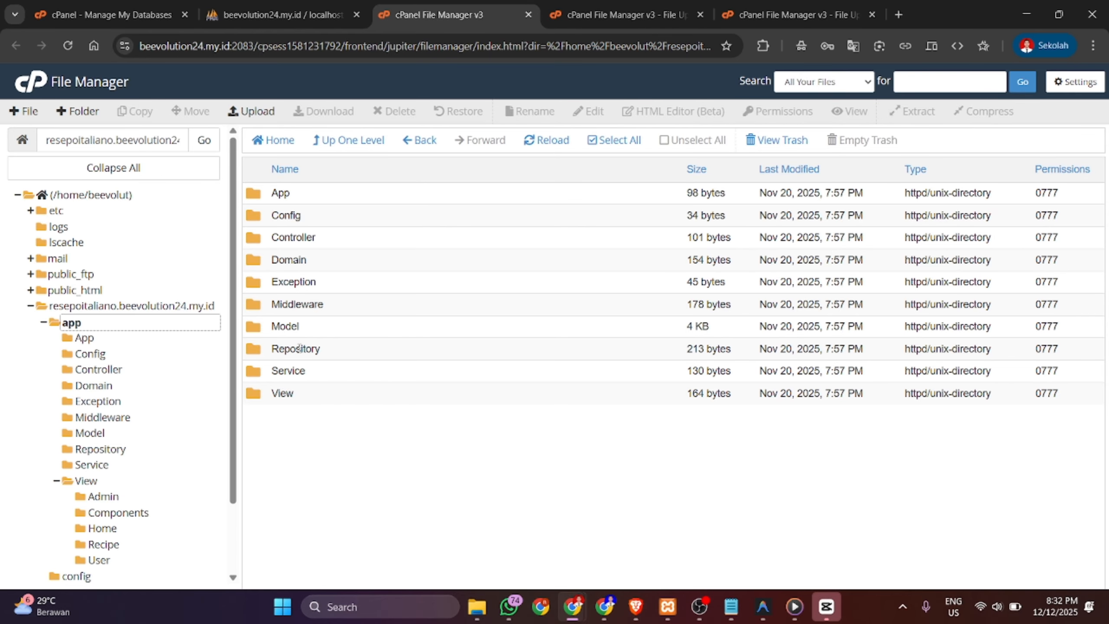
click(345, 354)
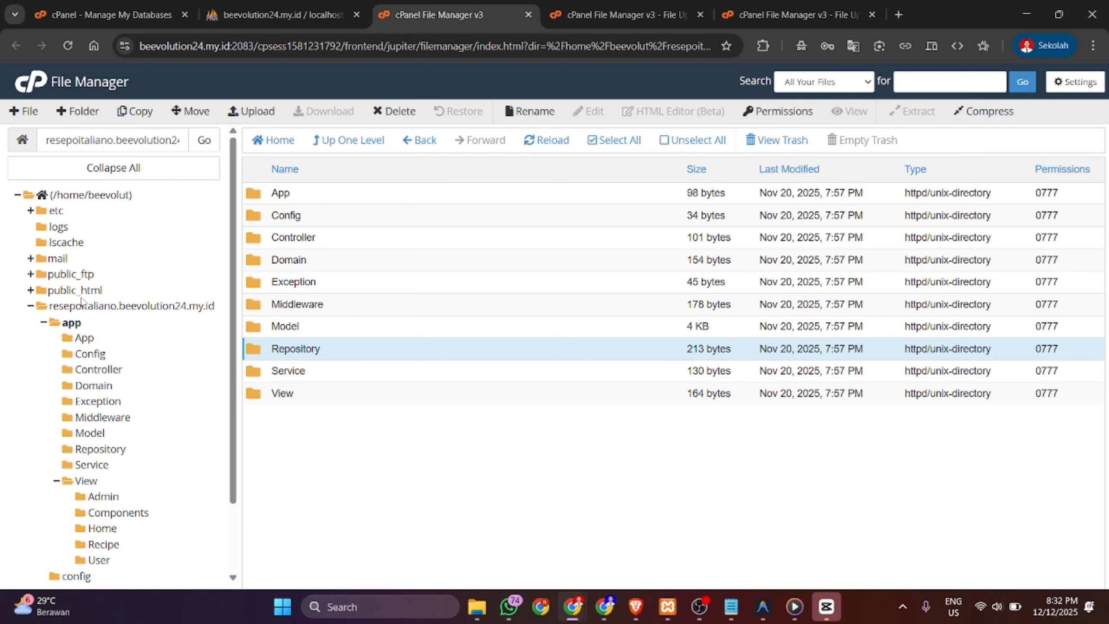
click(93, 308)
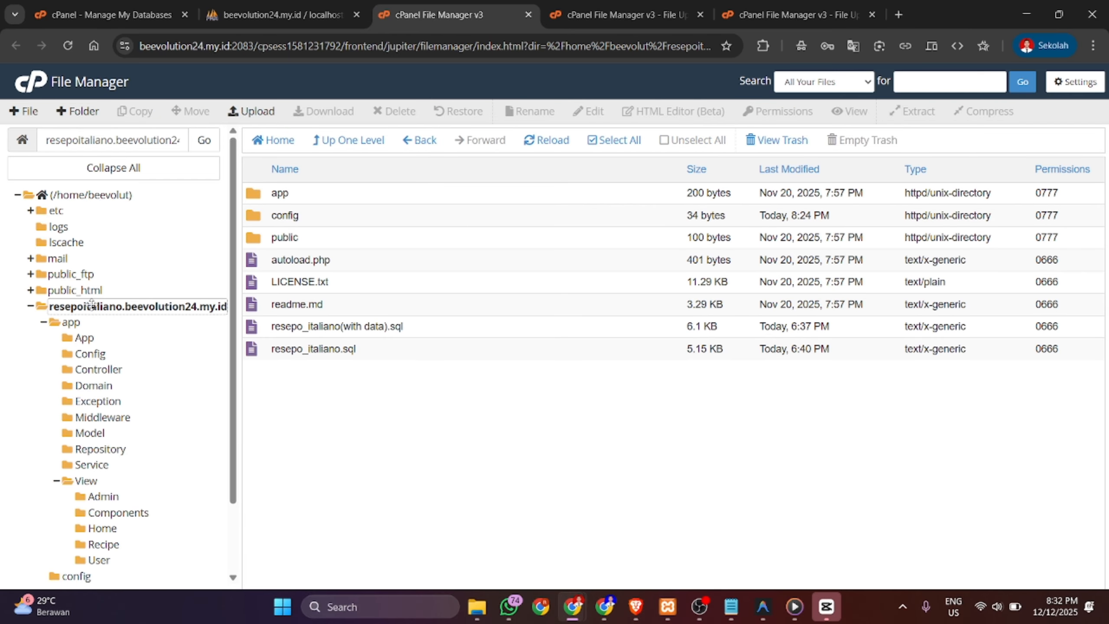